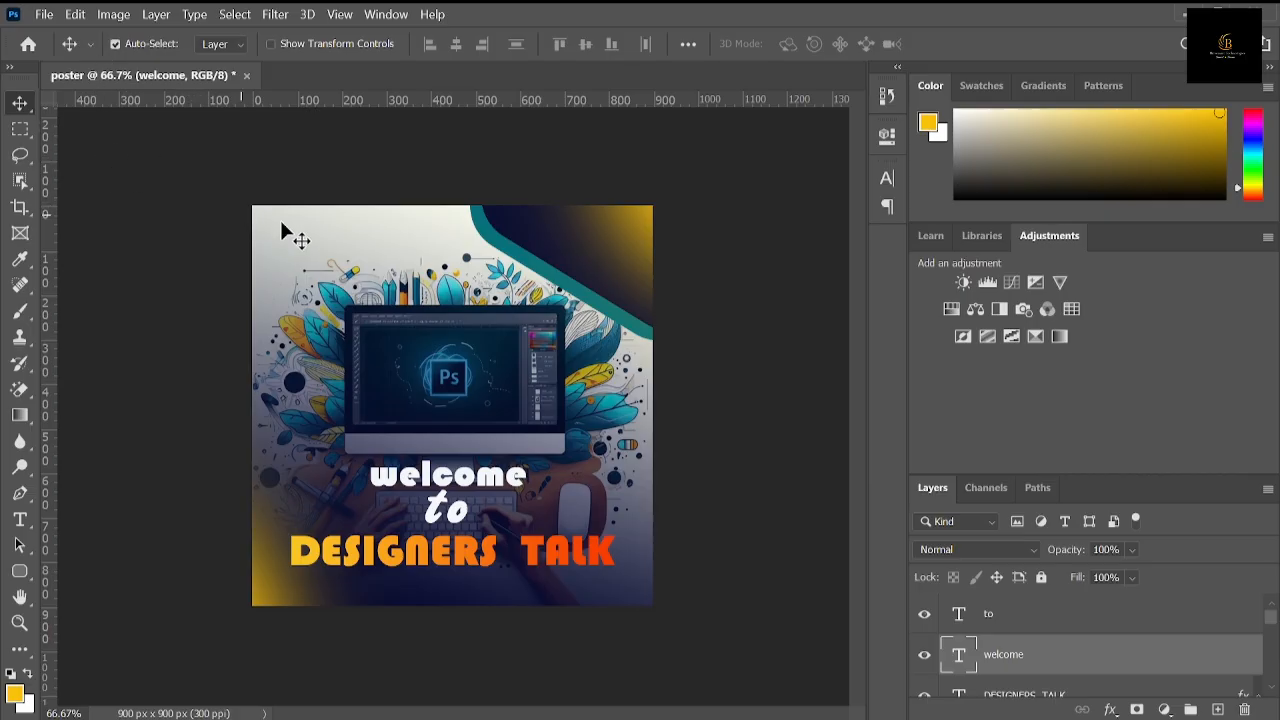
Step: Create a new document named "poster design" using the 3 x 3 inch, 300 ppi custom preset
click(42, 14)
click(63, 35)
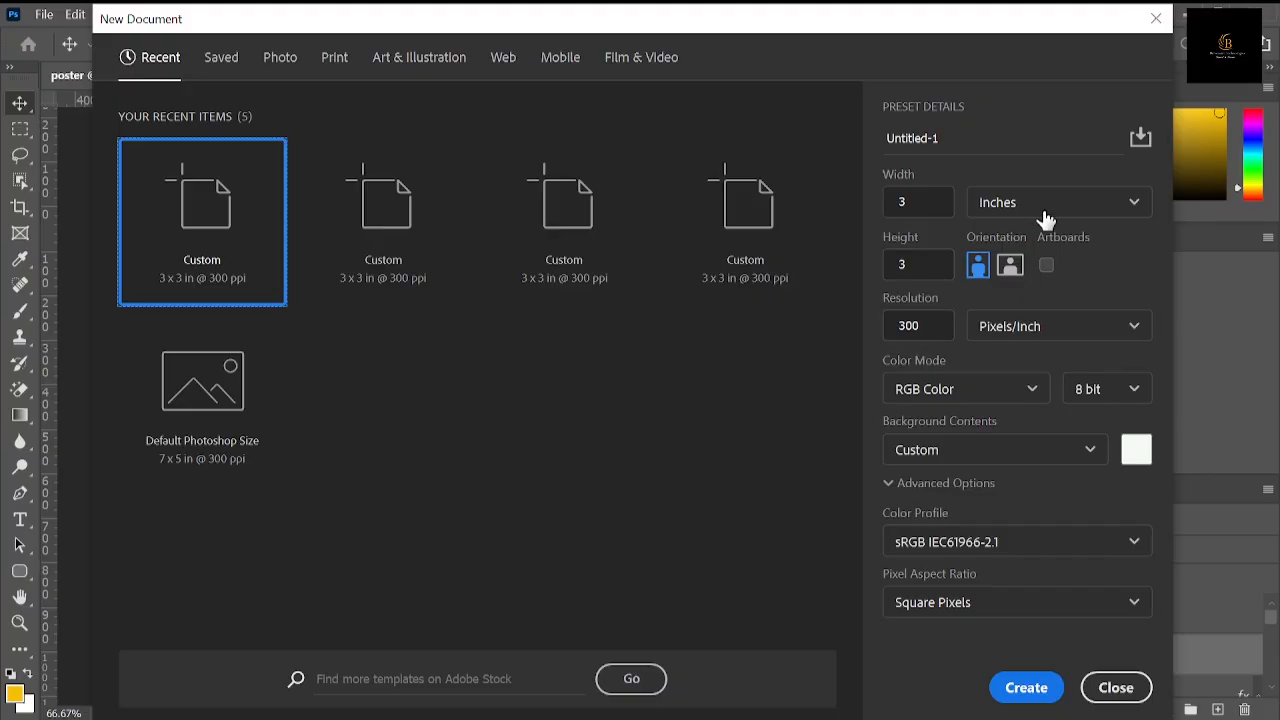
click(942, 138)
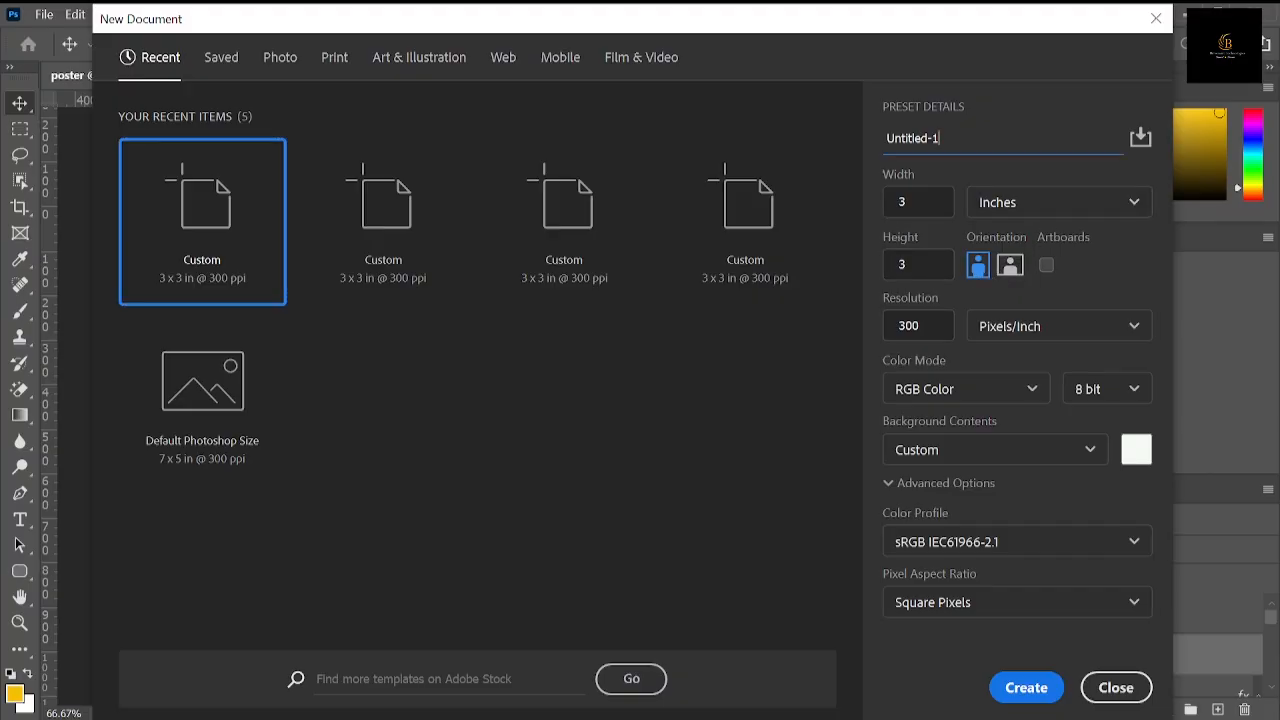
drag(941, 138, 901, 138)
text(poster design)
click(1030, 688)
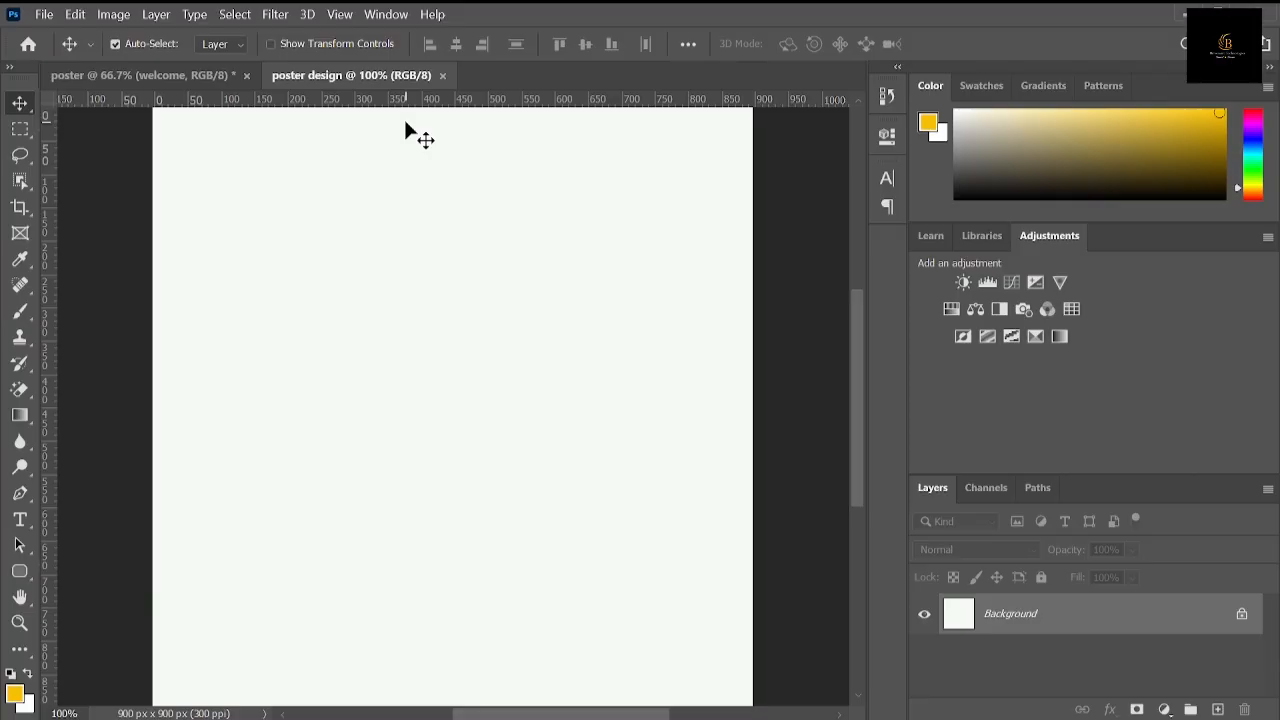
Step: Place the Graphic Designer image from Downloads as an embedded layer filling the canvas
key(ctrl+minus)
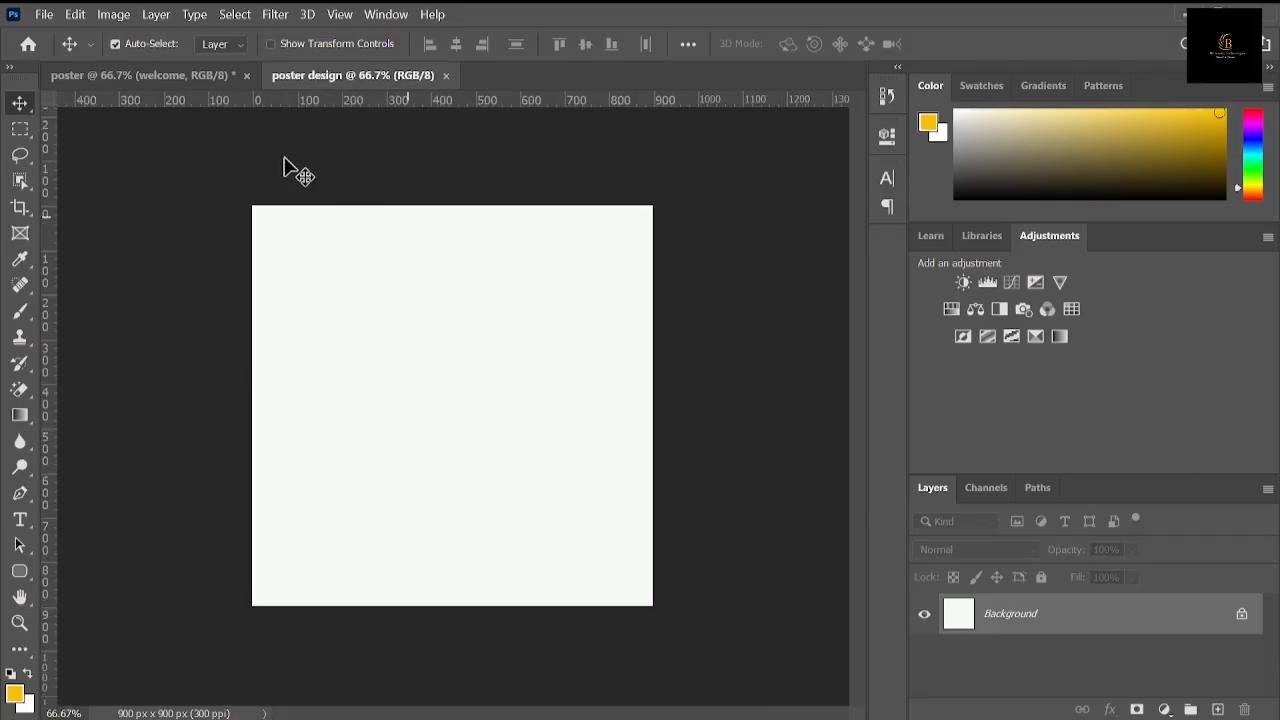
click(54, 16)
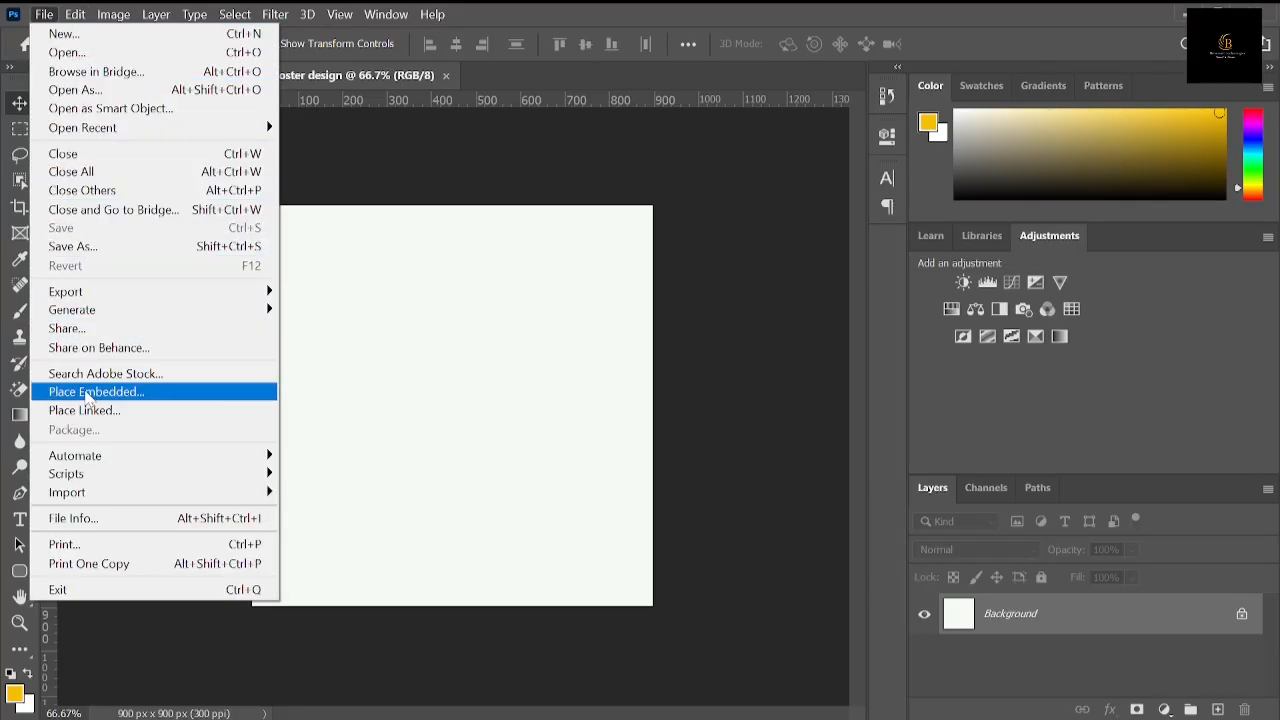
click(87, 395)
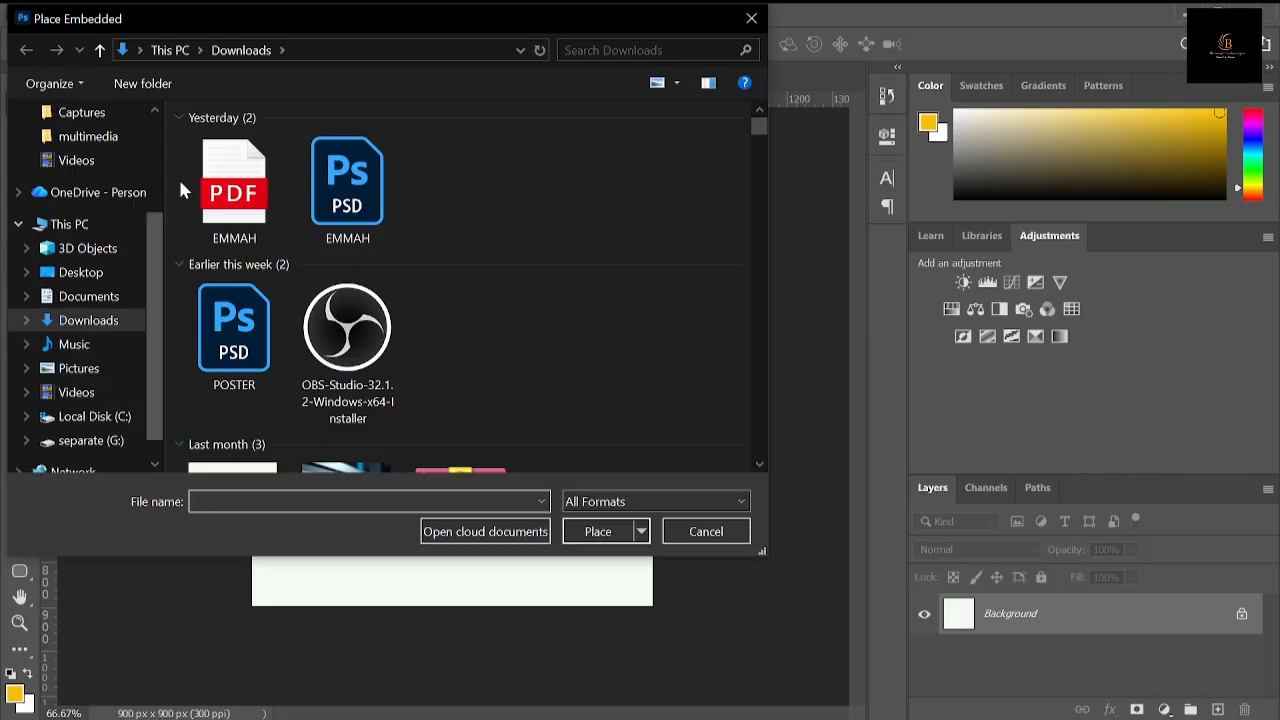
scroll(229, 327, down, 2)
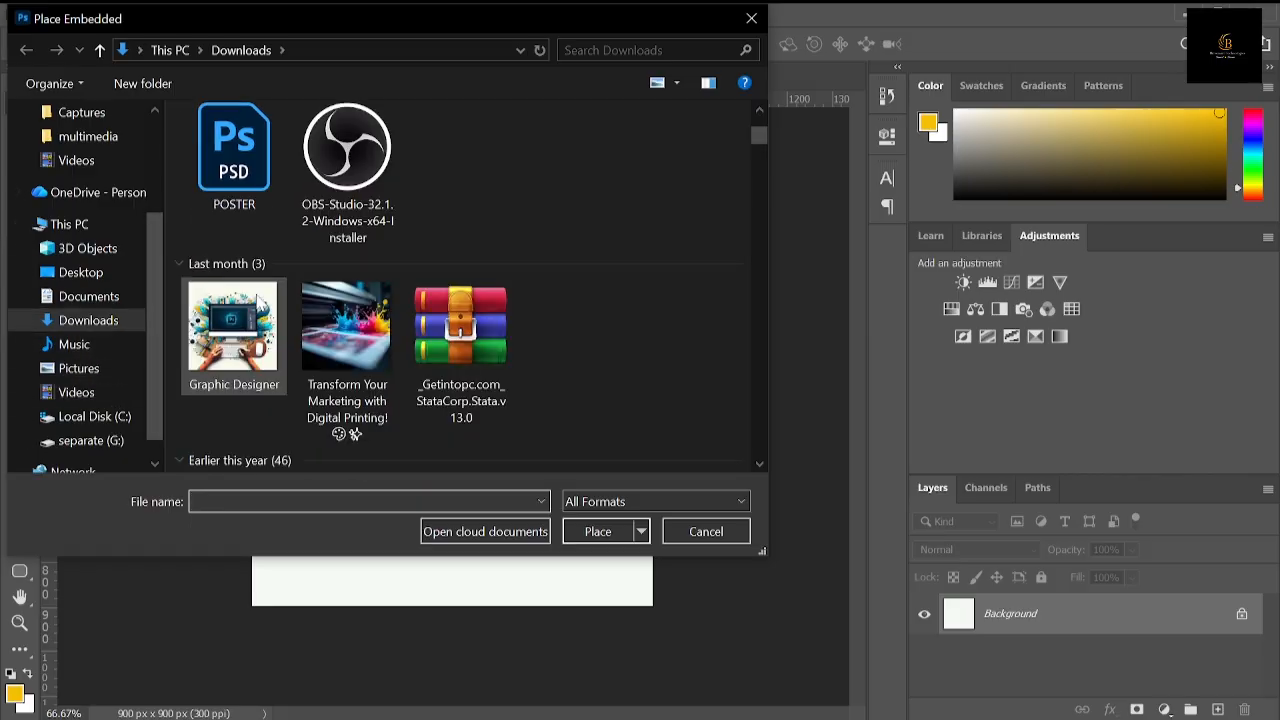
double_click(229, 320)
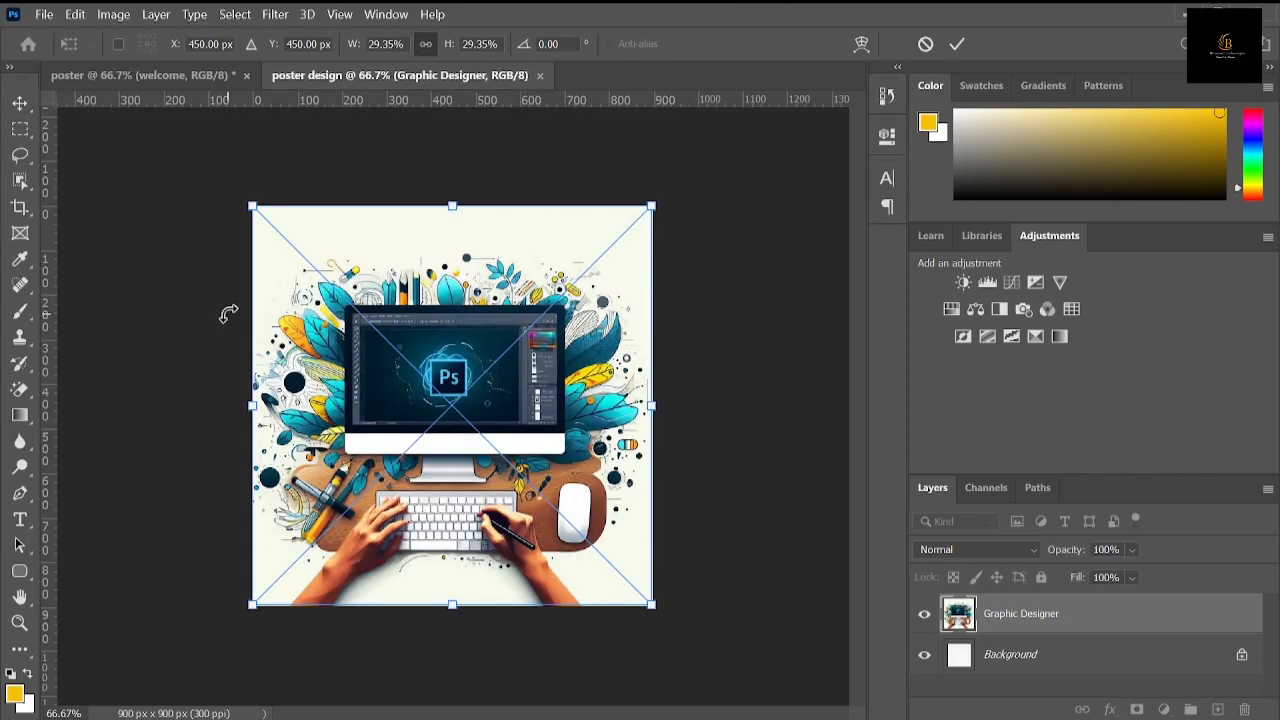
click(958, 44)
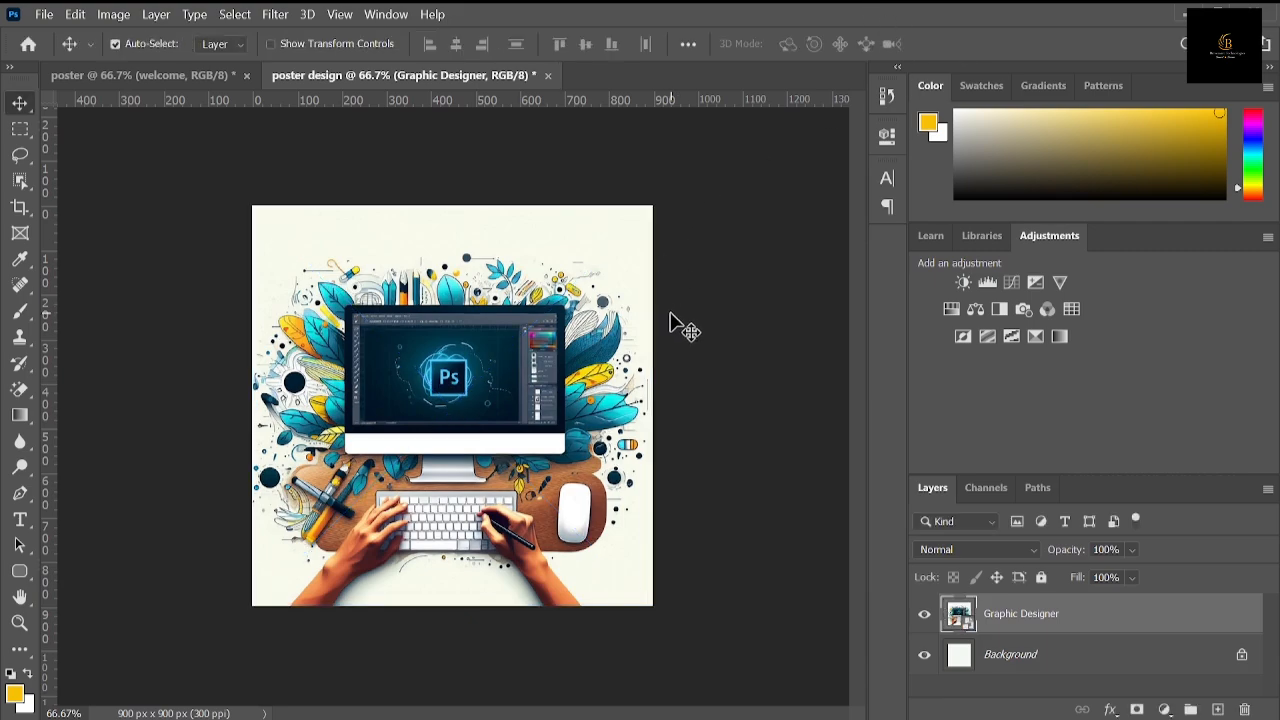
click(194, 78)
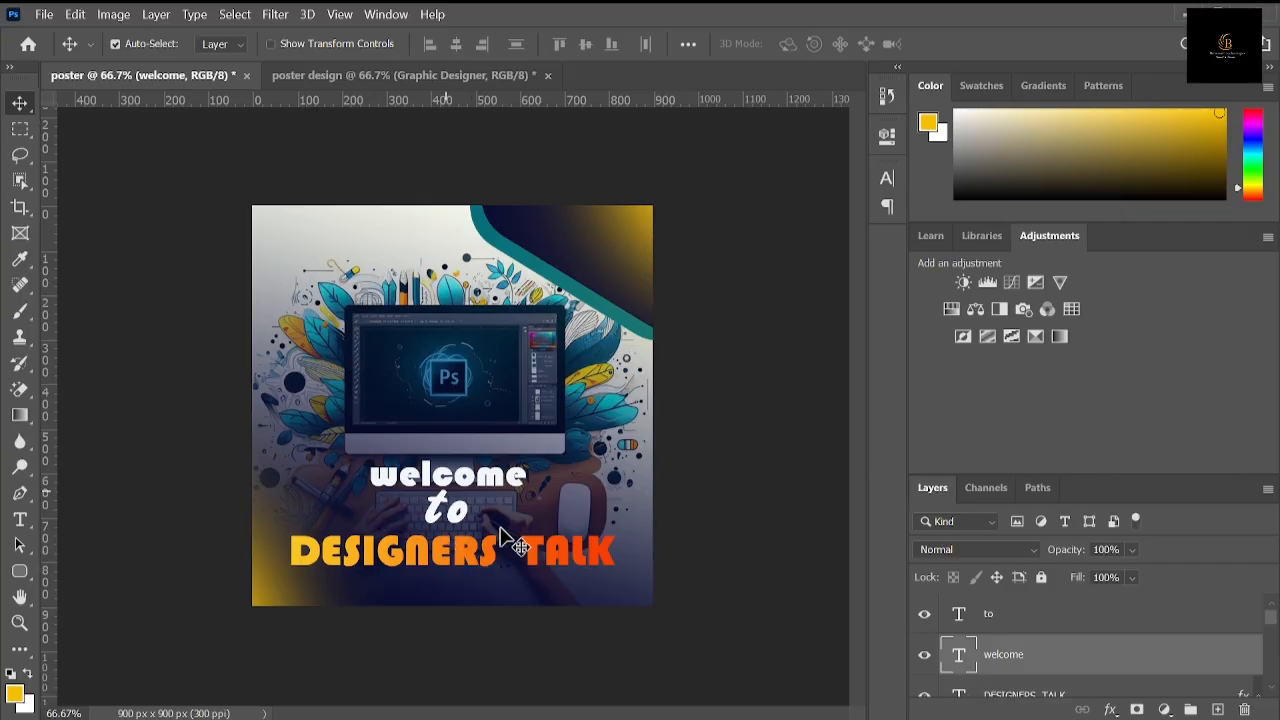
click(437, 77)
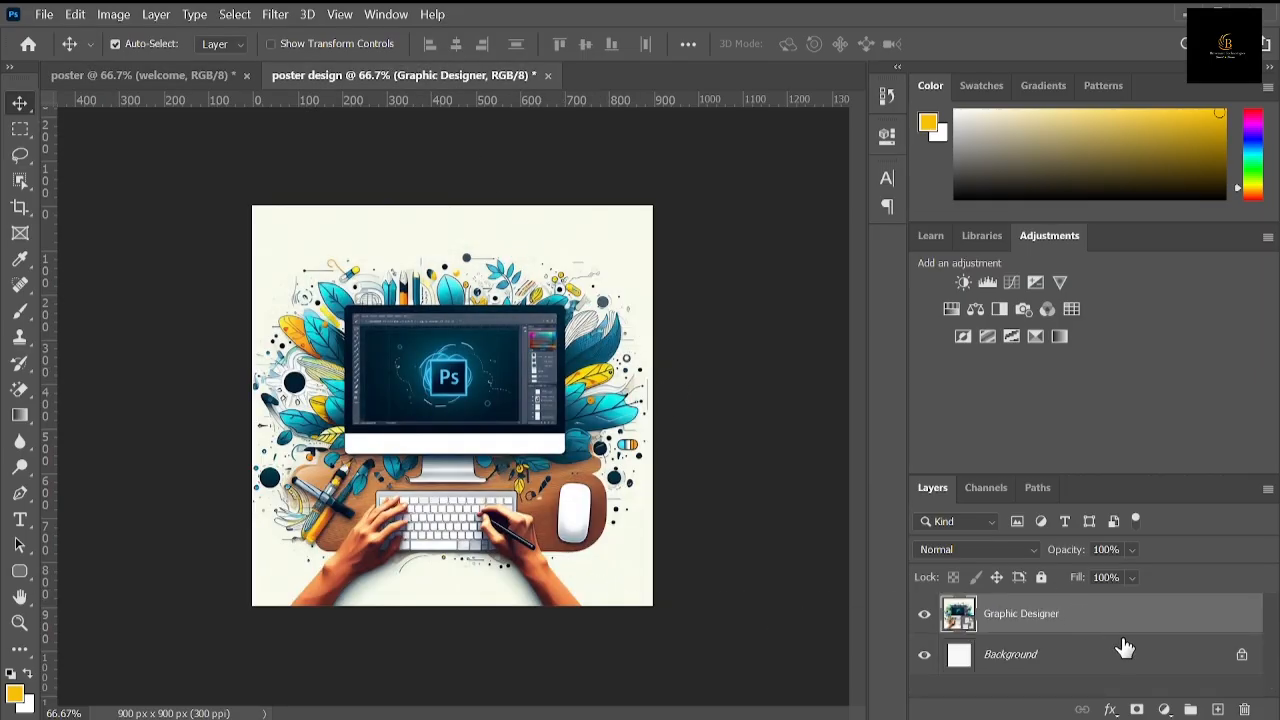
click(1163, 710)
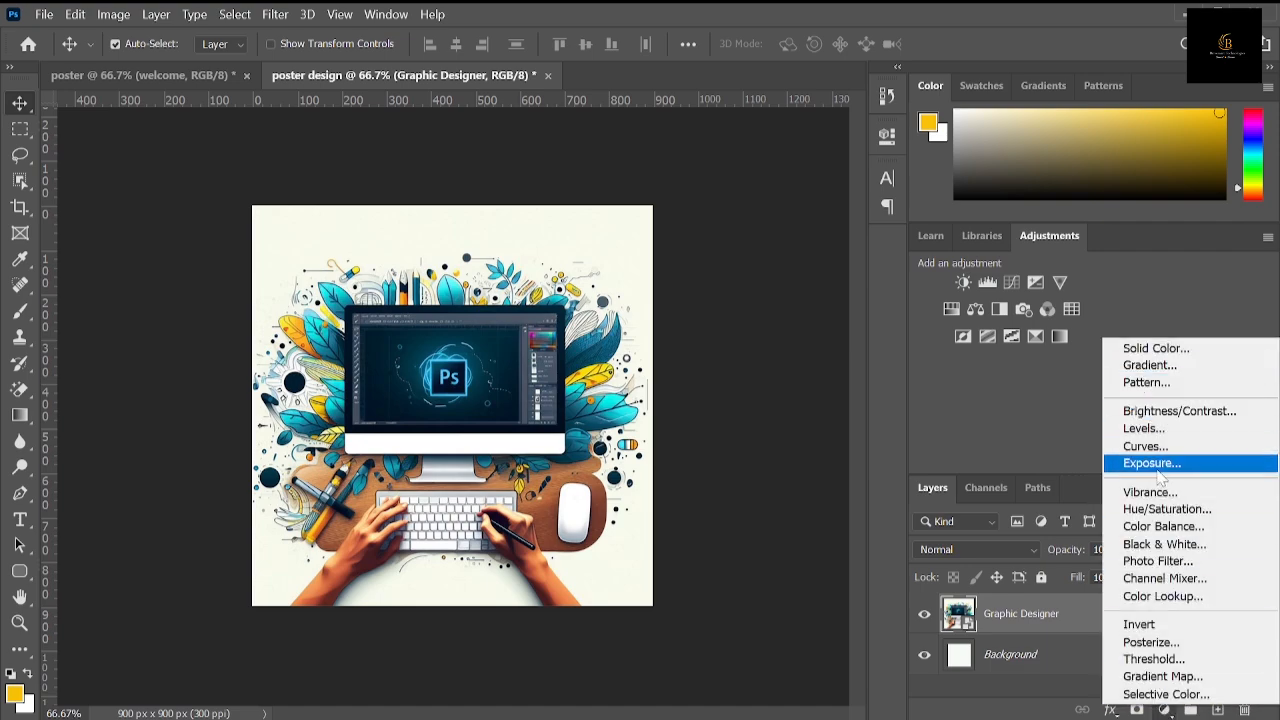
click(1164, 711)
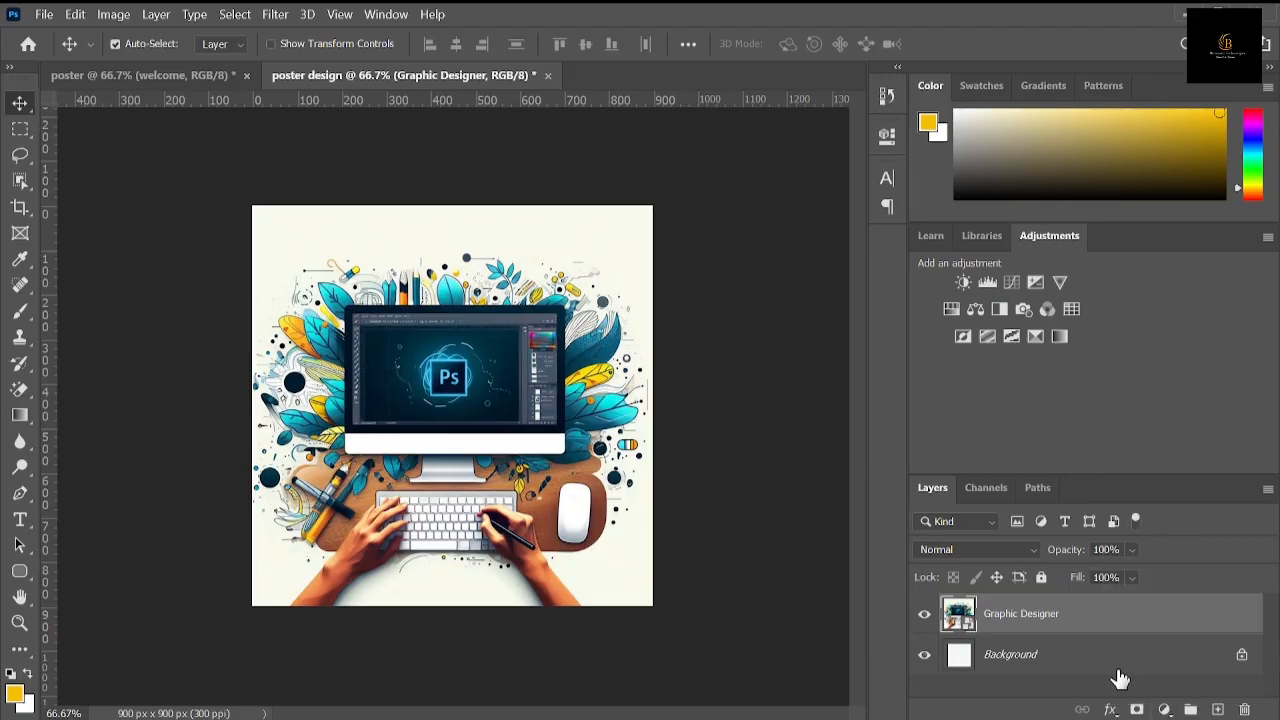
Step: Set the foreground color to dark navy 021928, starting from a color sampled off the placed image
click(14, 692)
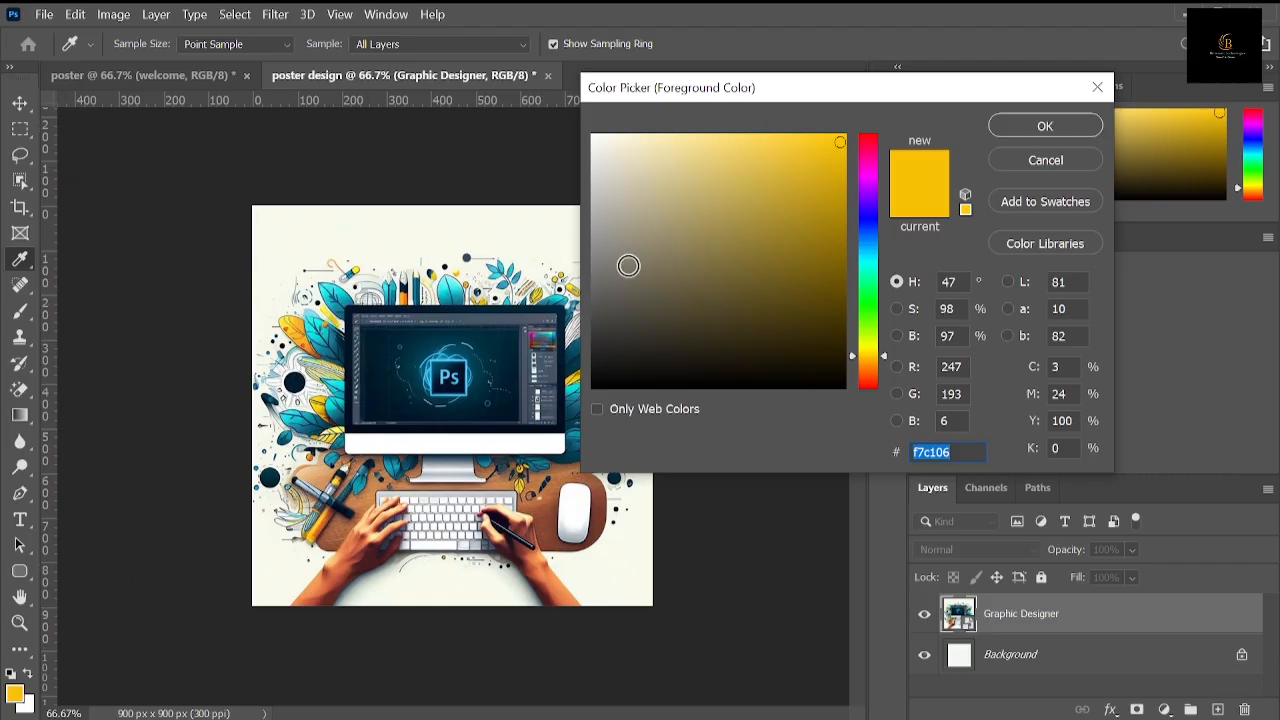
click(531, 300)
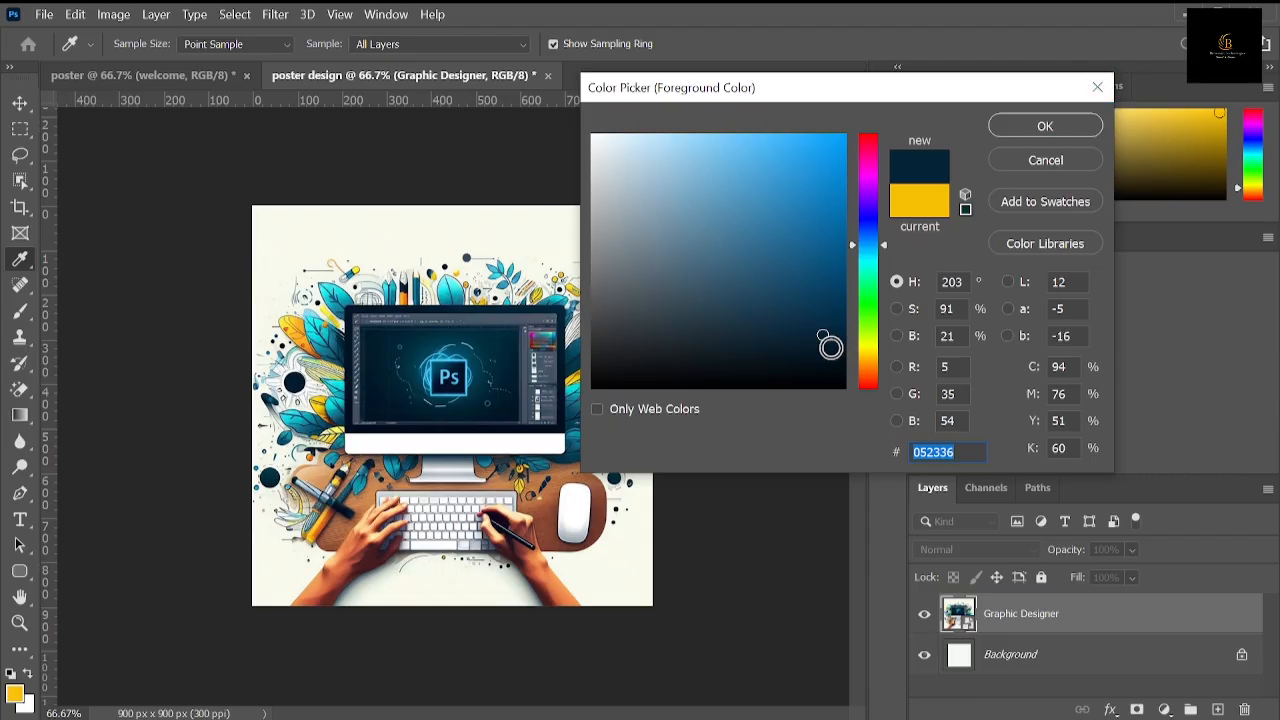
click(831, 349)
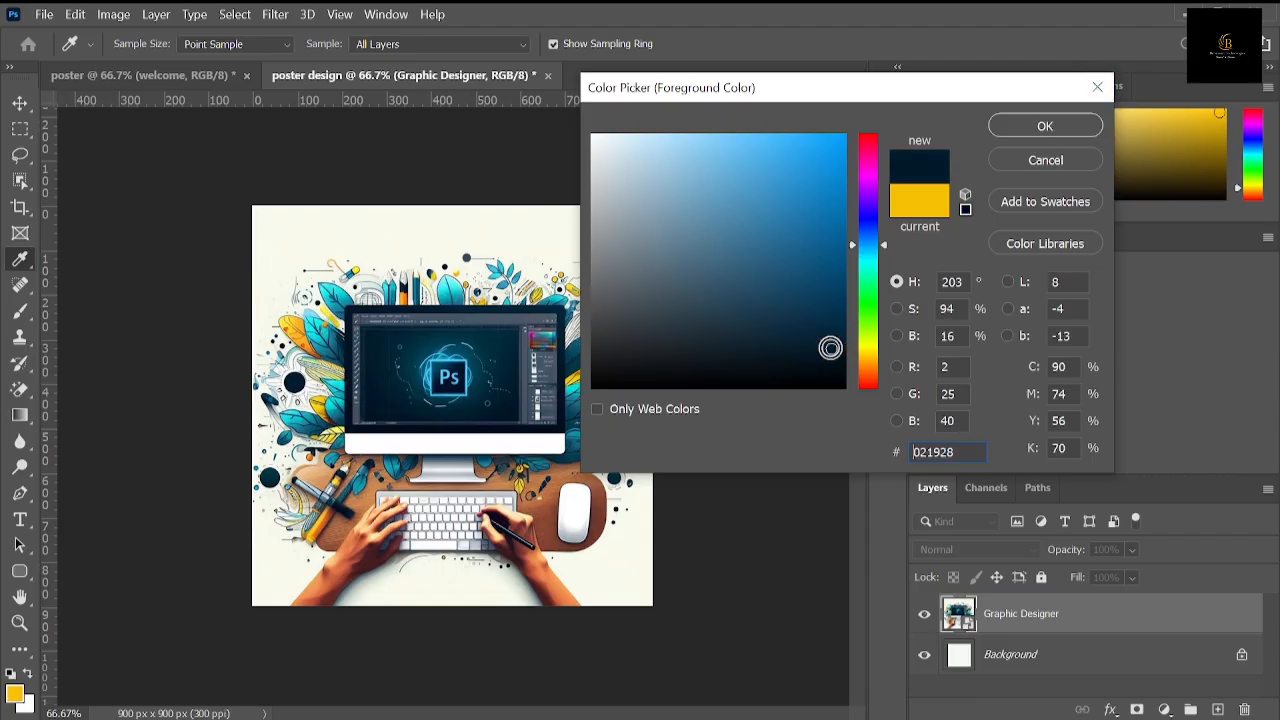
click(1043, 130)
key(v)
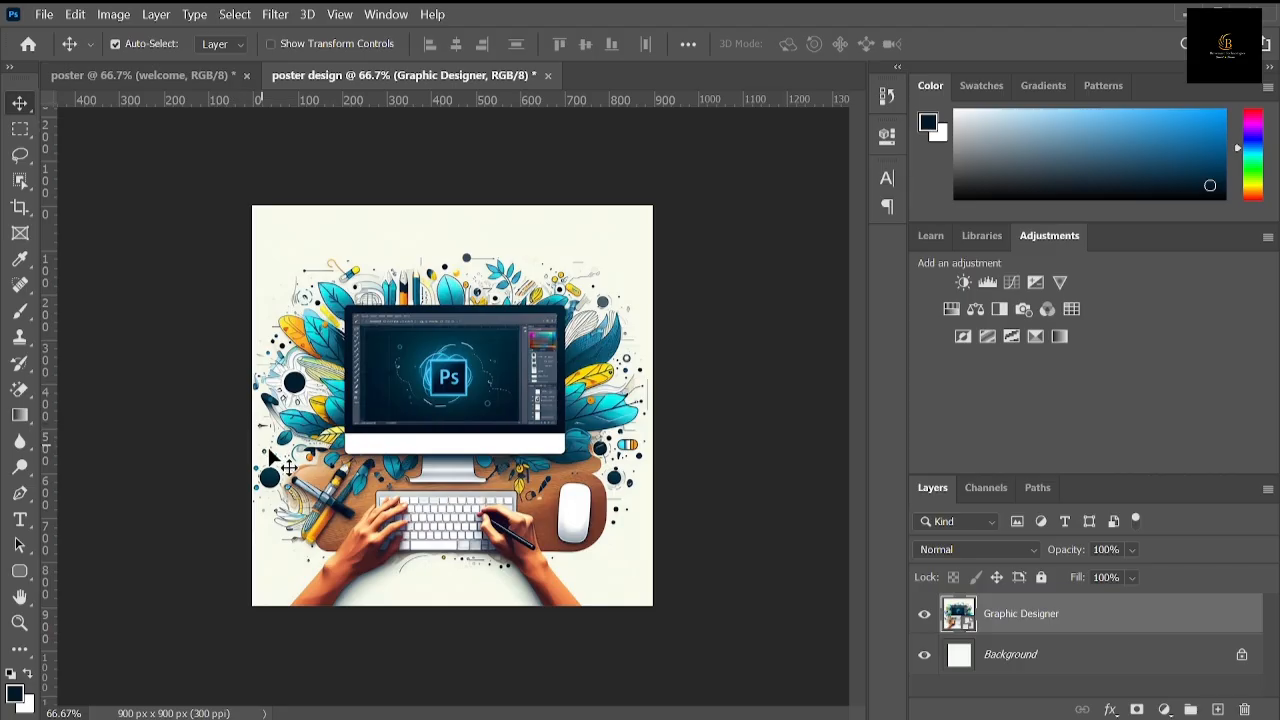
Step: Add a linear gradient fill layer fading from the navy to transparent above the image, with its angle set to 65.19°
click(1163, 709)
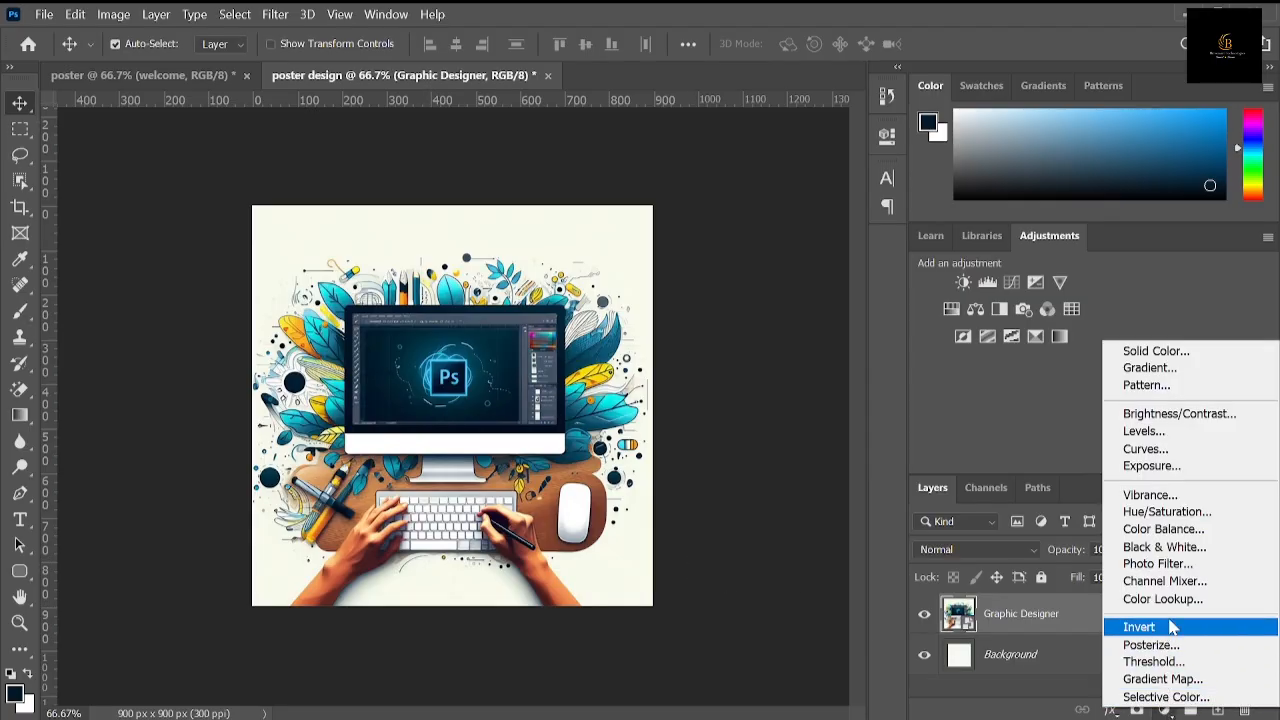
click(1150, 368)
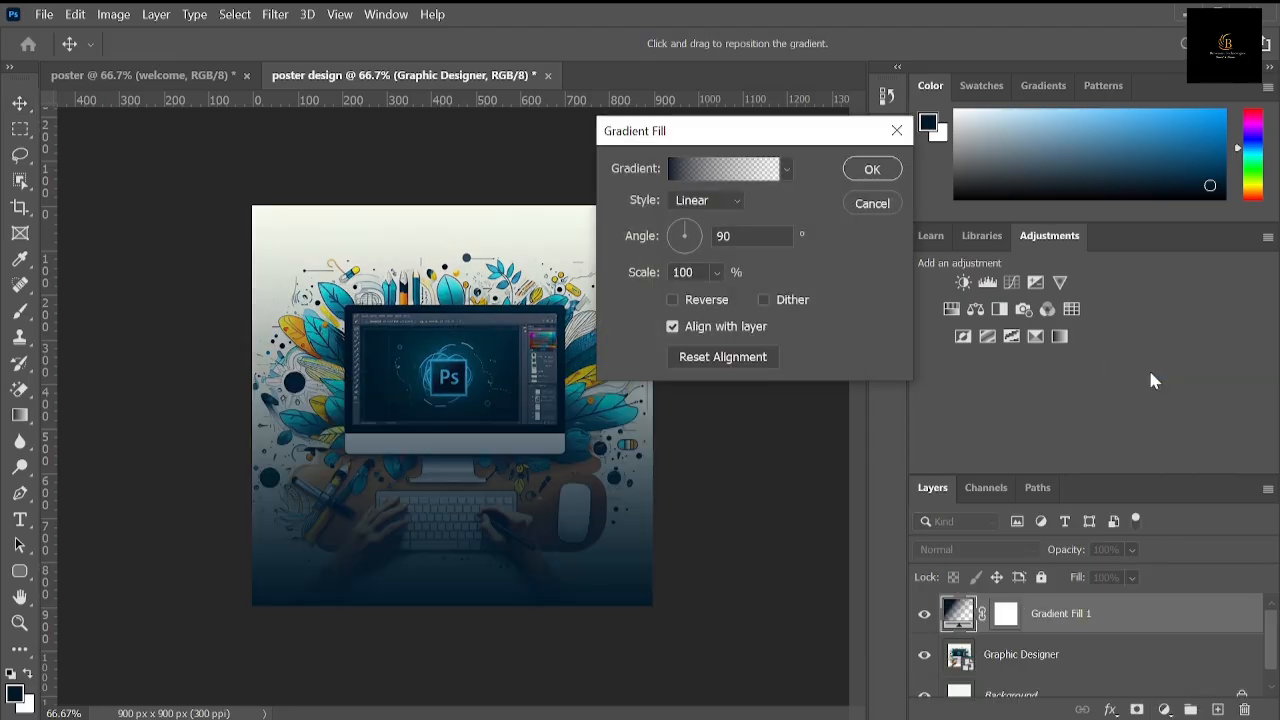
click(884, 171)
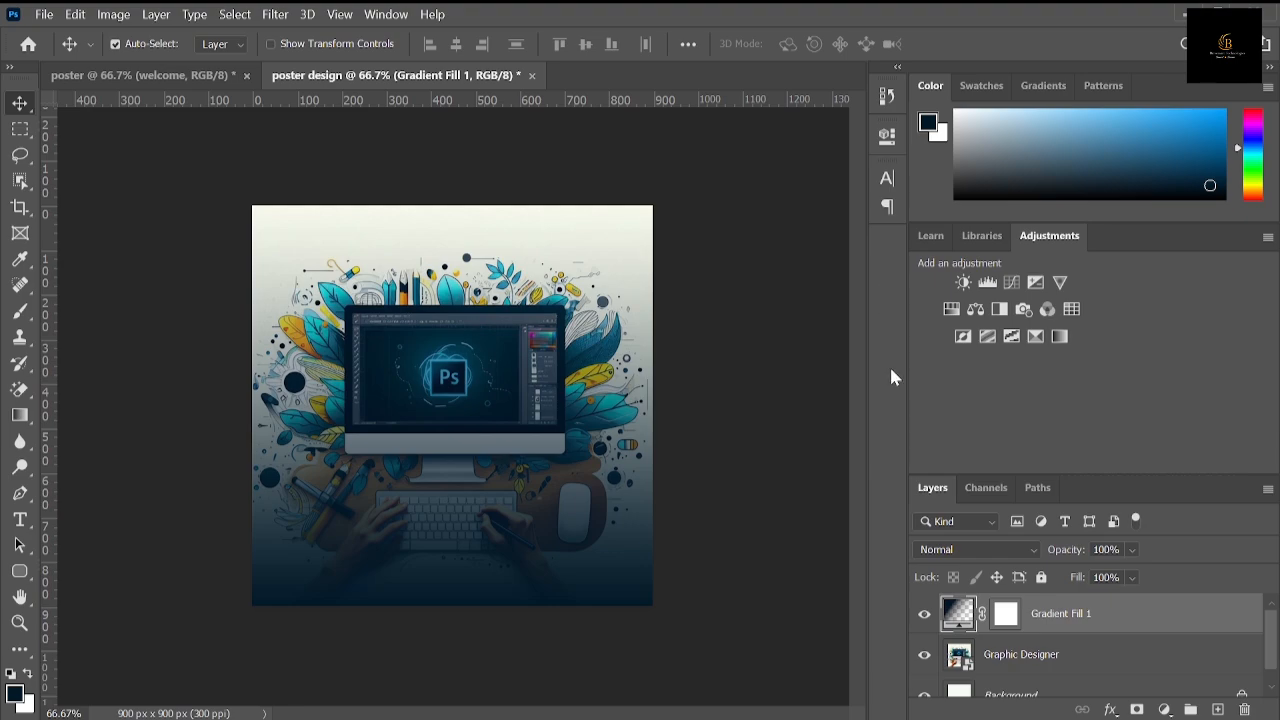
double_click(952, 612)
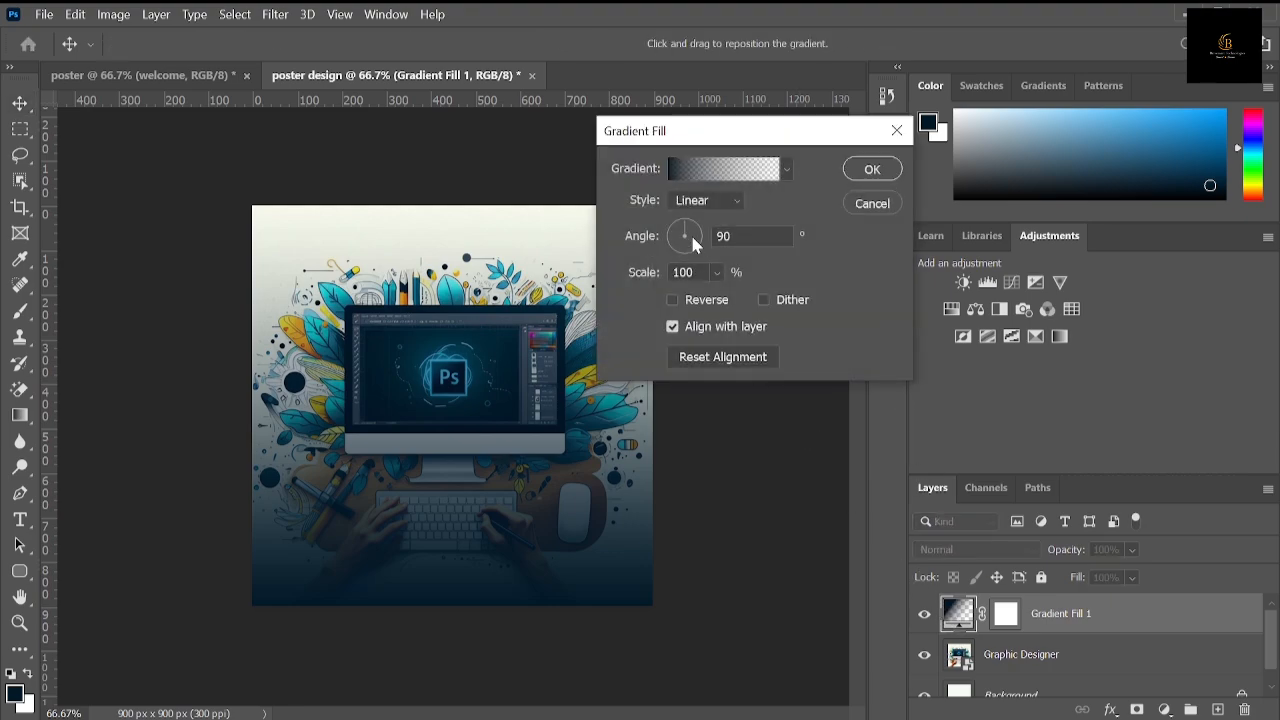
drag(685, 235, 691, 222)
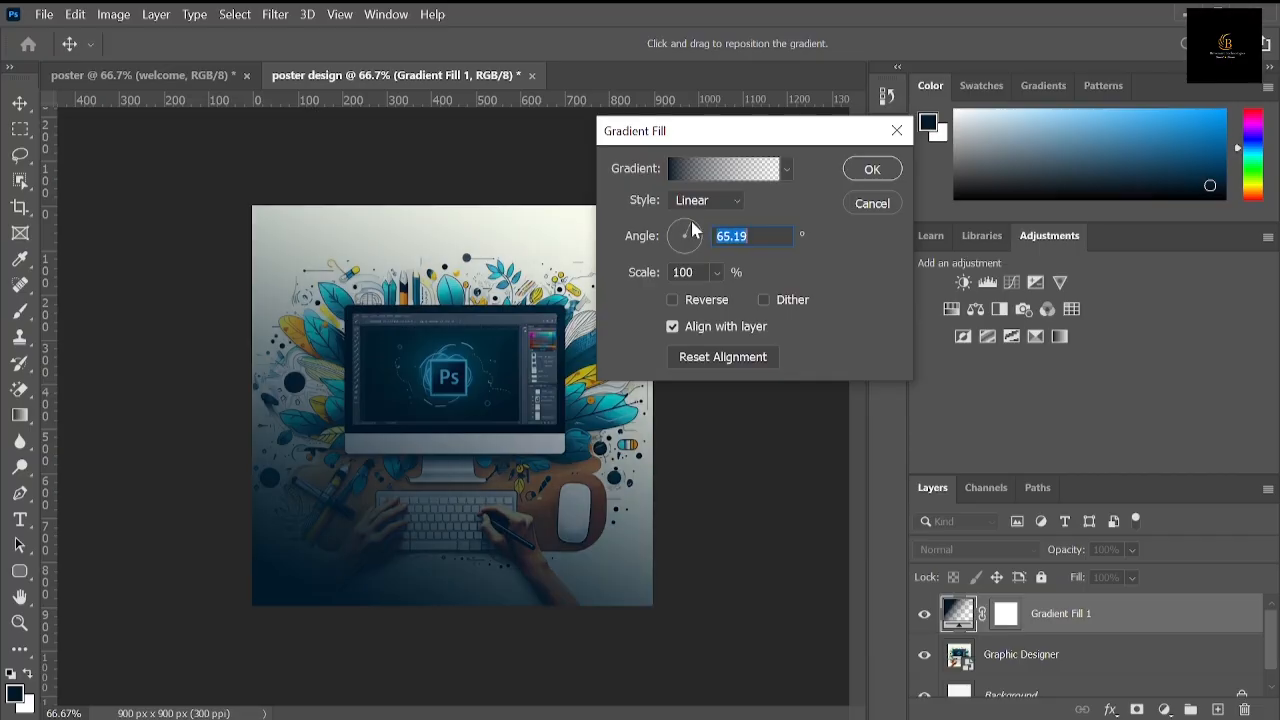
click(871, 172)
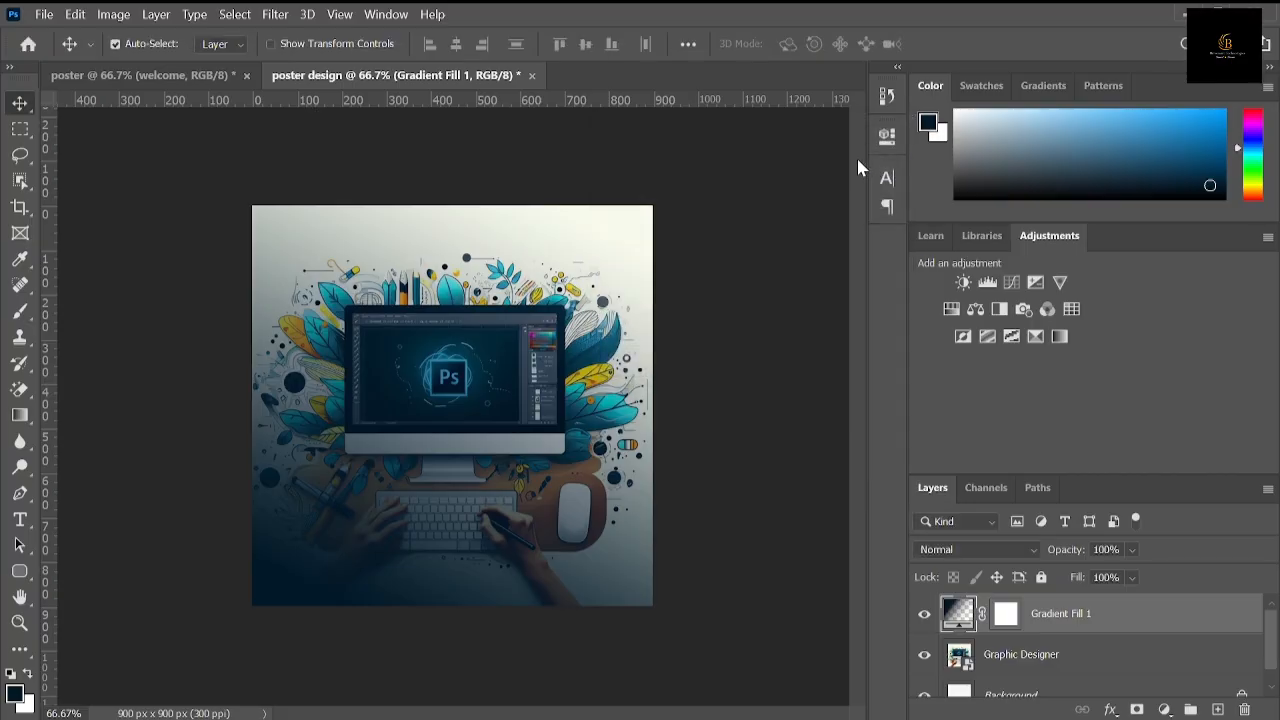
Step: Draw a navy rounded rectangle about 576 x 230 px across the poster's top-right corner, overlapping the canvas edges
click(171, 77)
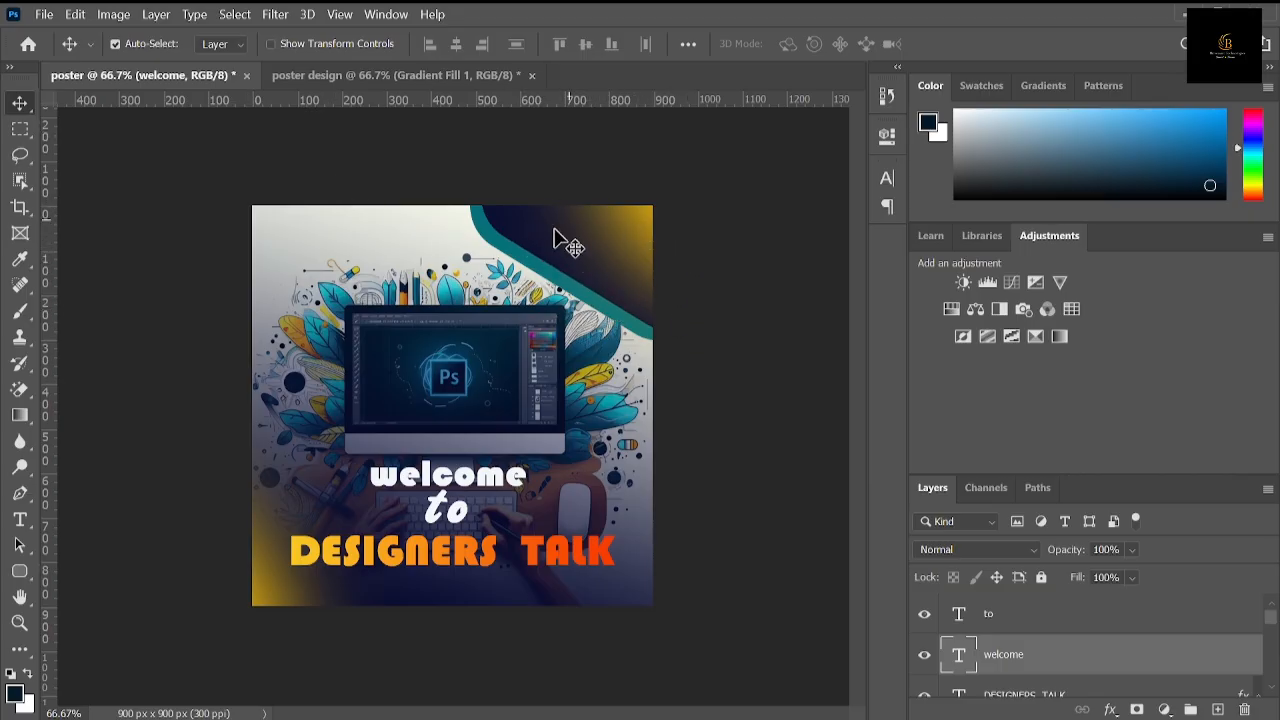
click(414, 78)
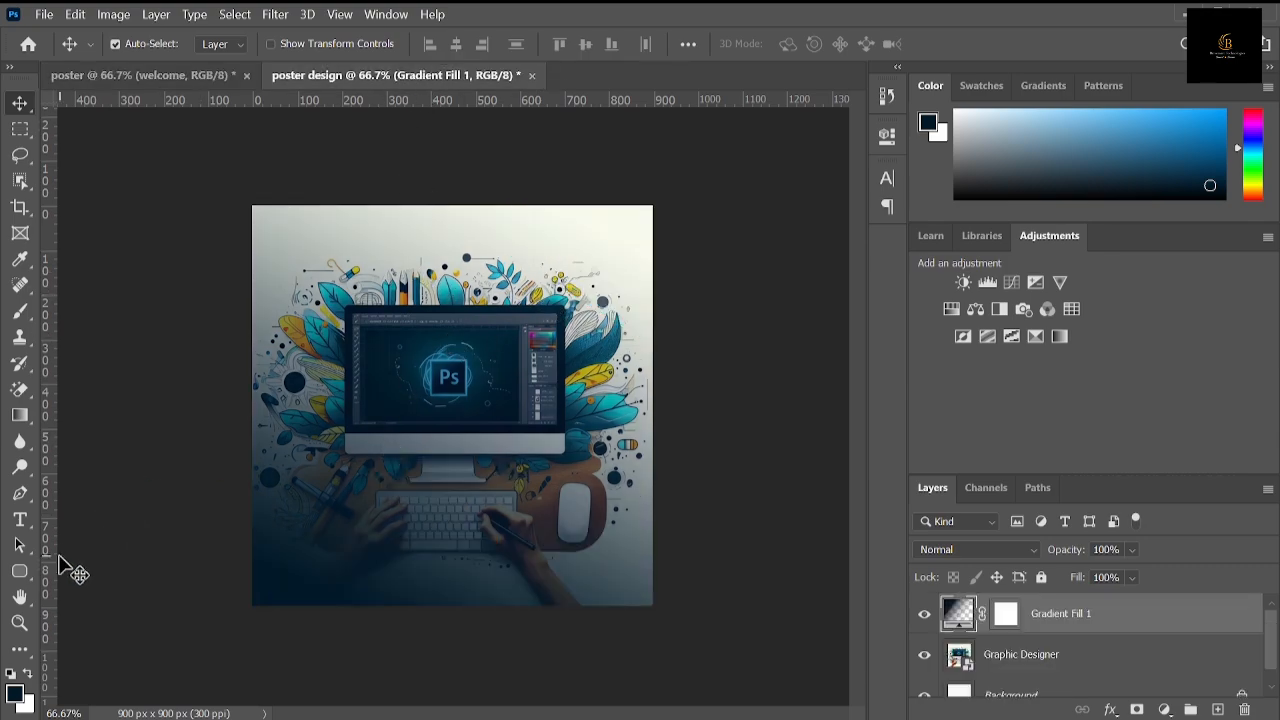
click(24, 573)
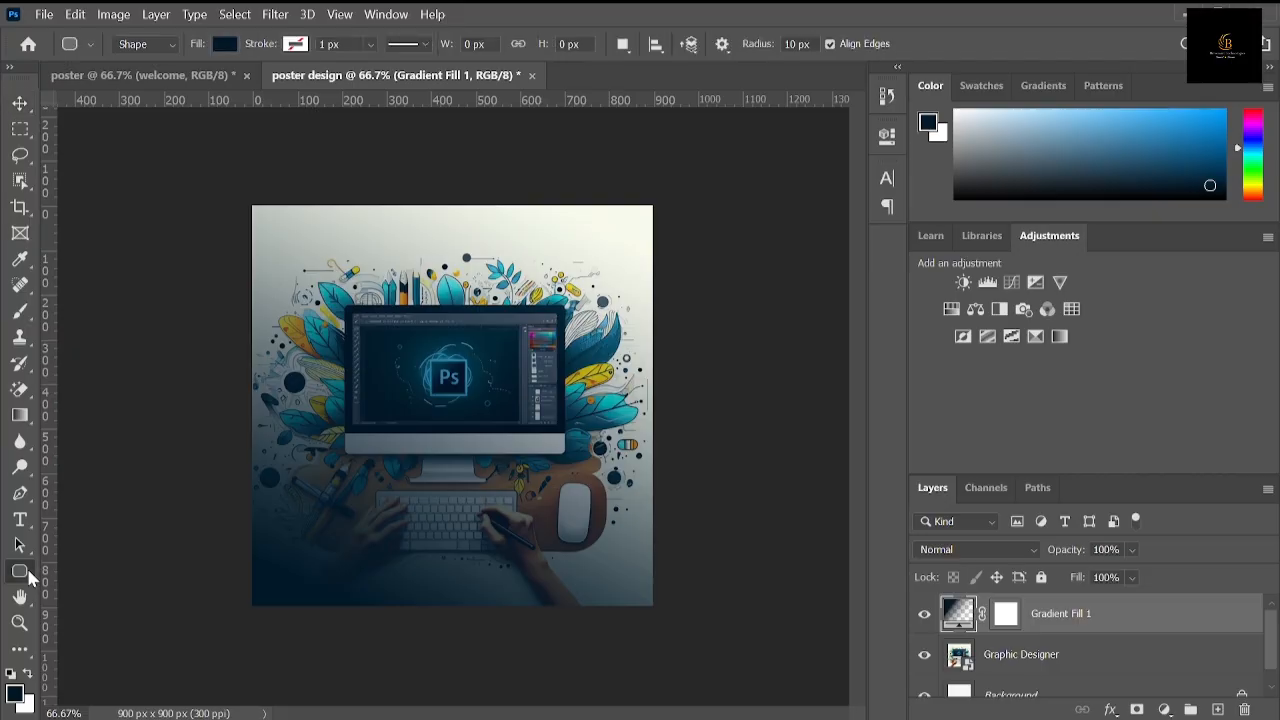
right_click(30, 584)
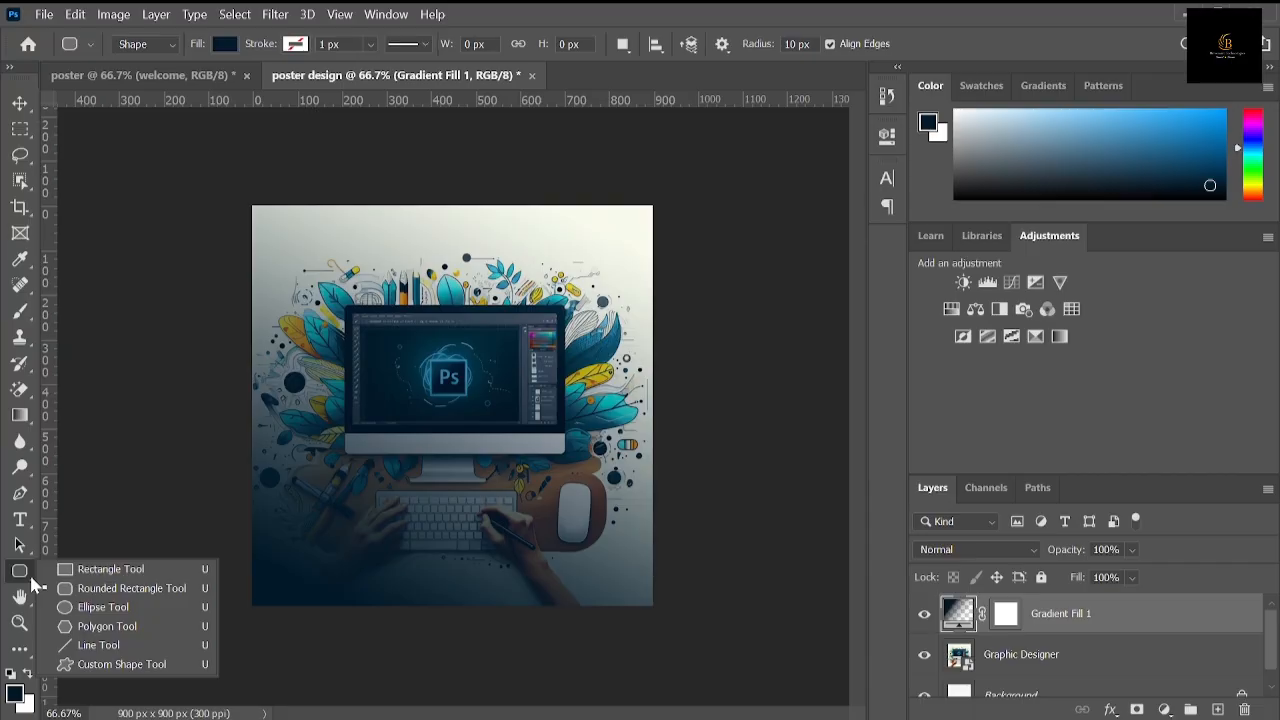
click(117, 590)
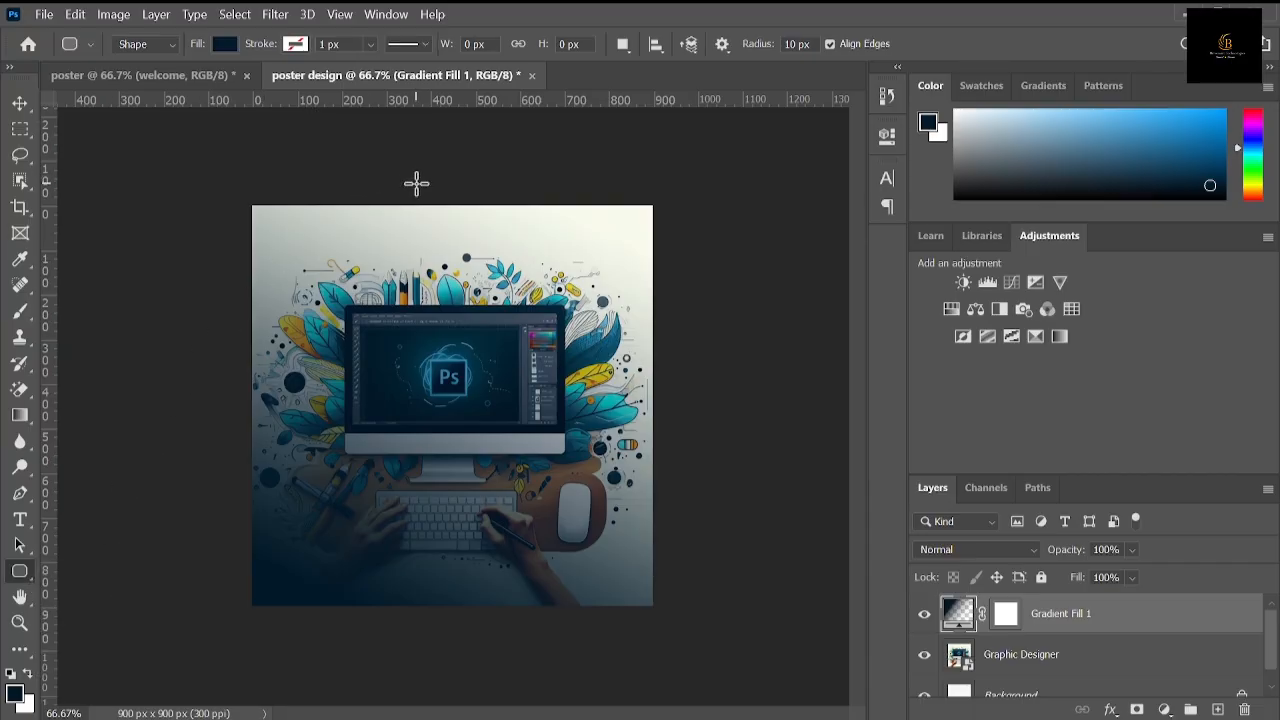
drag(416, 183, 672, 285)
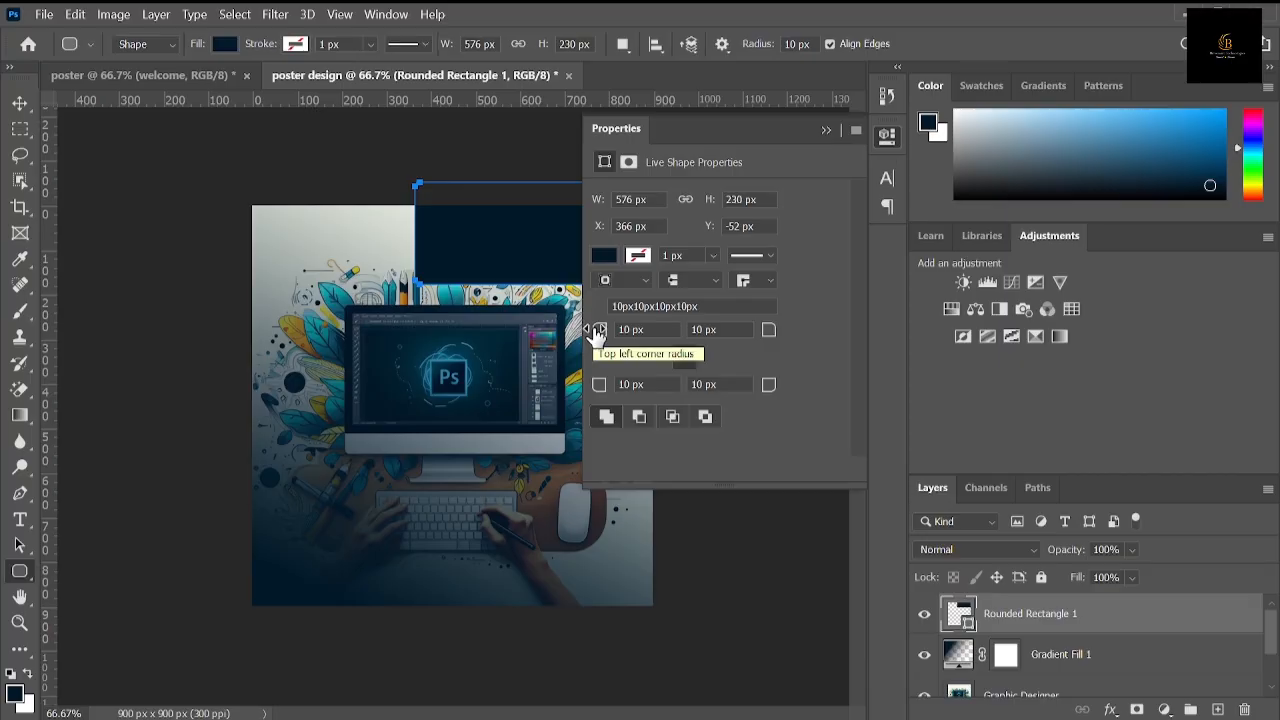
Step: Set all corner radii of the rounded rectangle to 115 px and move the shape slightly down and left
drag(600, 332, 702, 328)
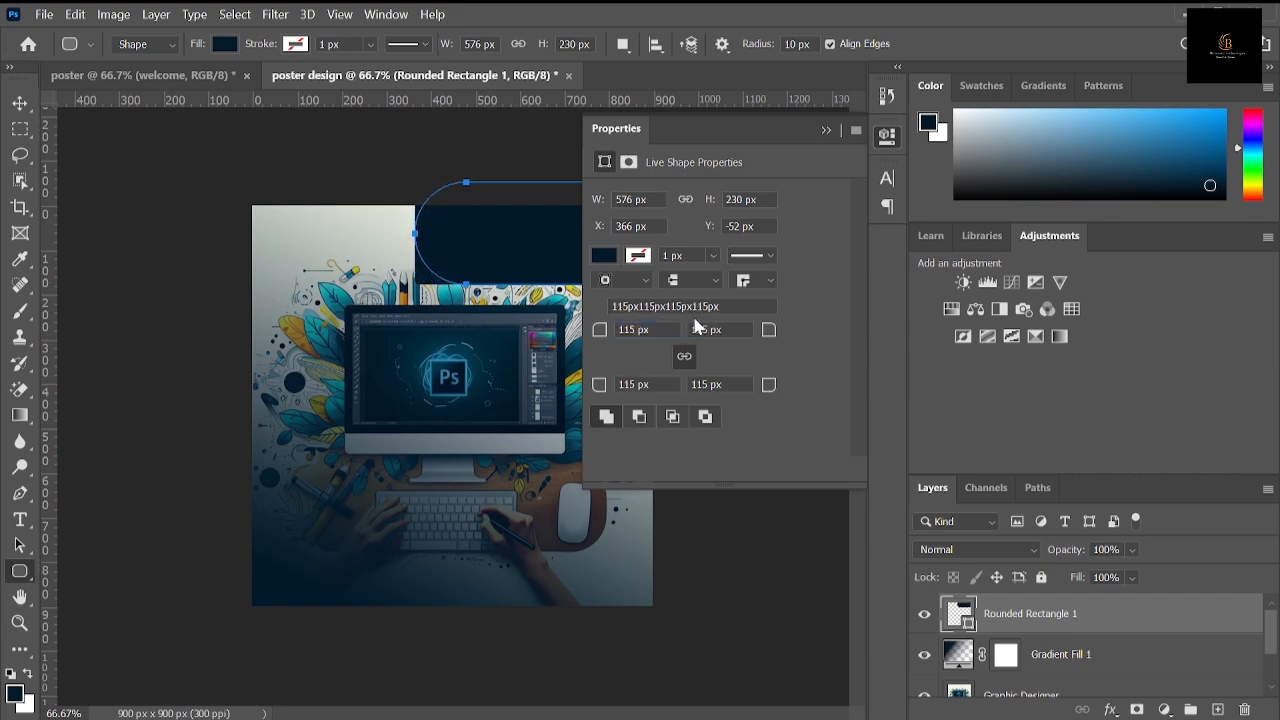
click(827, 131)
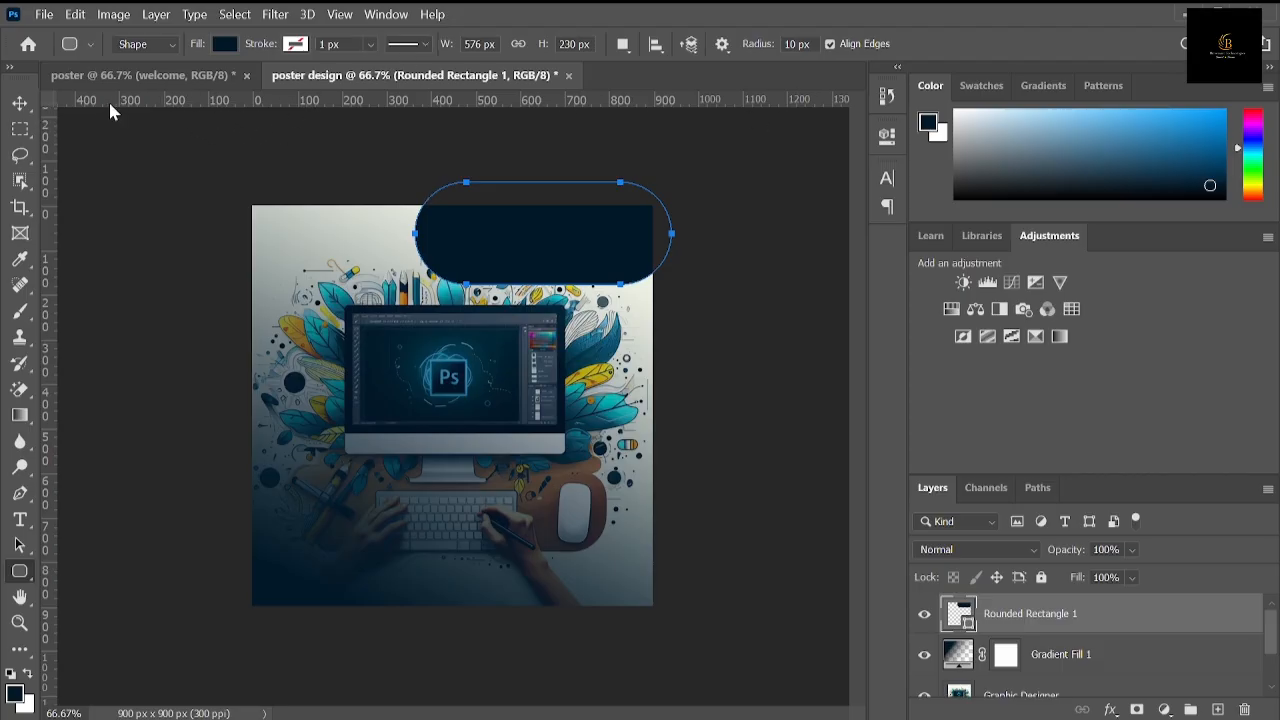
click(20, 103)
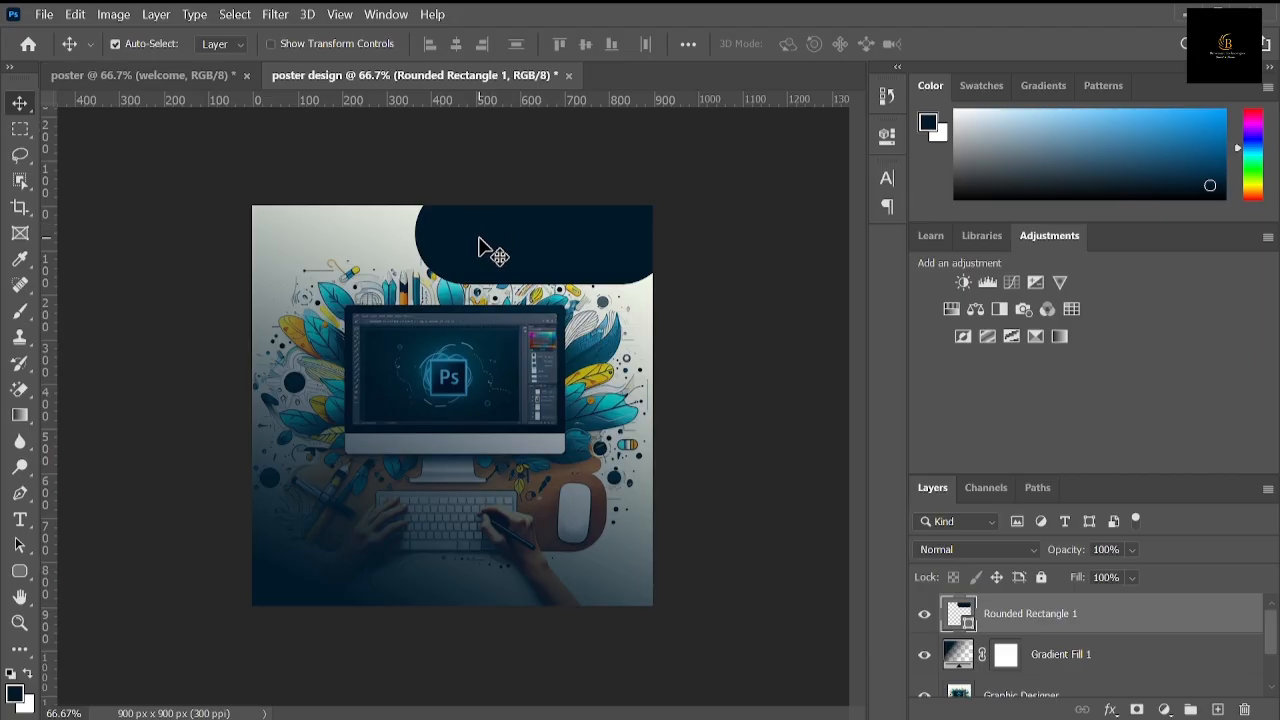
mouse_move(486, 249)
mouse_down()
mouse_move(468, 263)
mouse_move(476, 220)
mouse_move(463, 266)
mouse_move(474, 248)
mouse_up()
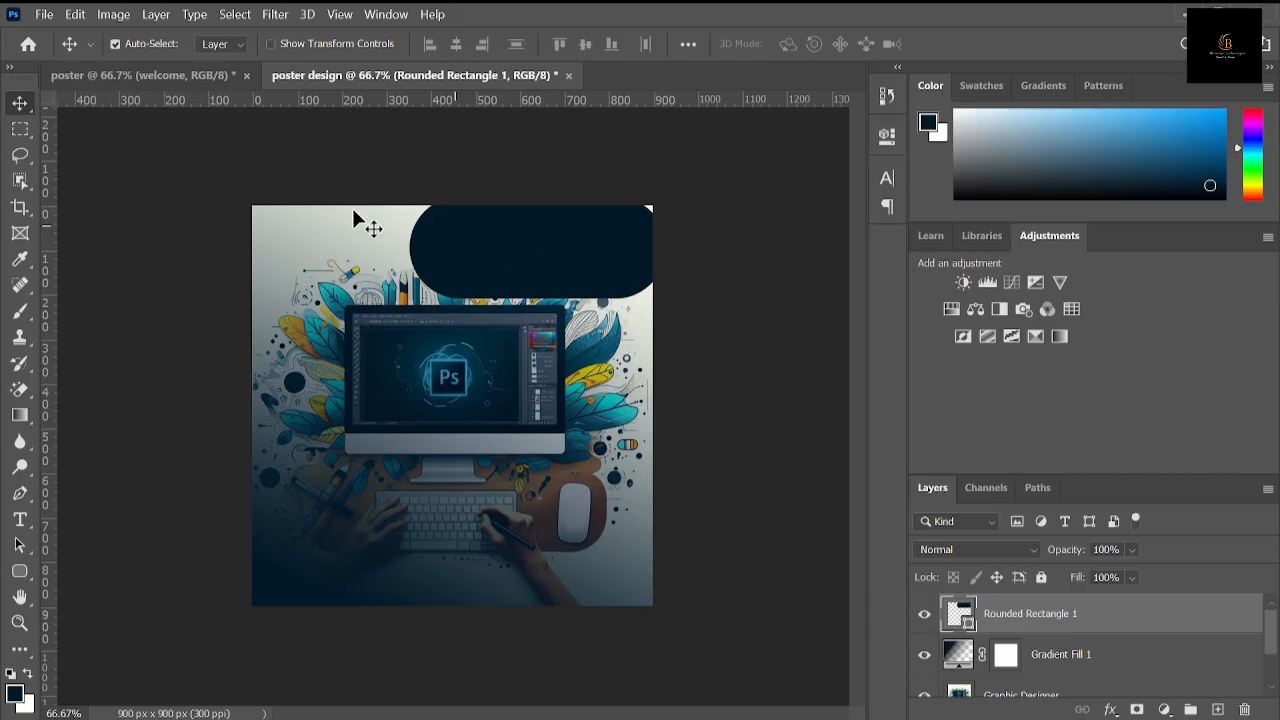
click(210, 86)
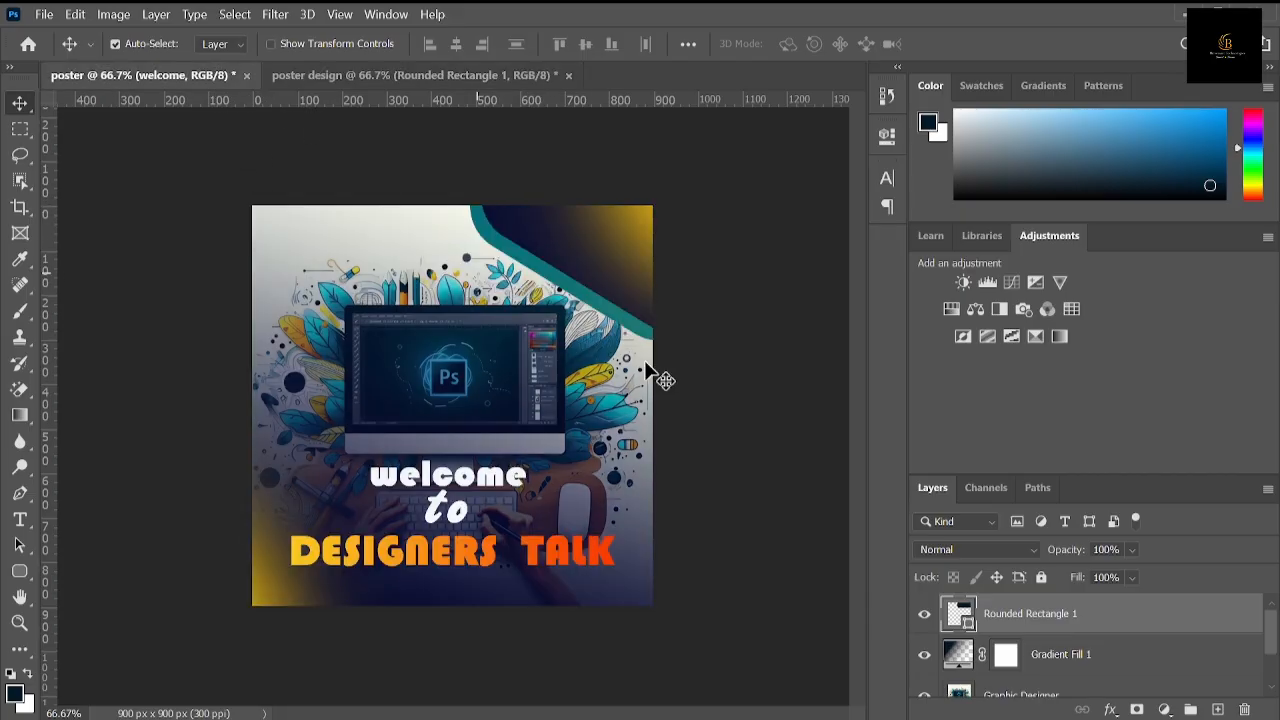
click(466, 76)
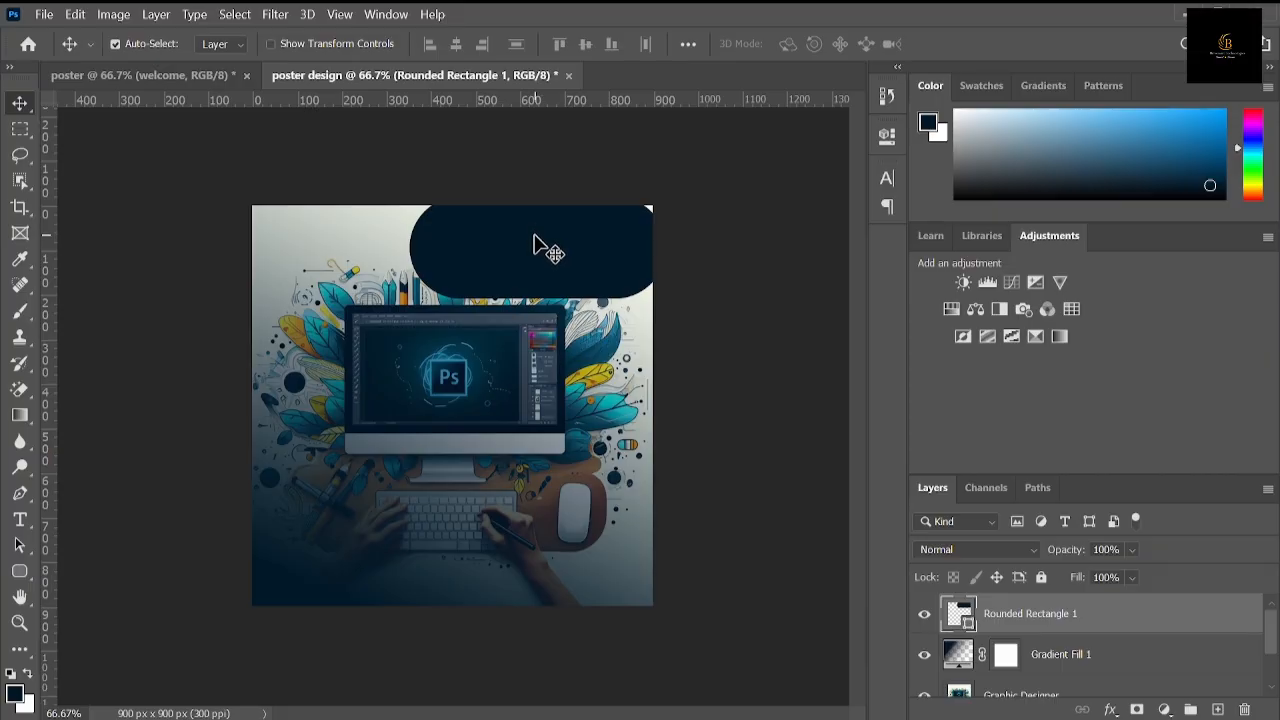
key(ctrl+t)
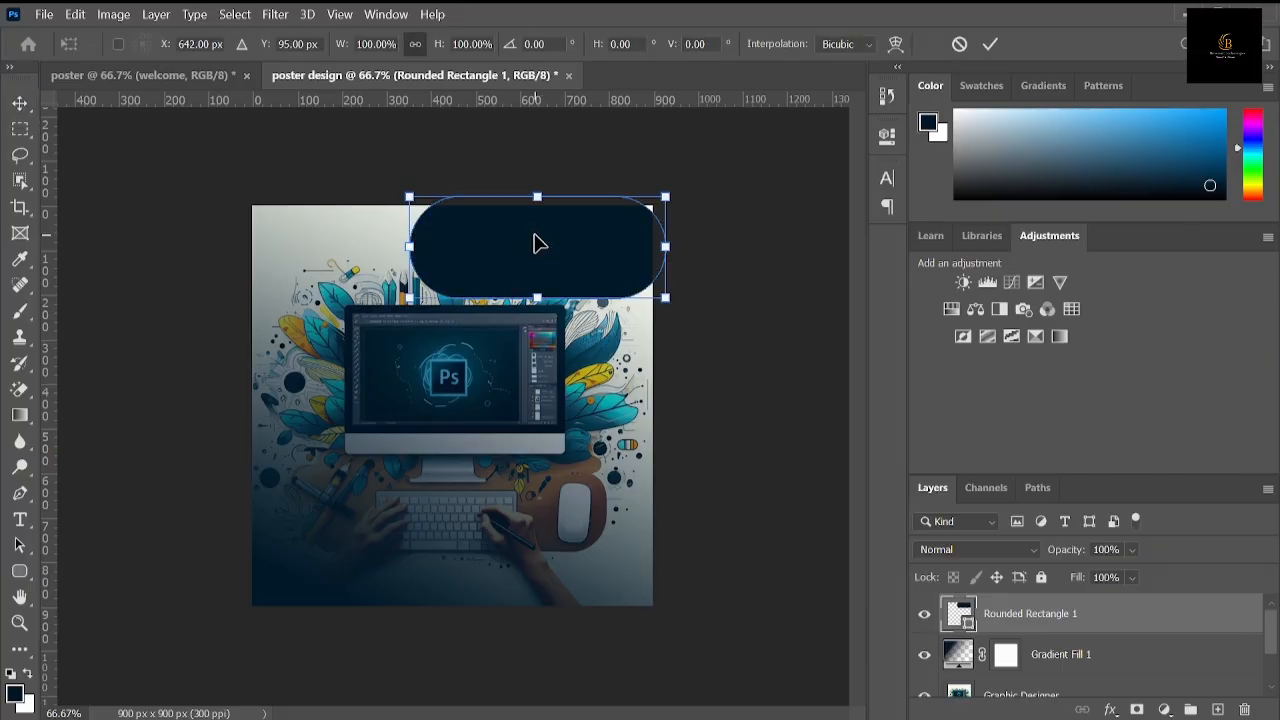
click(990, 44)
right_click(1030, 605)
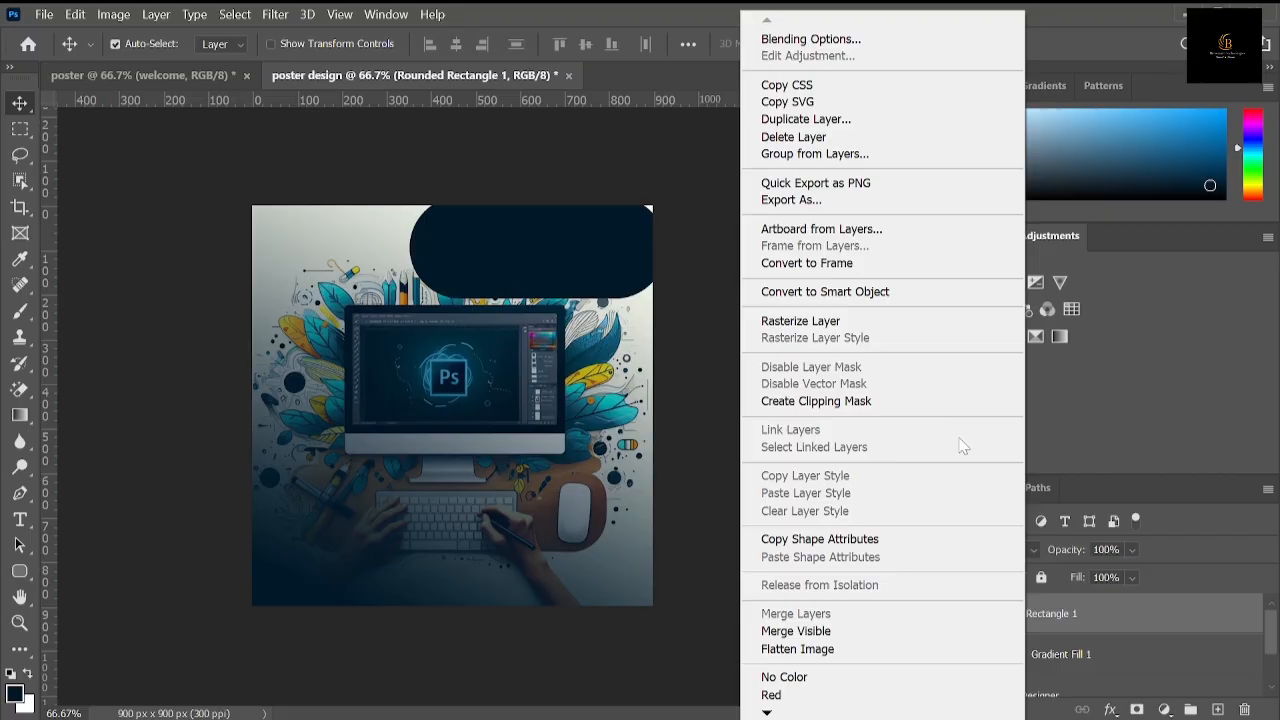
click(1085, 612)
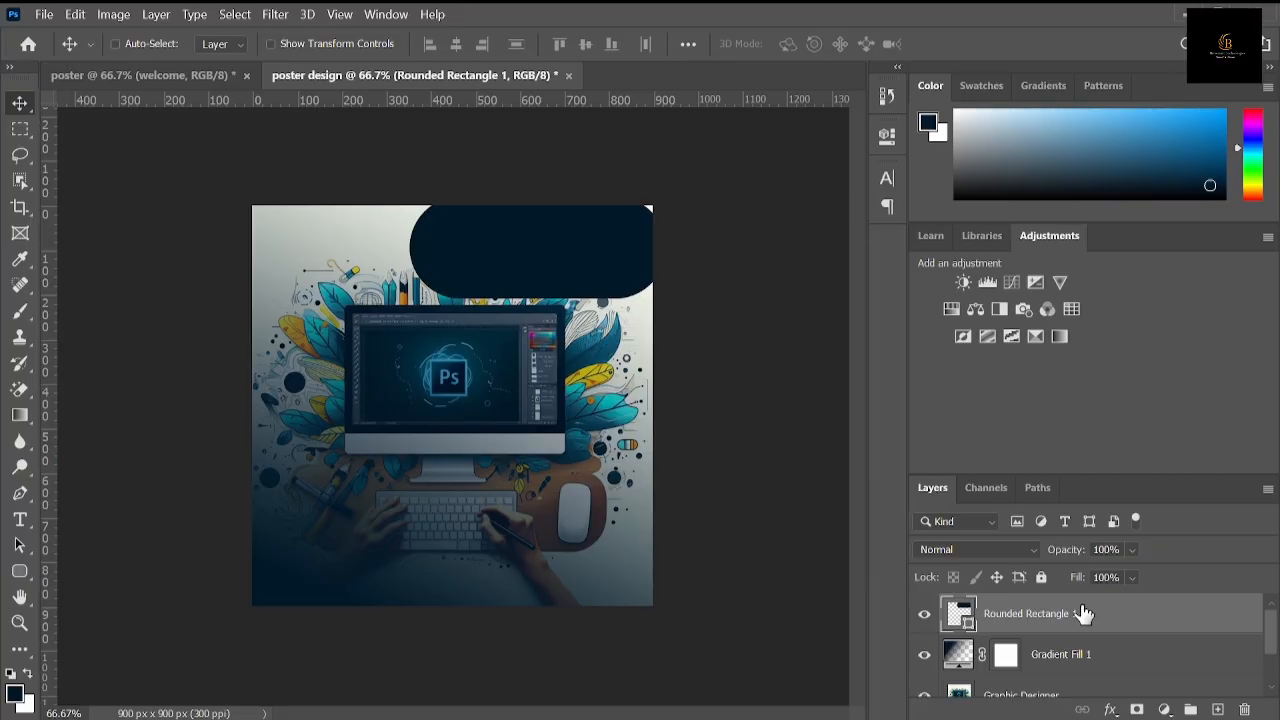
Step: Rotate the navy rounded rectangle 27° and move it to about X 791.75, Y 71.04 px, overhanging the poster's top-right corner
key(ctrl+t)
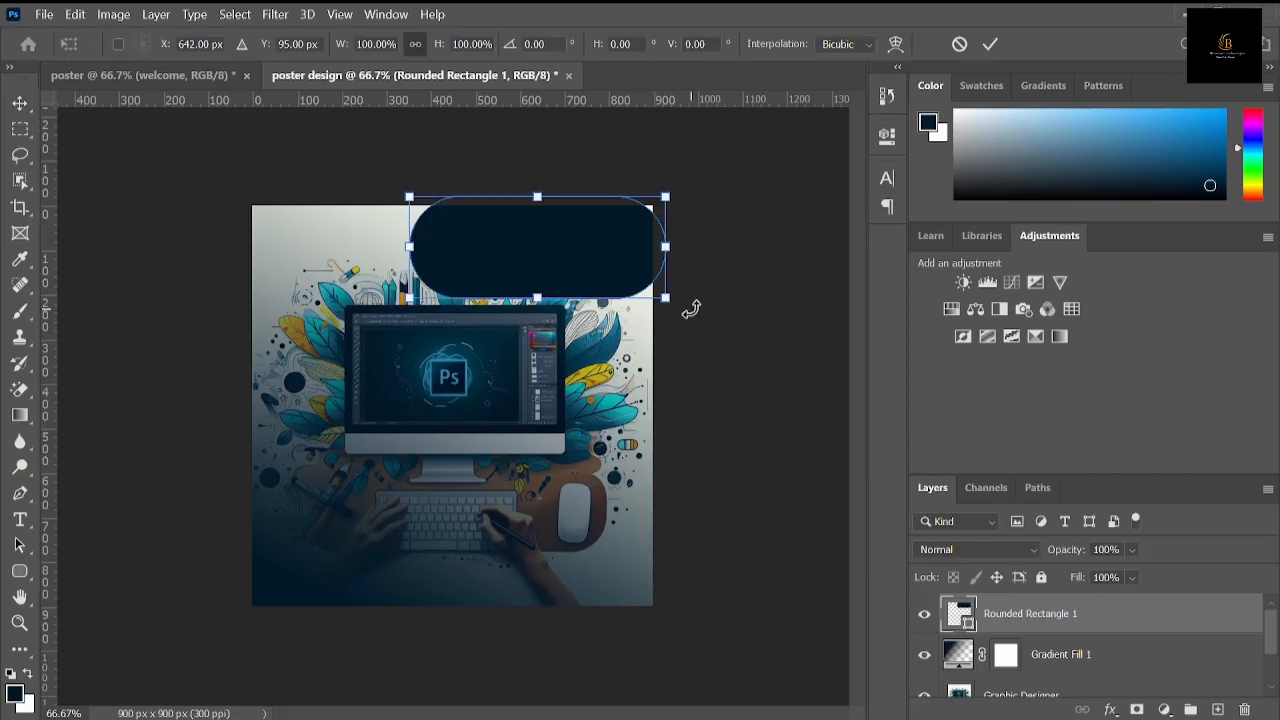
drag(691, 309, 646, 366)
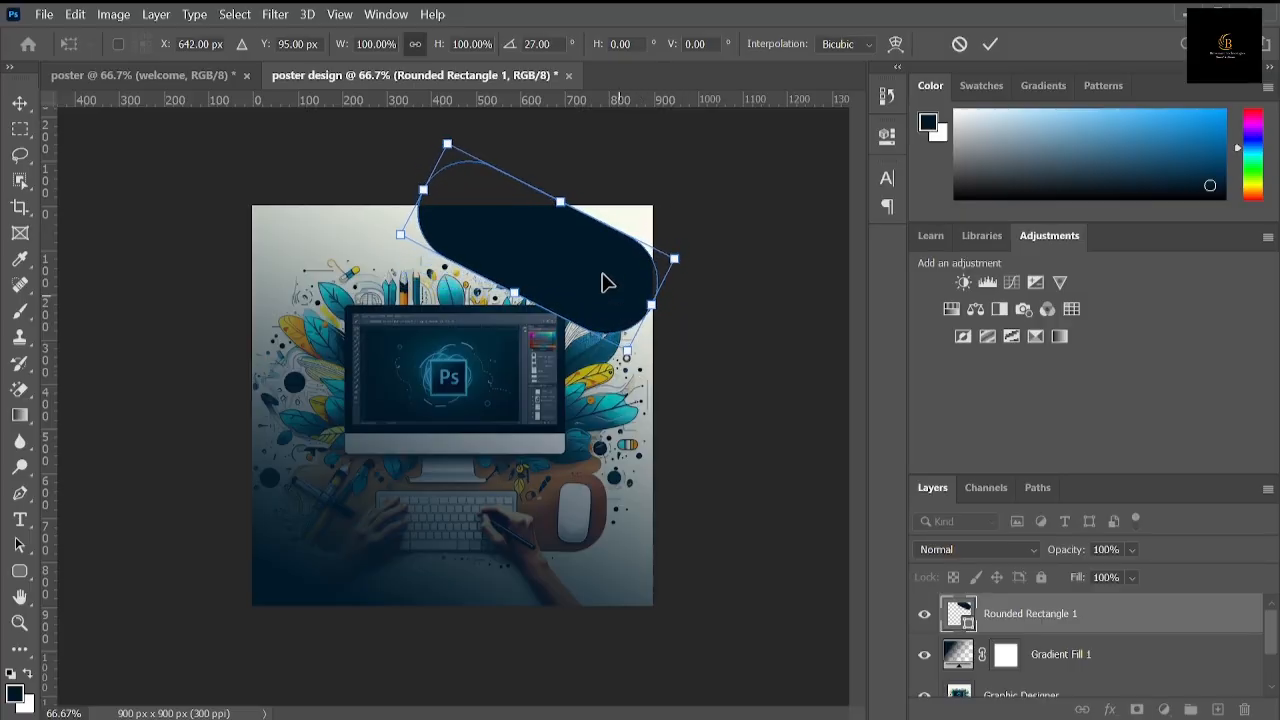
drag(580, 259, 640, 248)
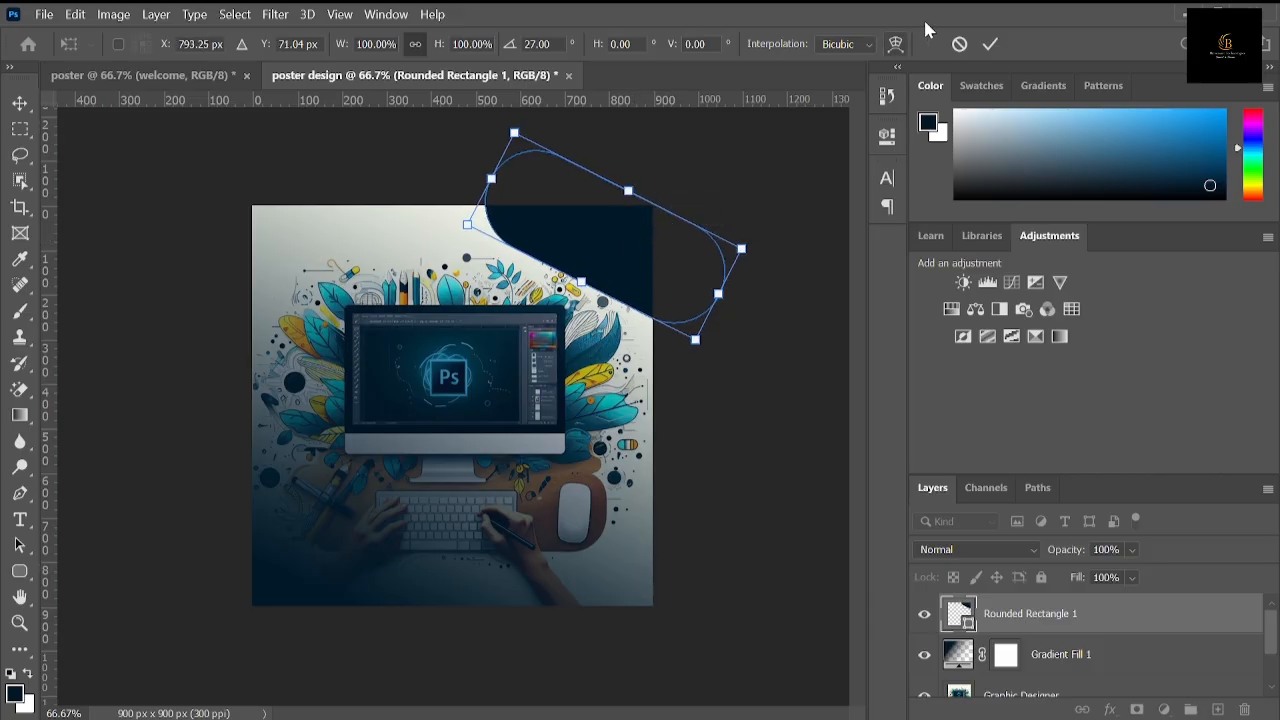
drag(634, 266, 633, 260)
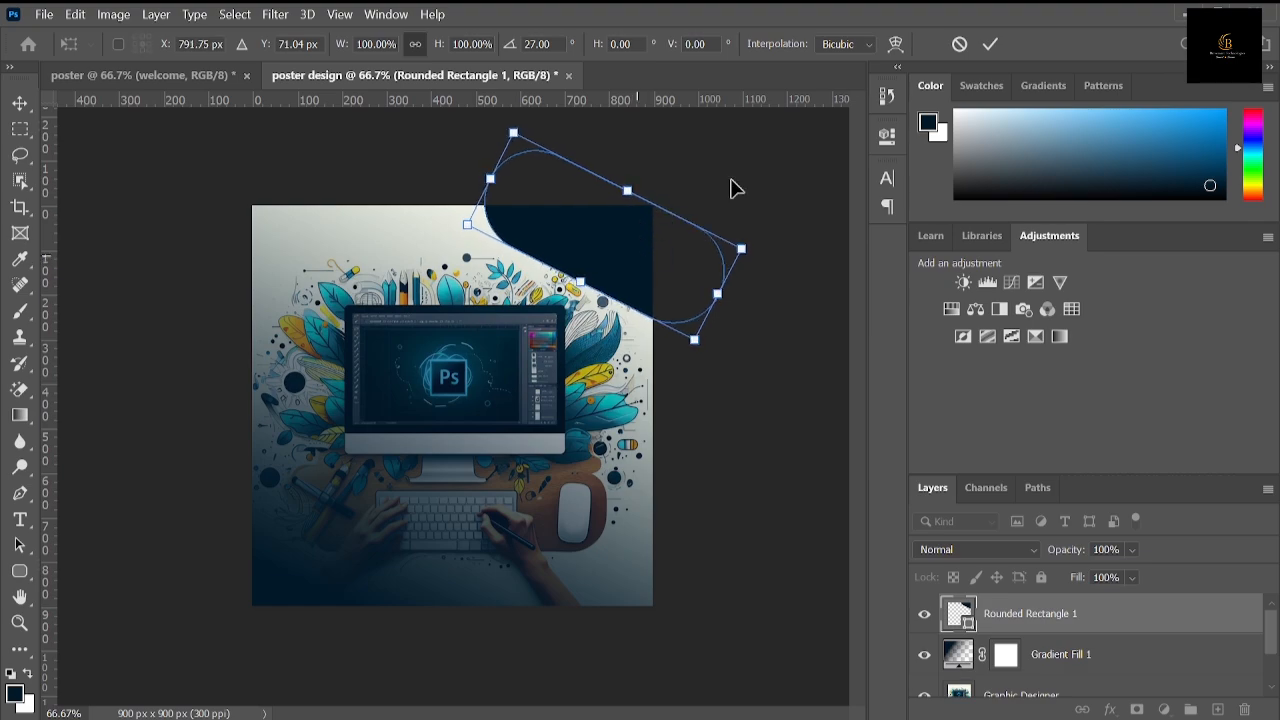
click(990, 42)
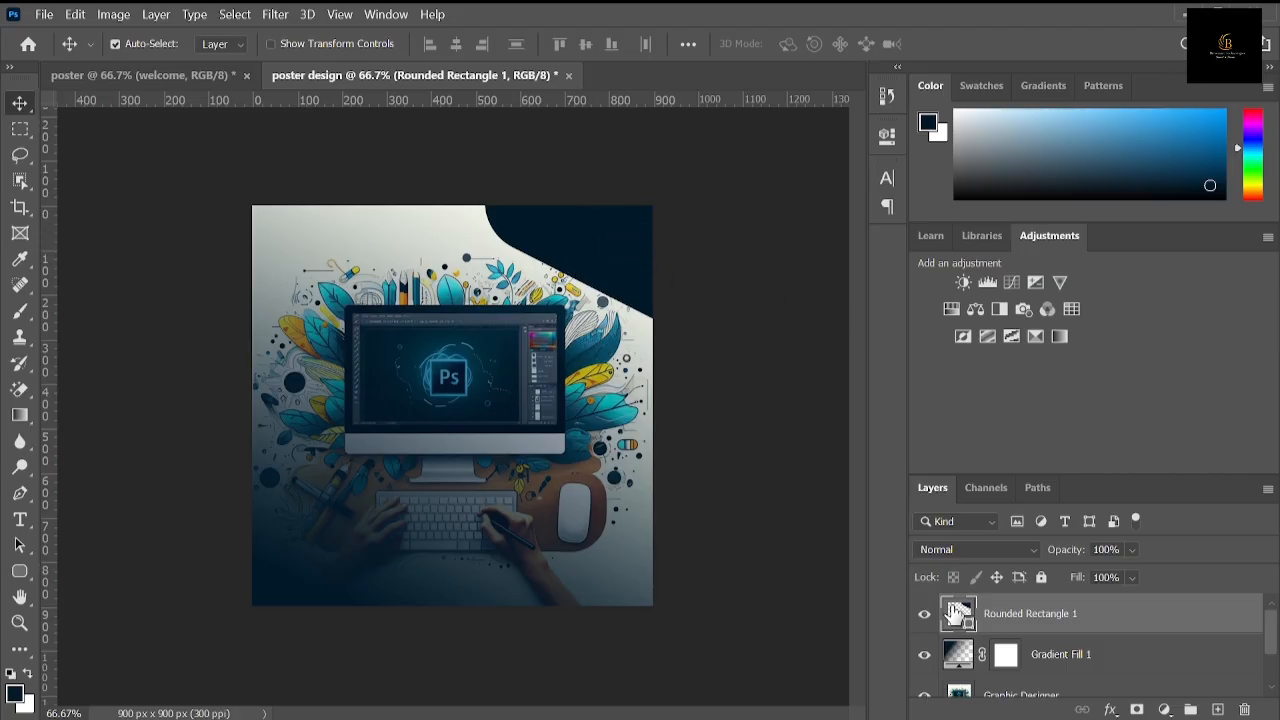
Step: Duplicate the rounded rectangle layer and recolor the lower original to teal 1bb0b1, sampled from the placed image
right_click(1000, 616)
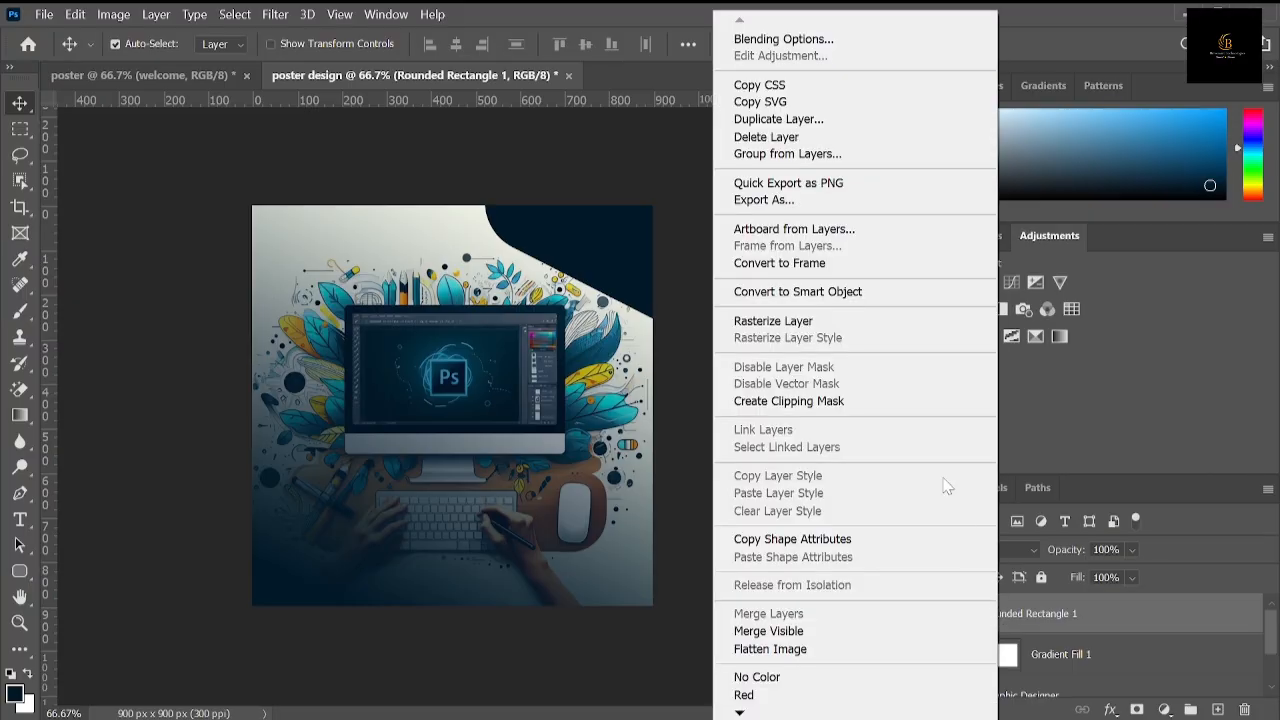
click(826, 131)
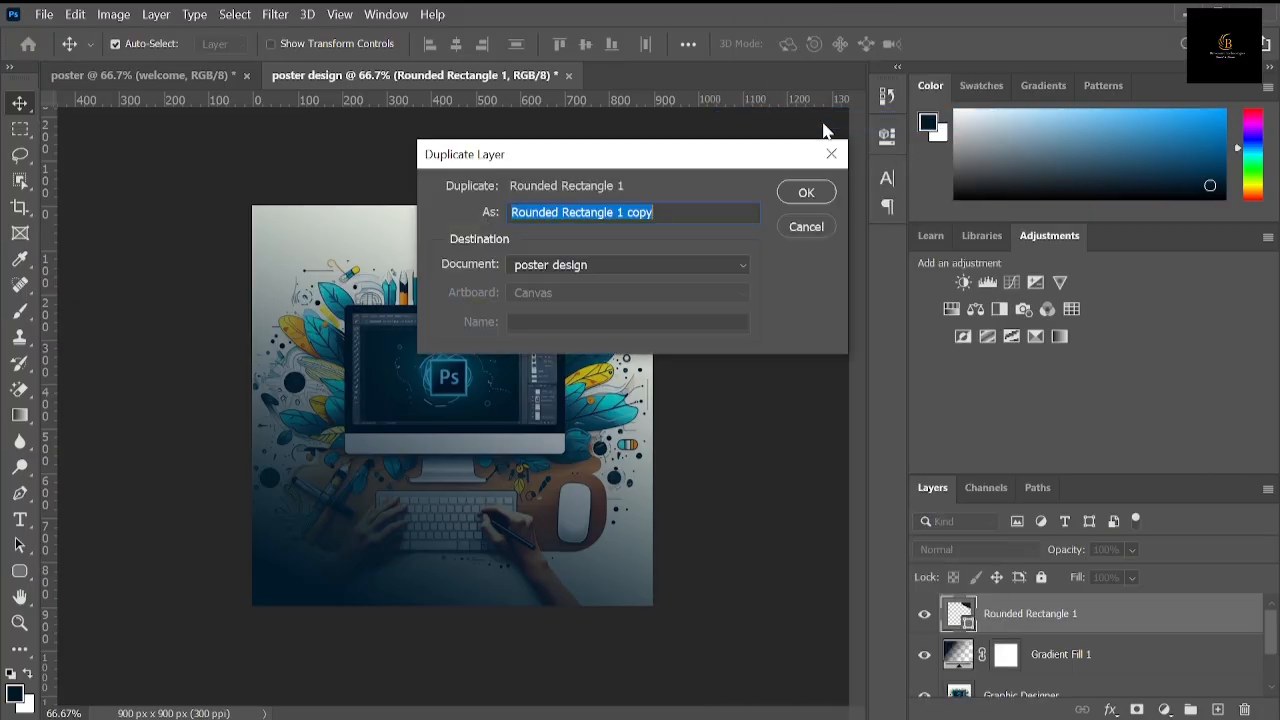
click(808, 195)
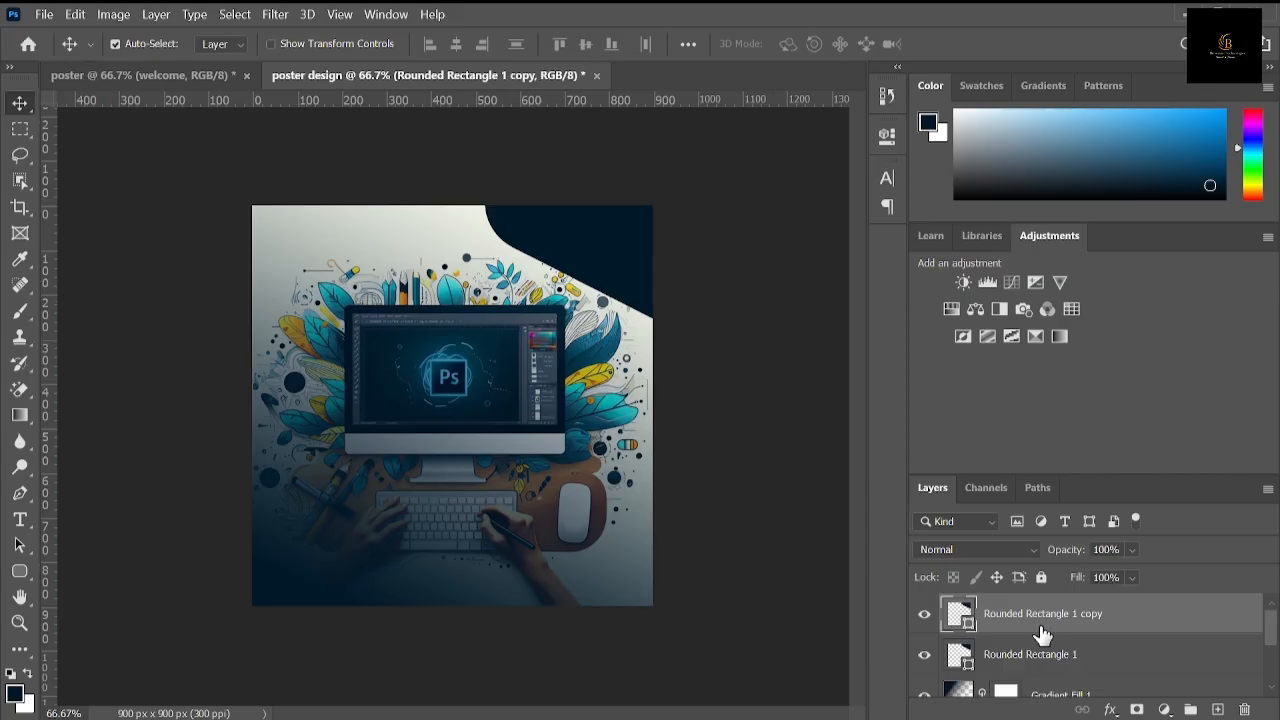
double_click(960, 658)
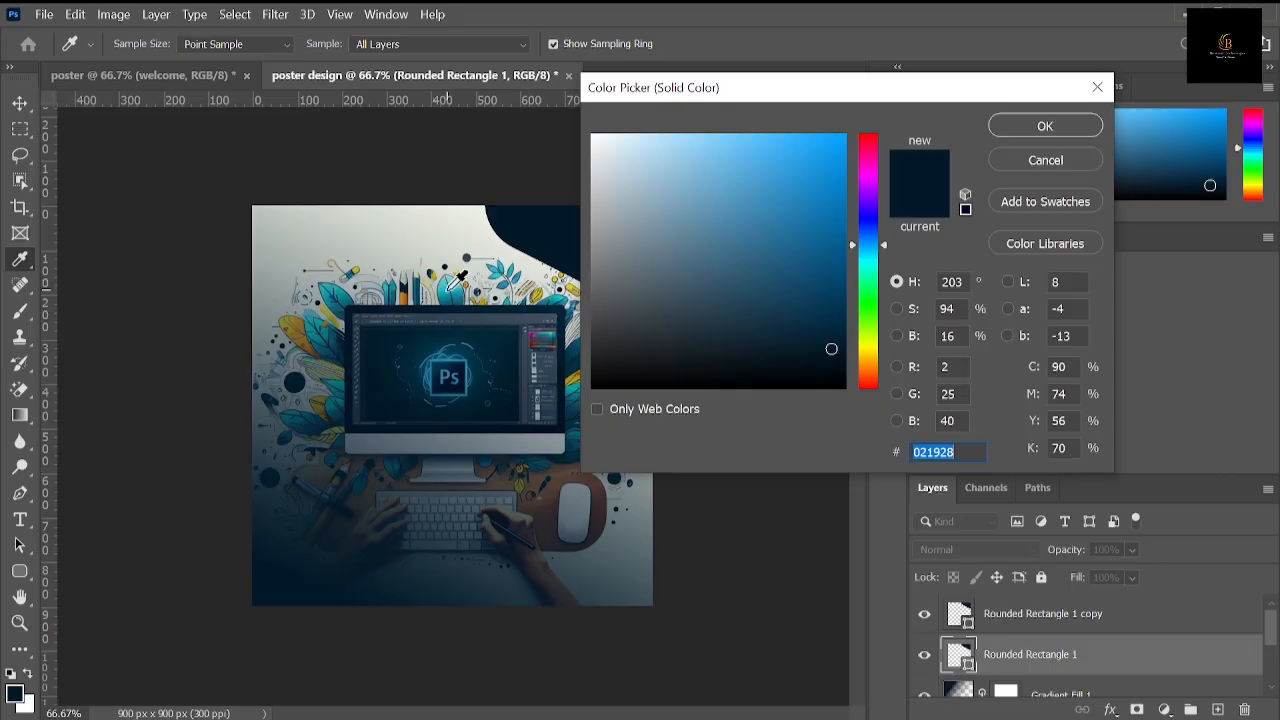
click(453, 286)
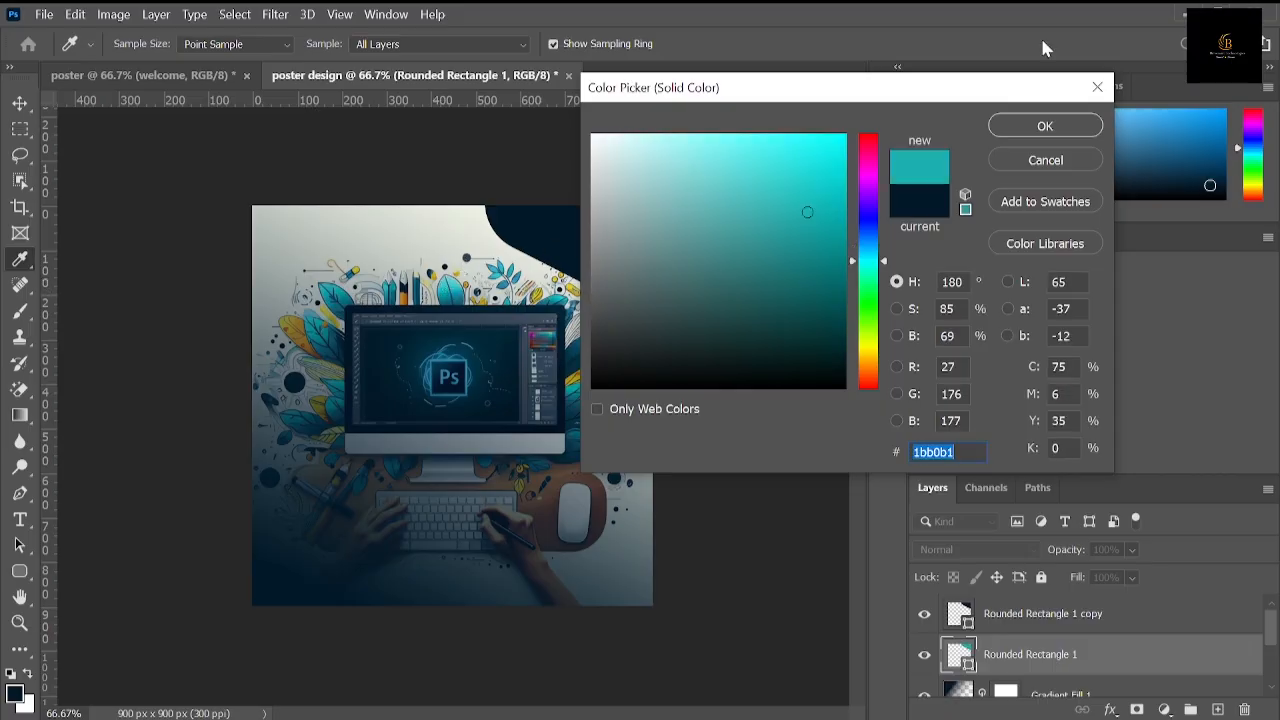
click(1023, 122)
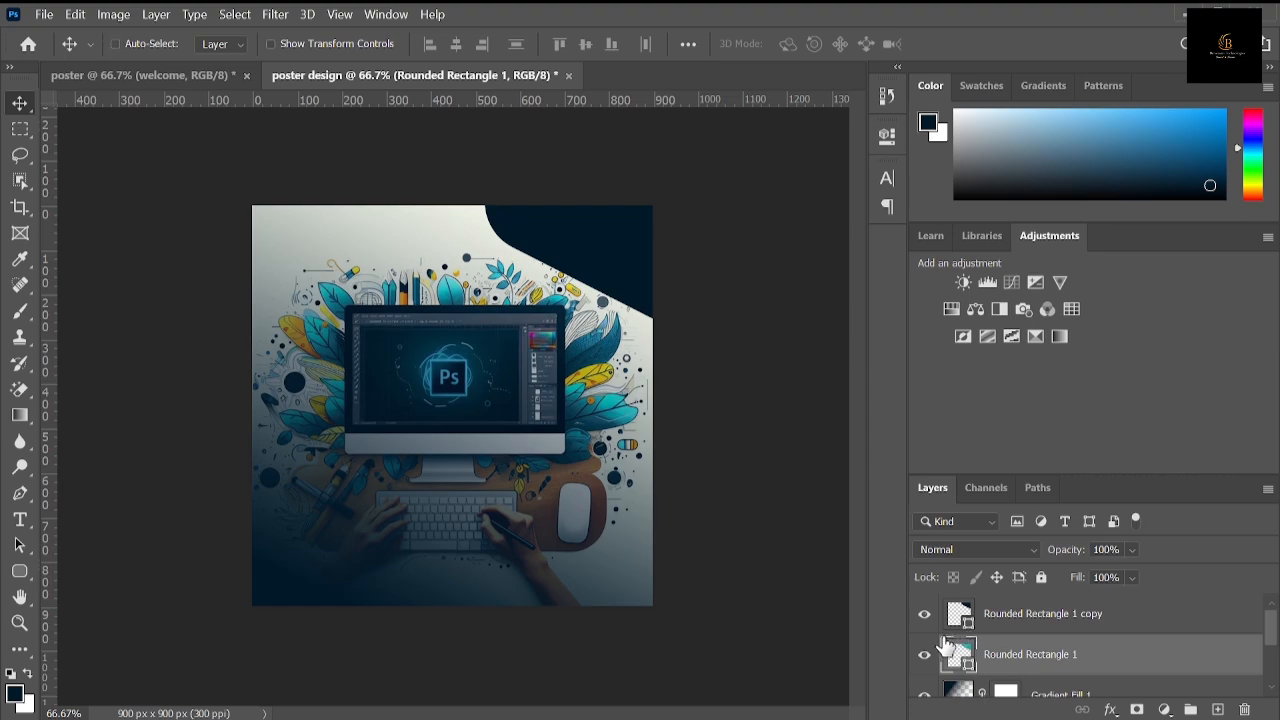
Step: Offset the teal rounded rectangle down and left to about X 770.78, Y 90.50 px, forming a border along the navy shape
key(ctrl+t)
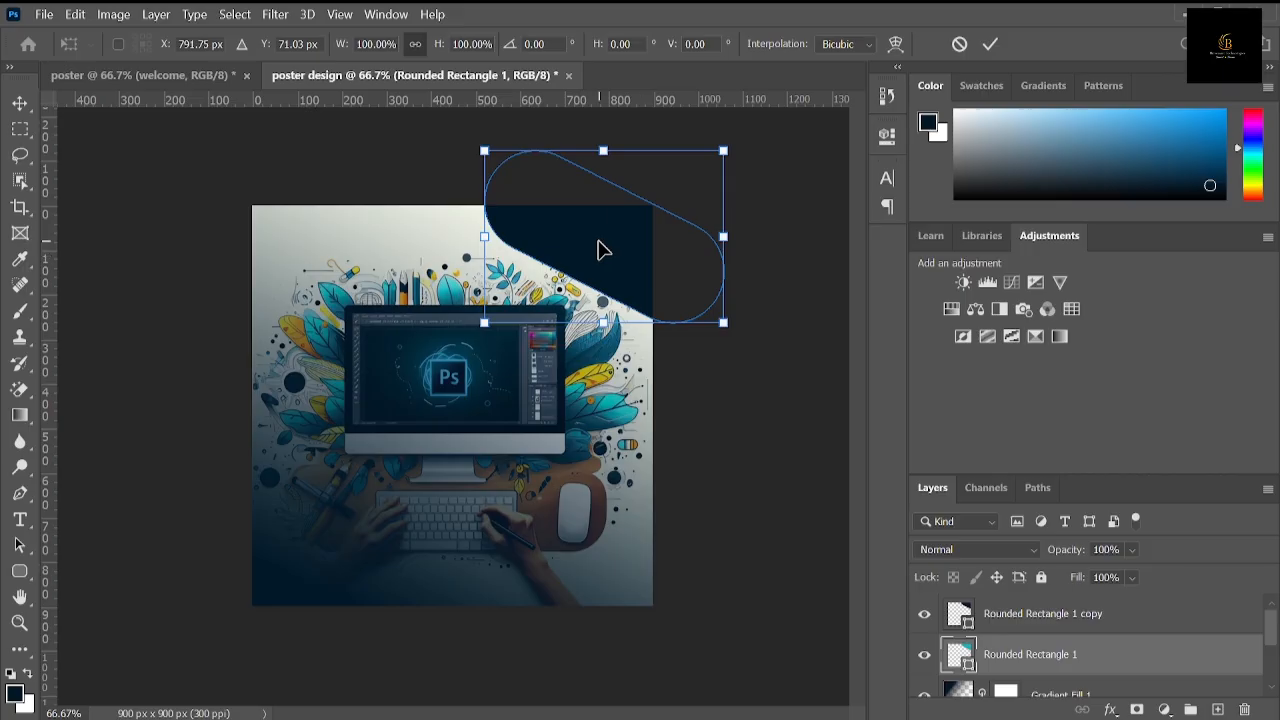
drag(598, 240, 590, 265)
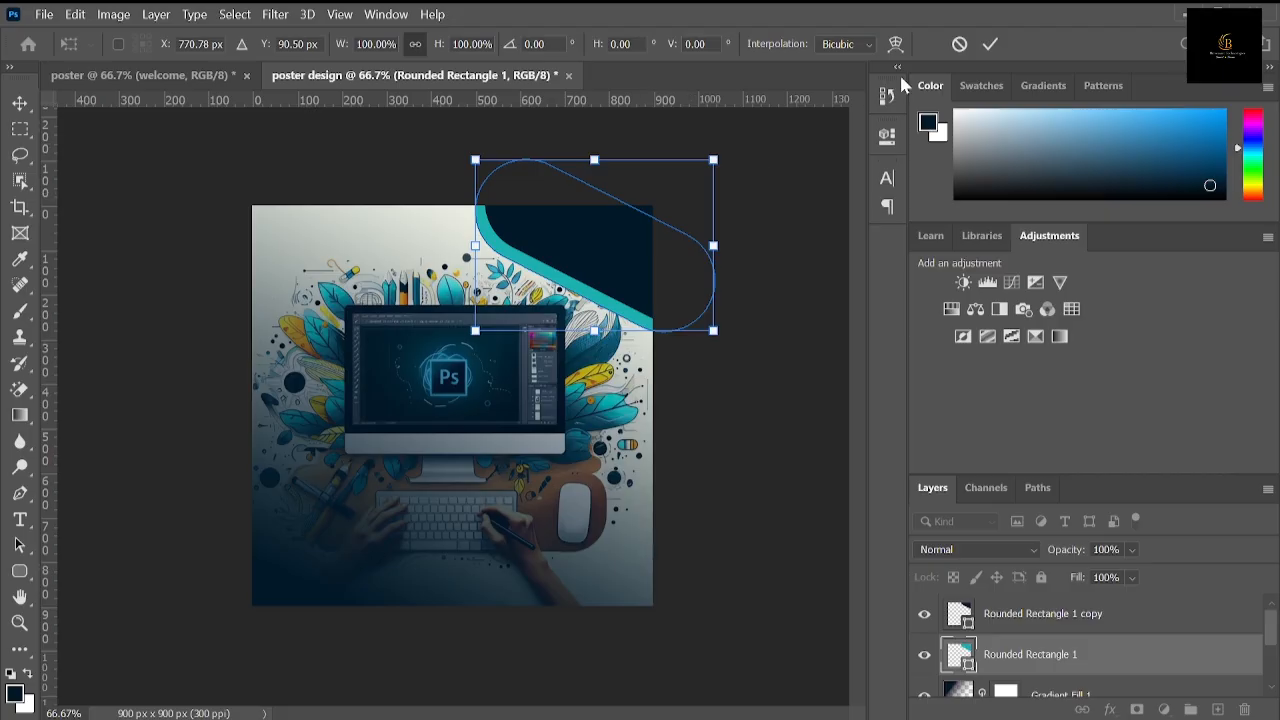
click(990, 44)
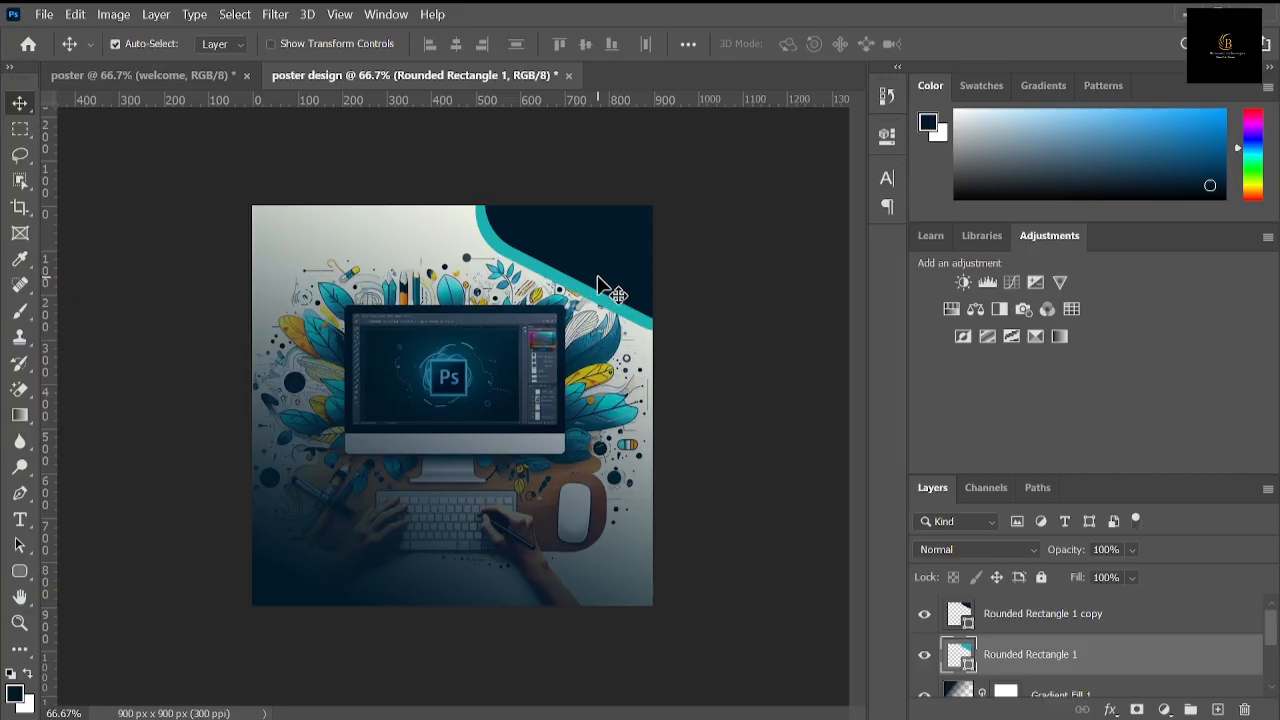
Step: Check the corner colors on the finished reference poster and set the foreground color to yellow f8df0d
click(204, 80)
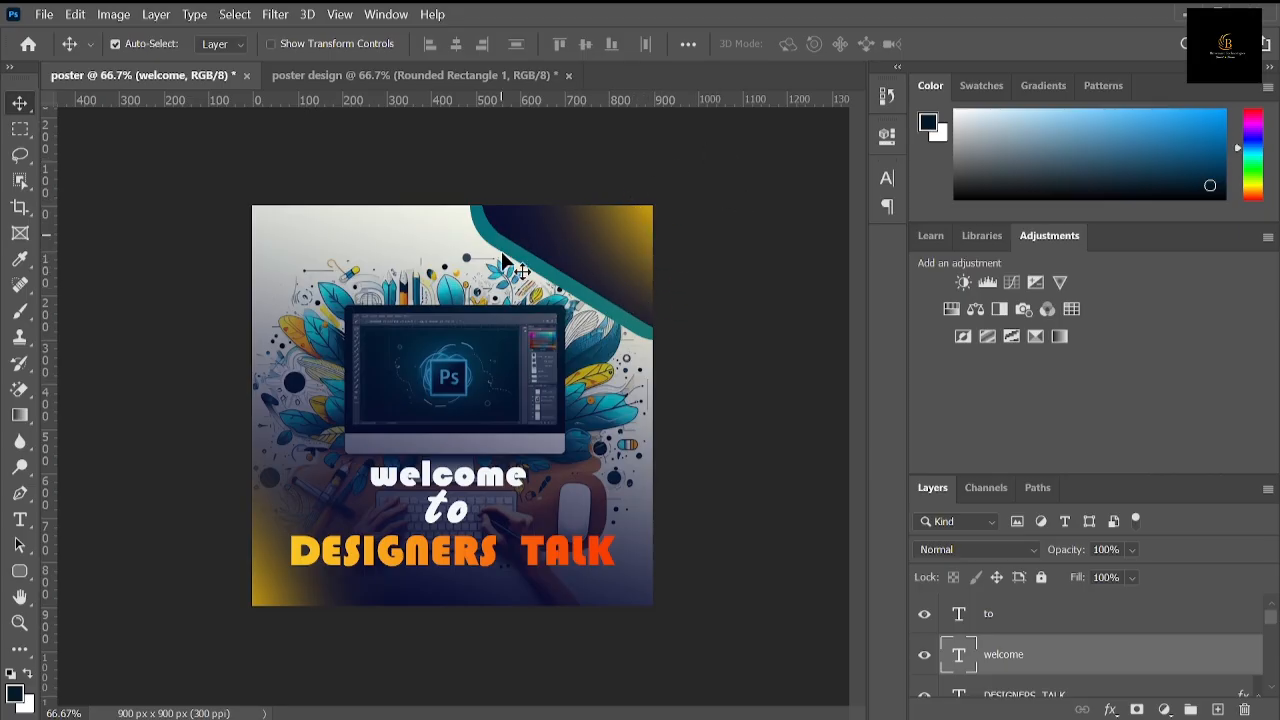
click(433, 80)
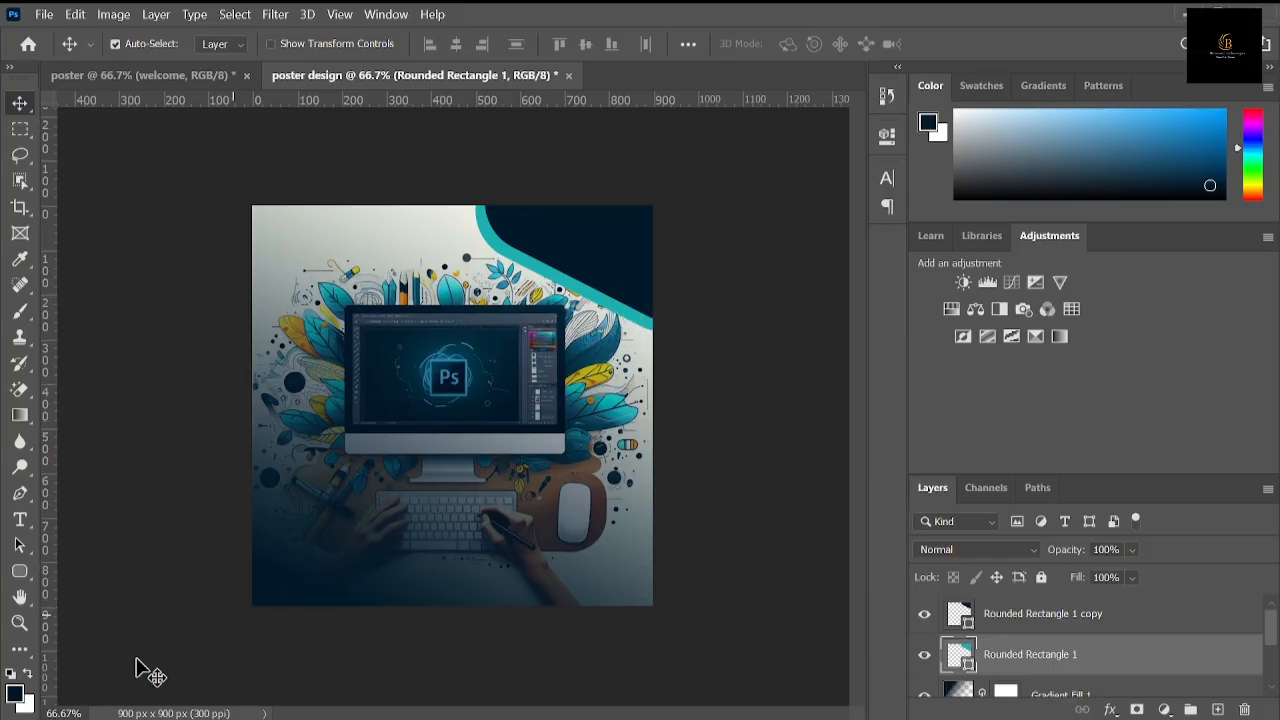
click(15, 694)
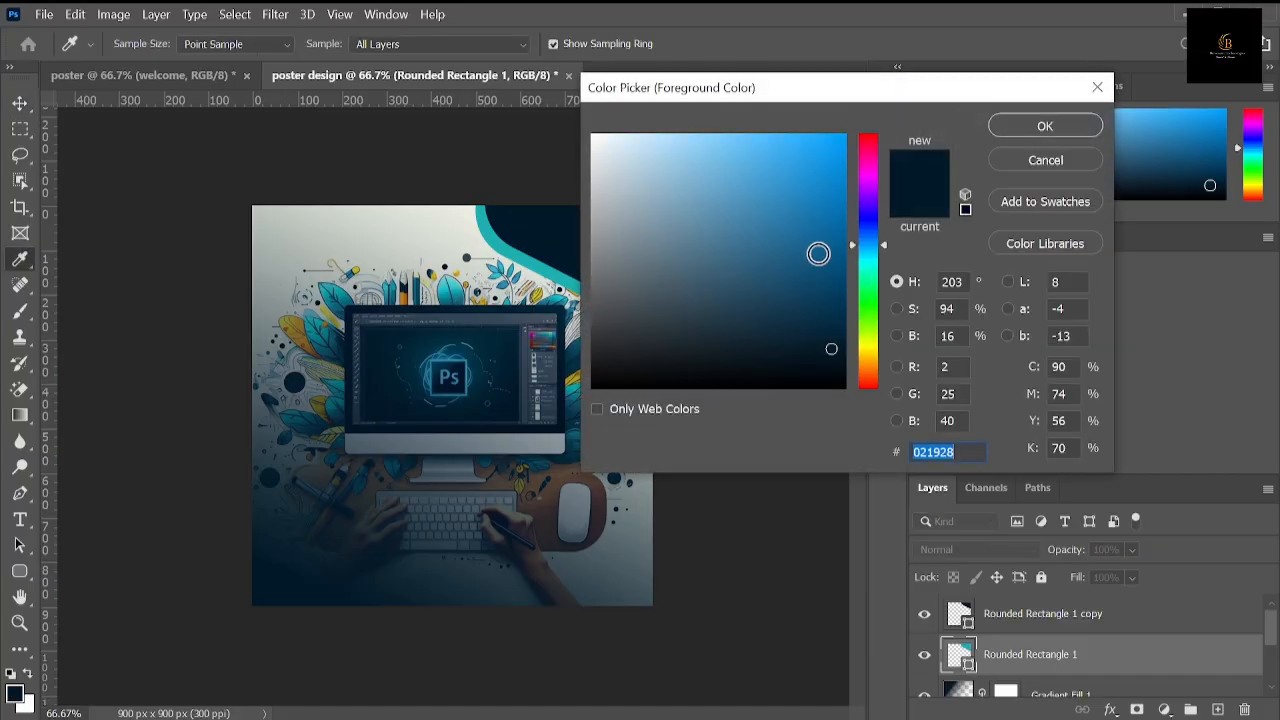
click(880, 349)
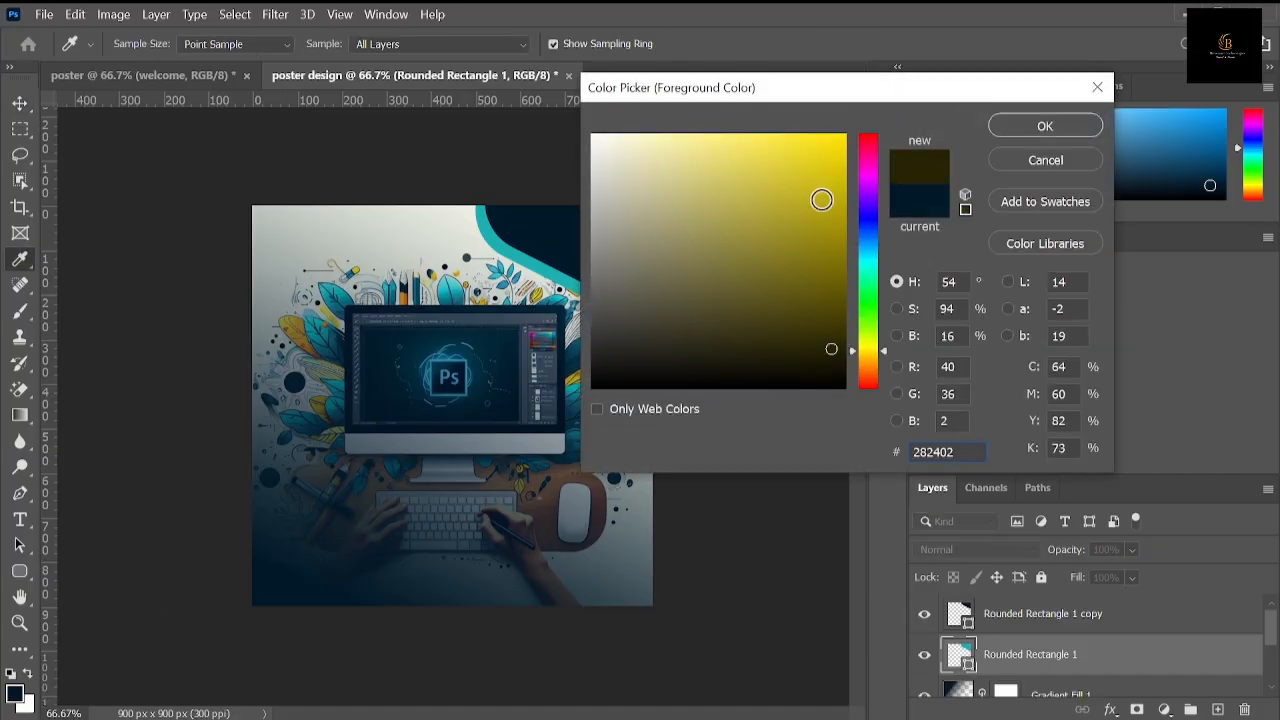
click(833, 140)
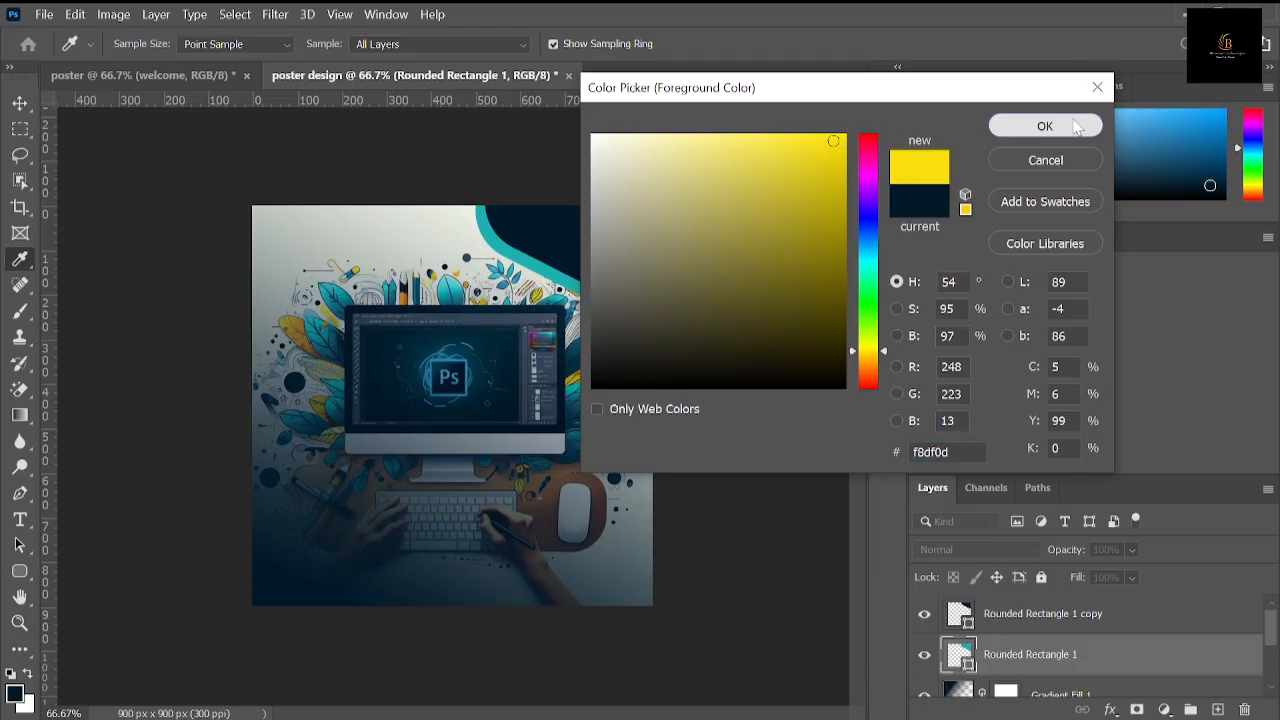
click(1040, 126)
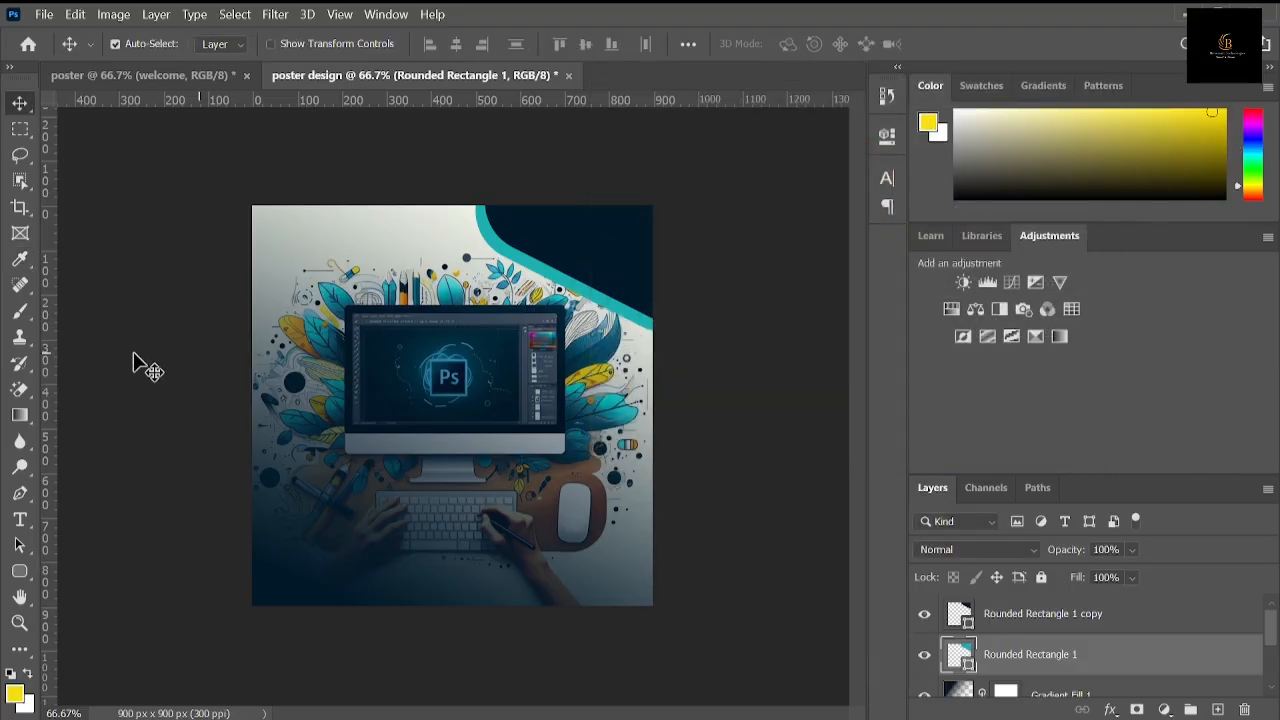
Step: Activate the Brush tool and add a new empty layer above the navy rounded rectangle copy
click(34, 312)
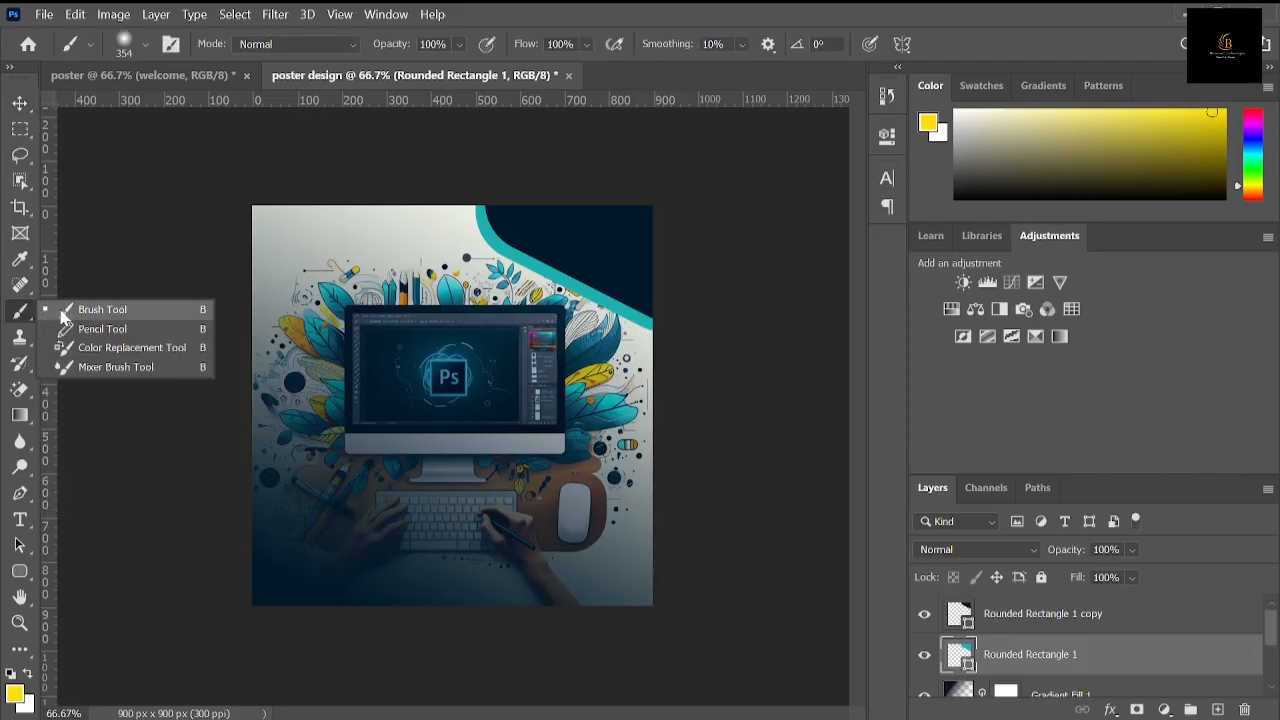
click(85, 313)
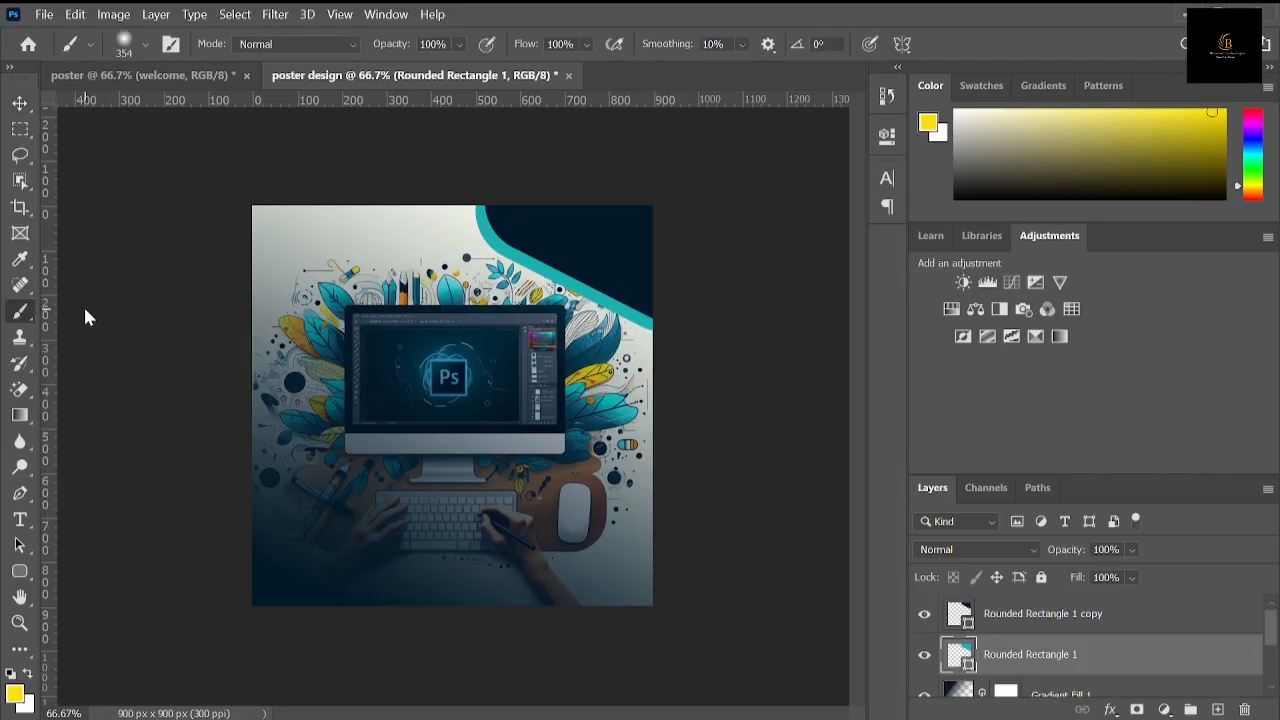
click(1040, 620)
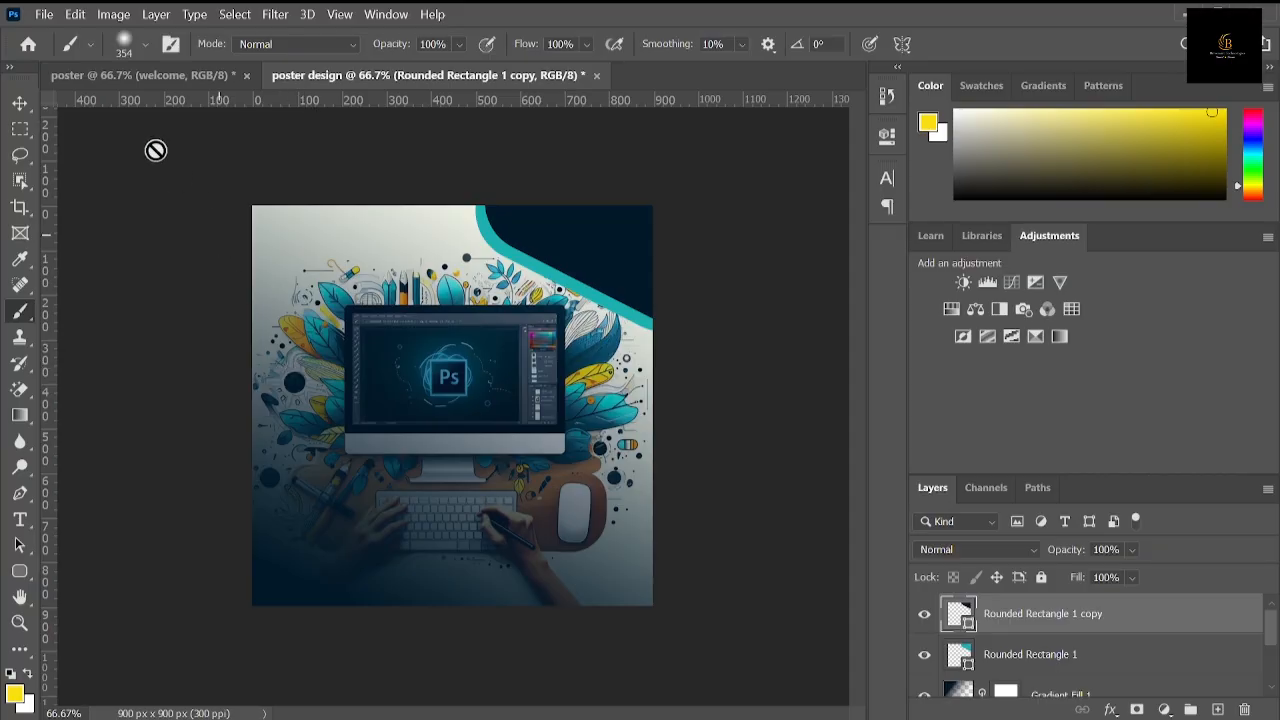
click(157, 15)
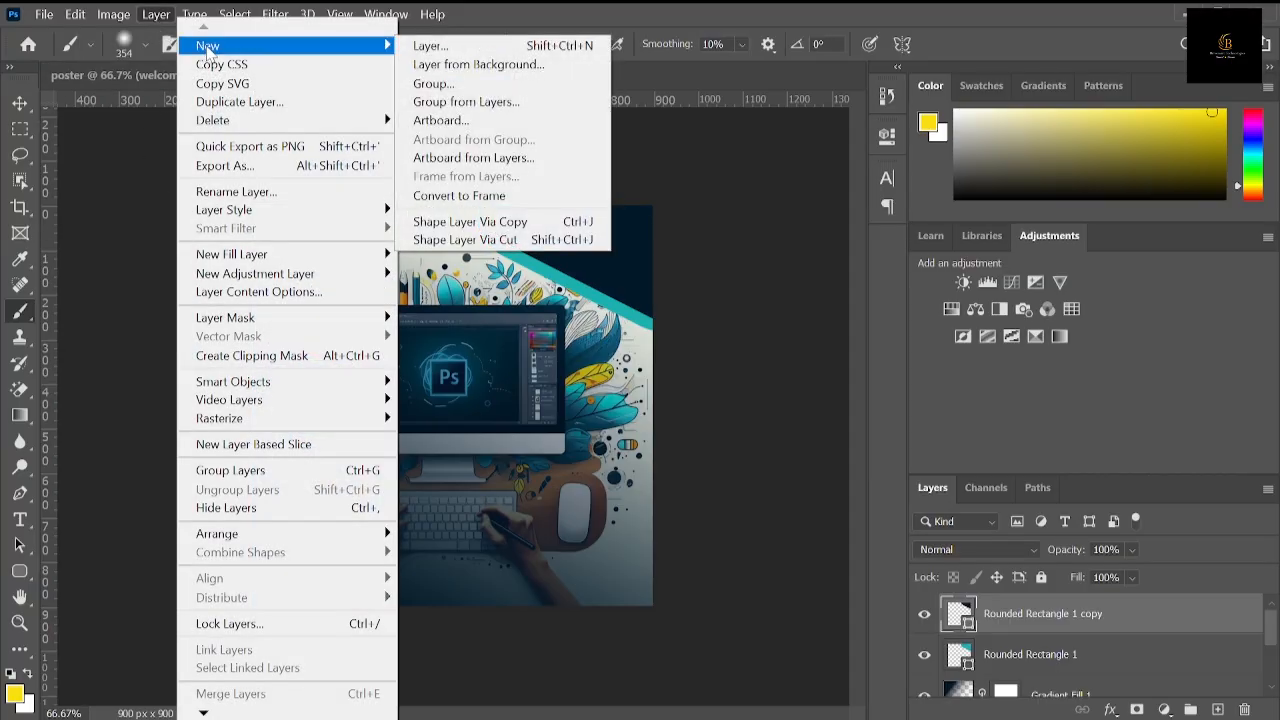
mouse_move(250, 48)
click(410, 47)
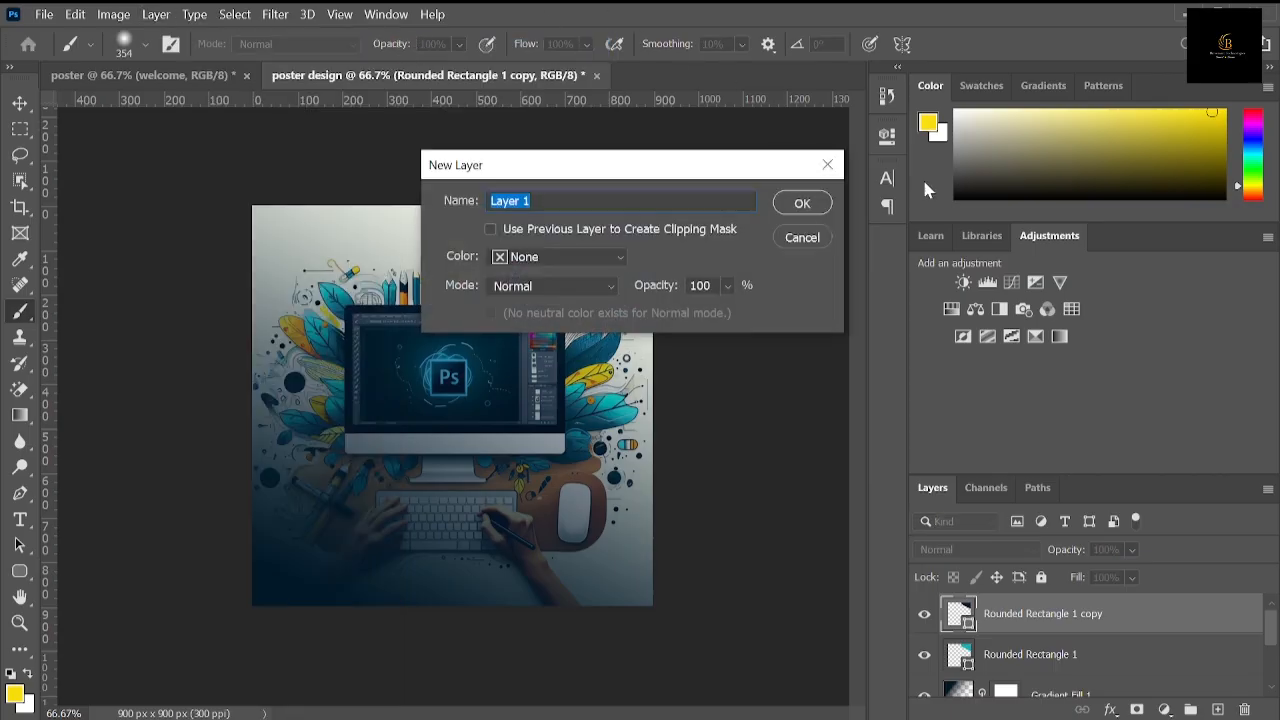
click(816, 202)
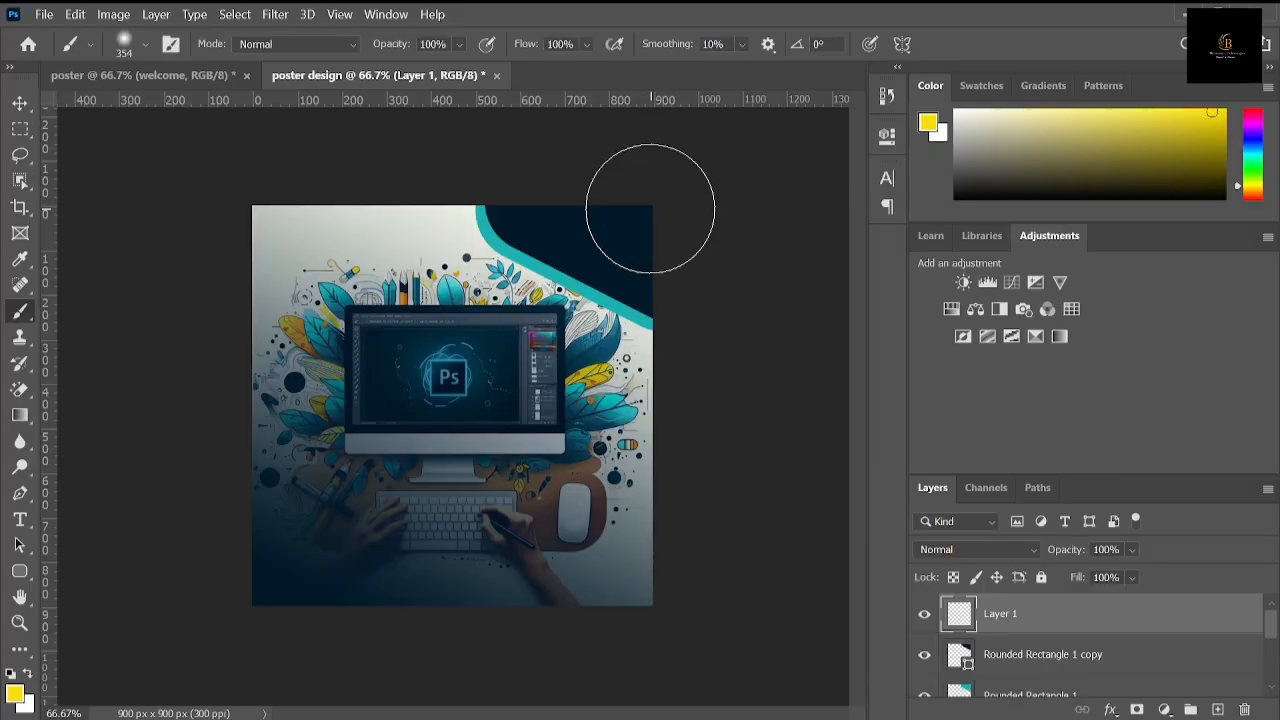
Step: Paint a yellow glow over the navy shape at the poster's top-right corner with the soft 354 px brush
click(650, 208)
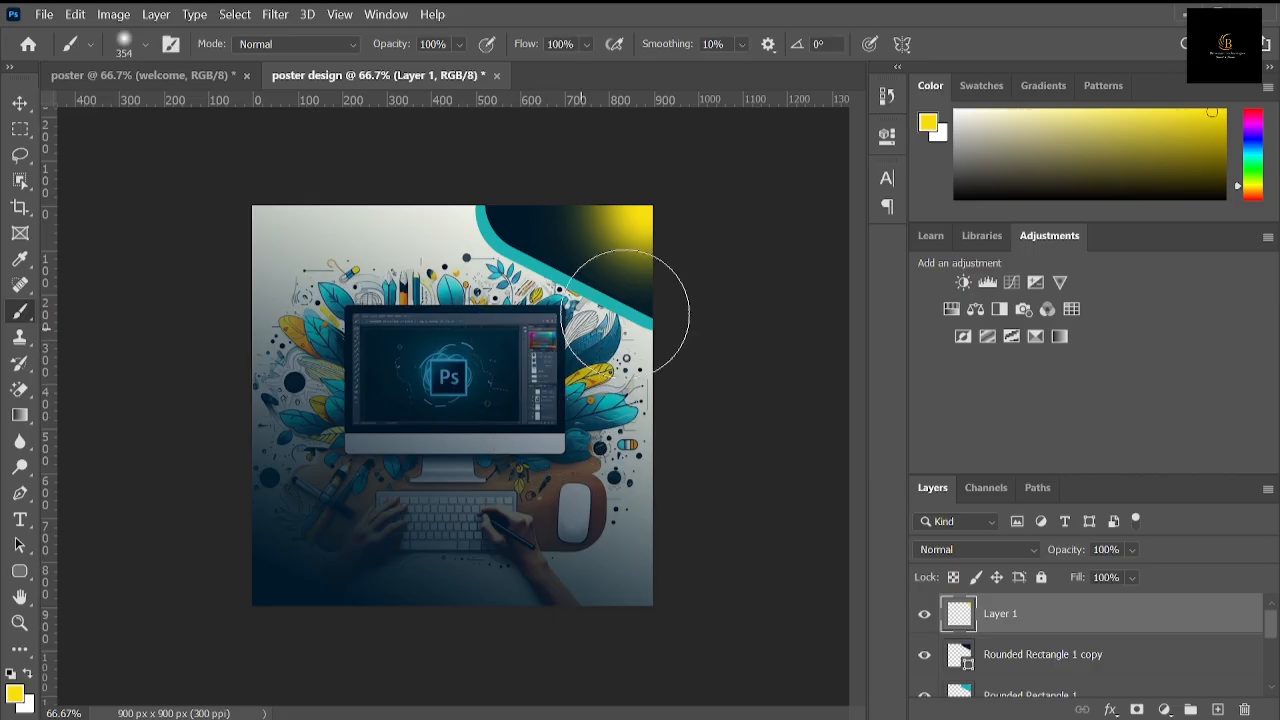
click(620, 186)
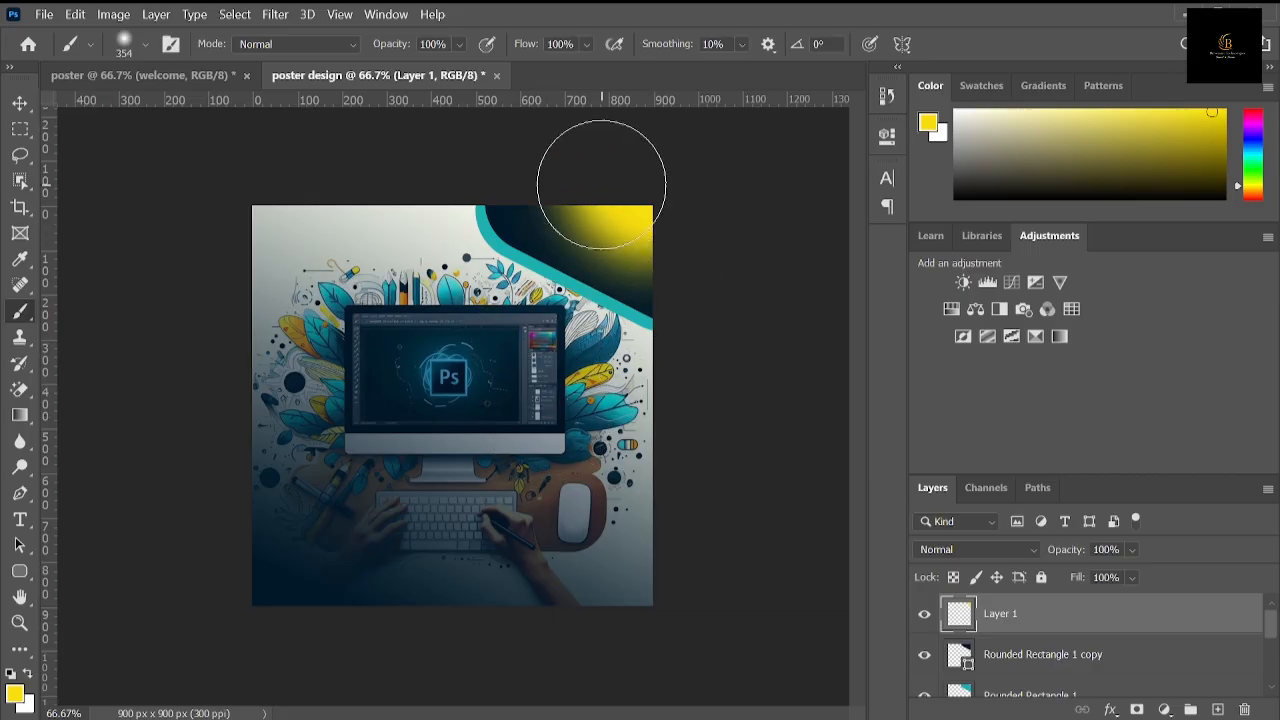
click(598, 184)
click(674, 209)
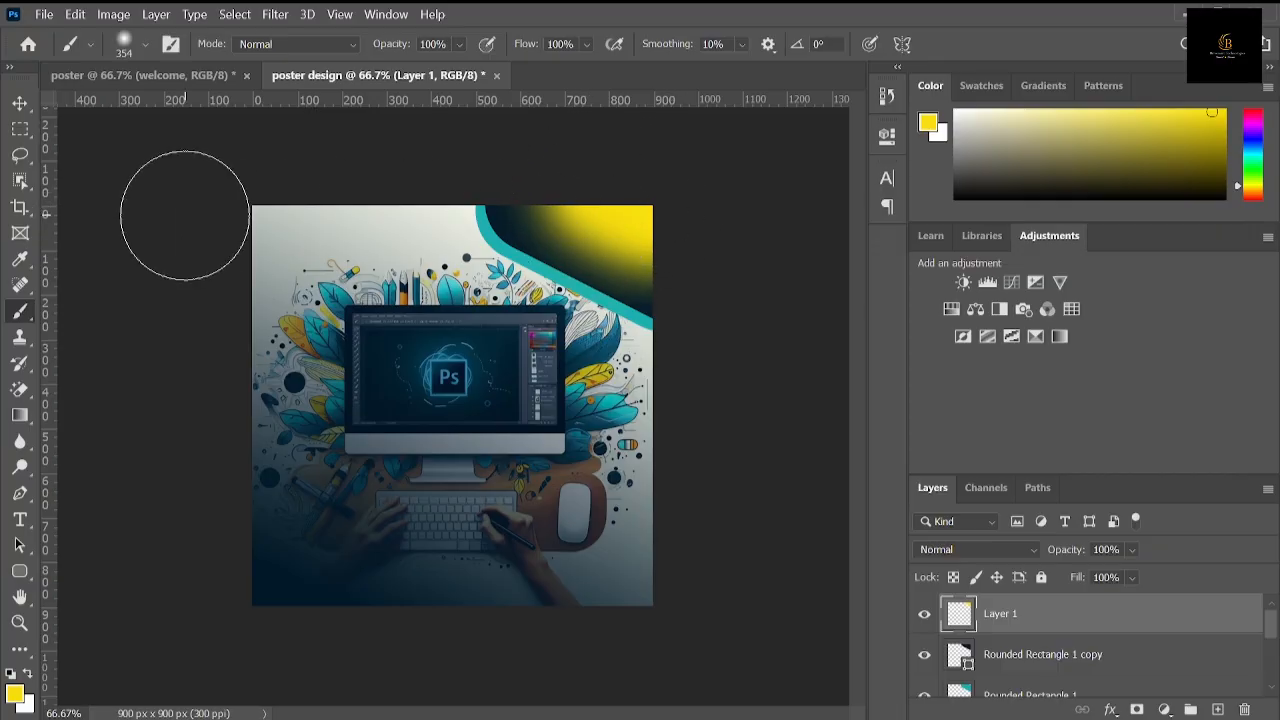
click(25, 100)
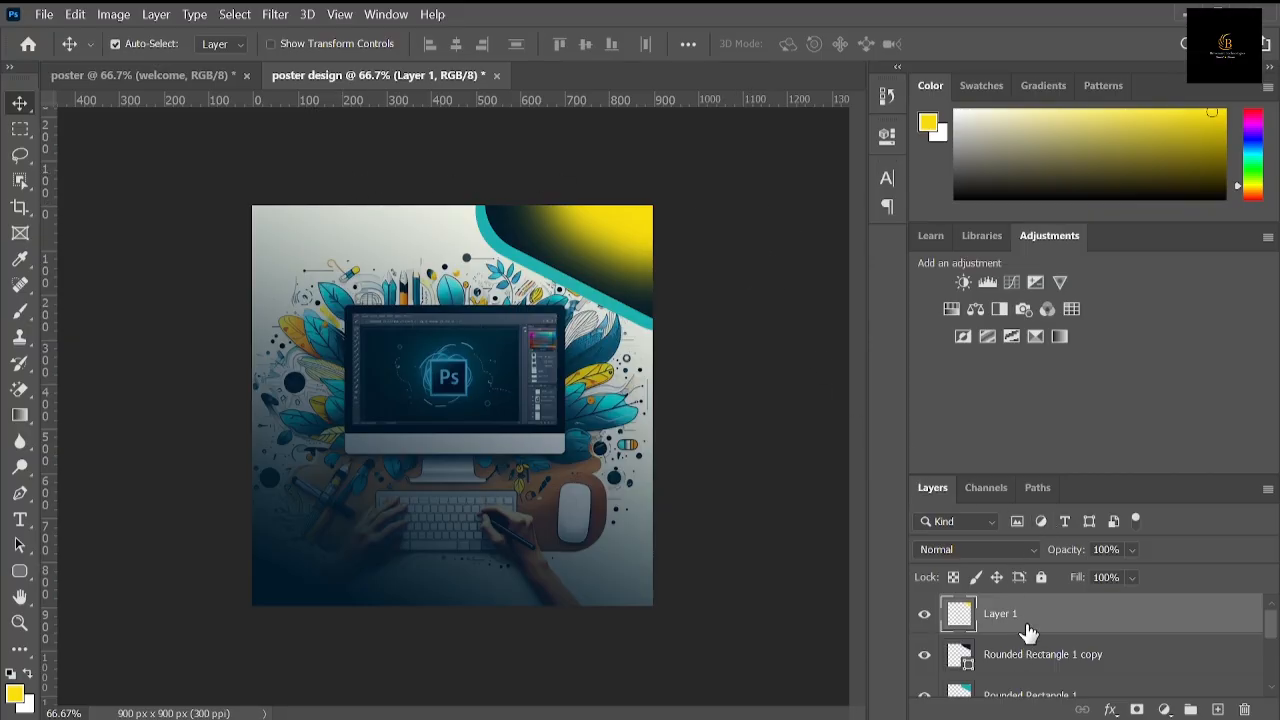
Step: Compare the glow with the finished reference poster and duplicate the yellow glow layer within the poster design document
click(180, 72)
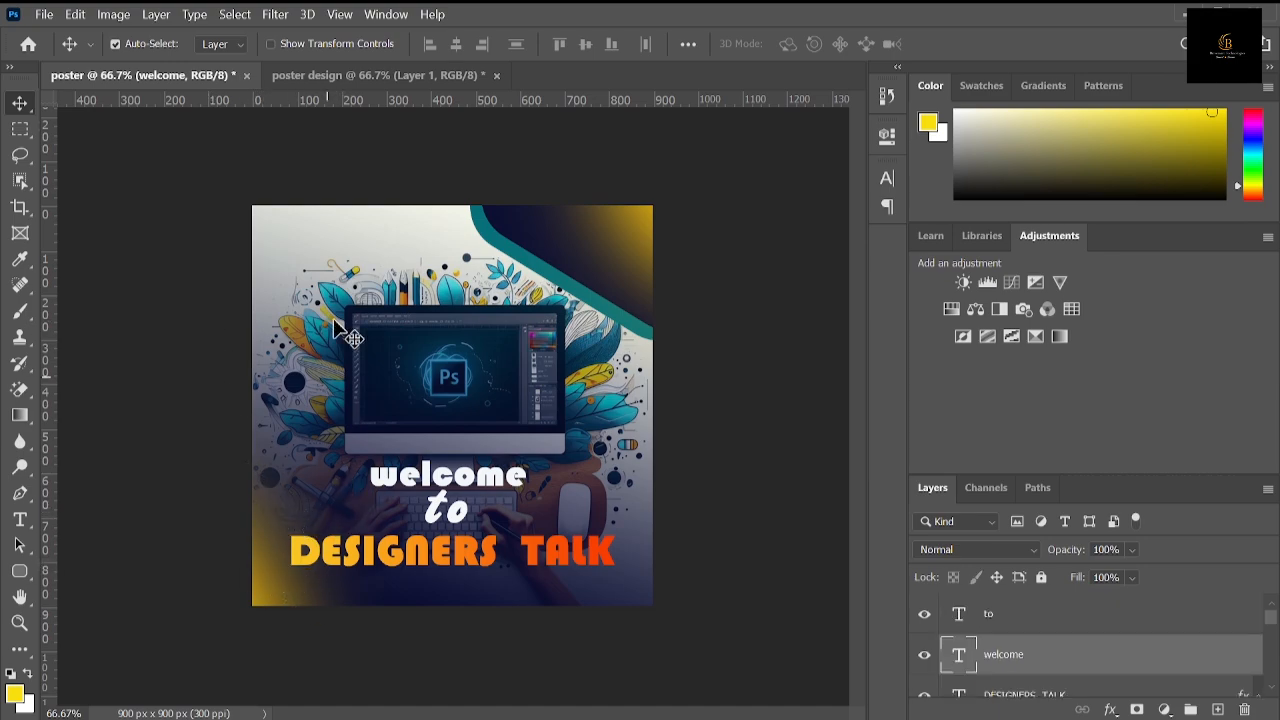
click(407, 72)
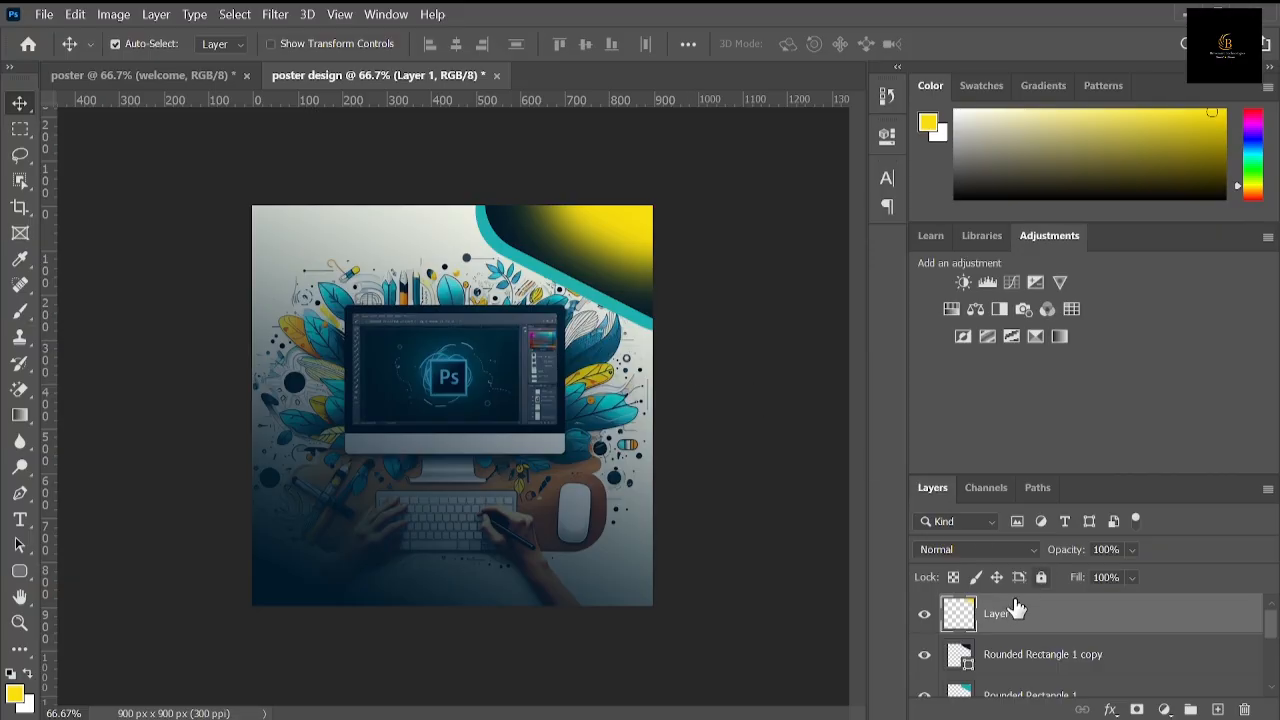
right_click(1012, 614)
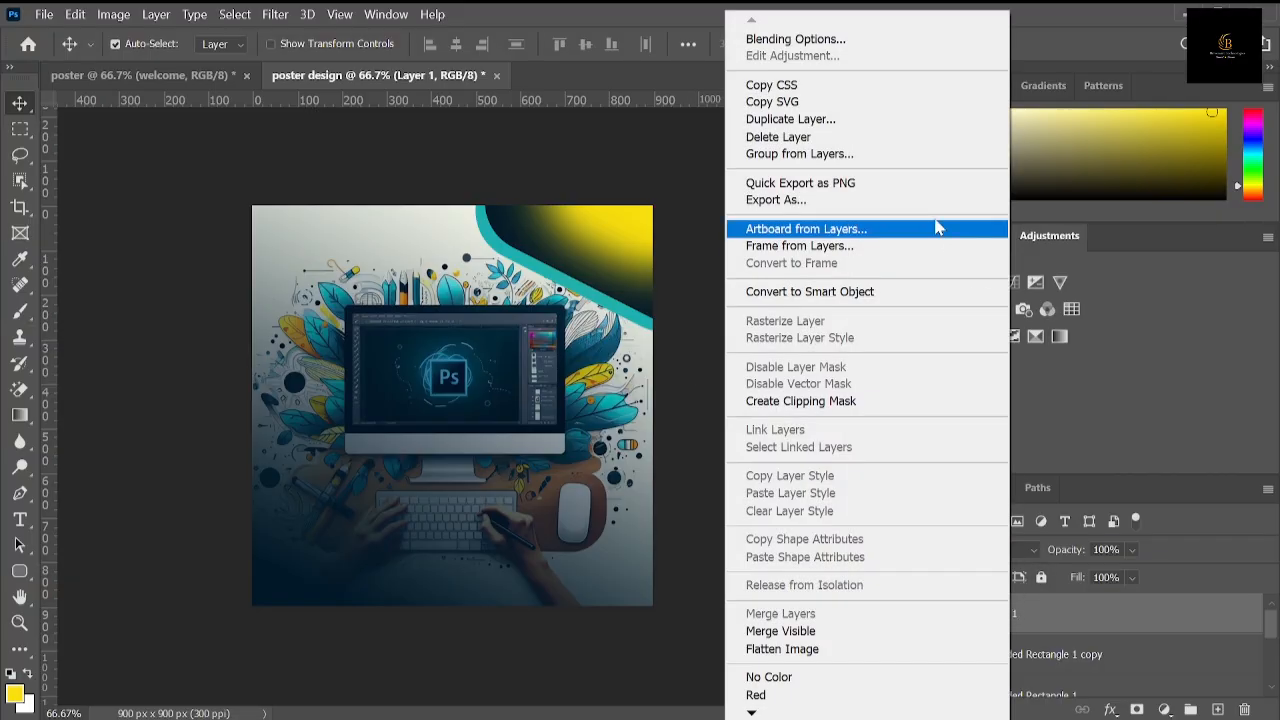
click(908, 128)
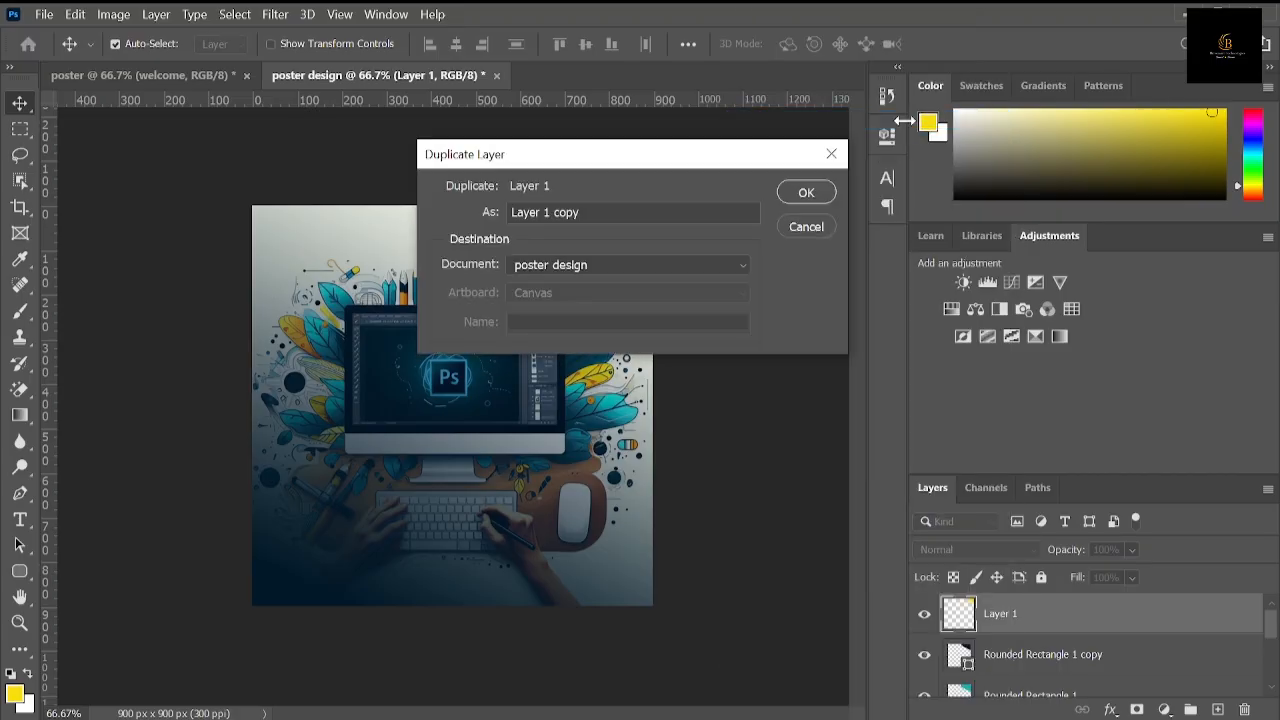
click(808, 193)
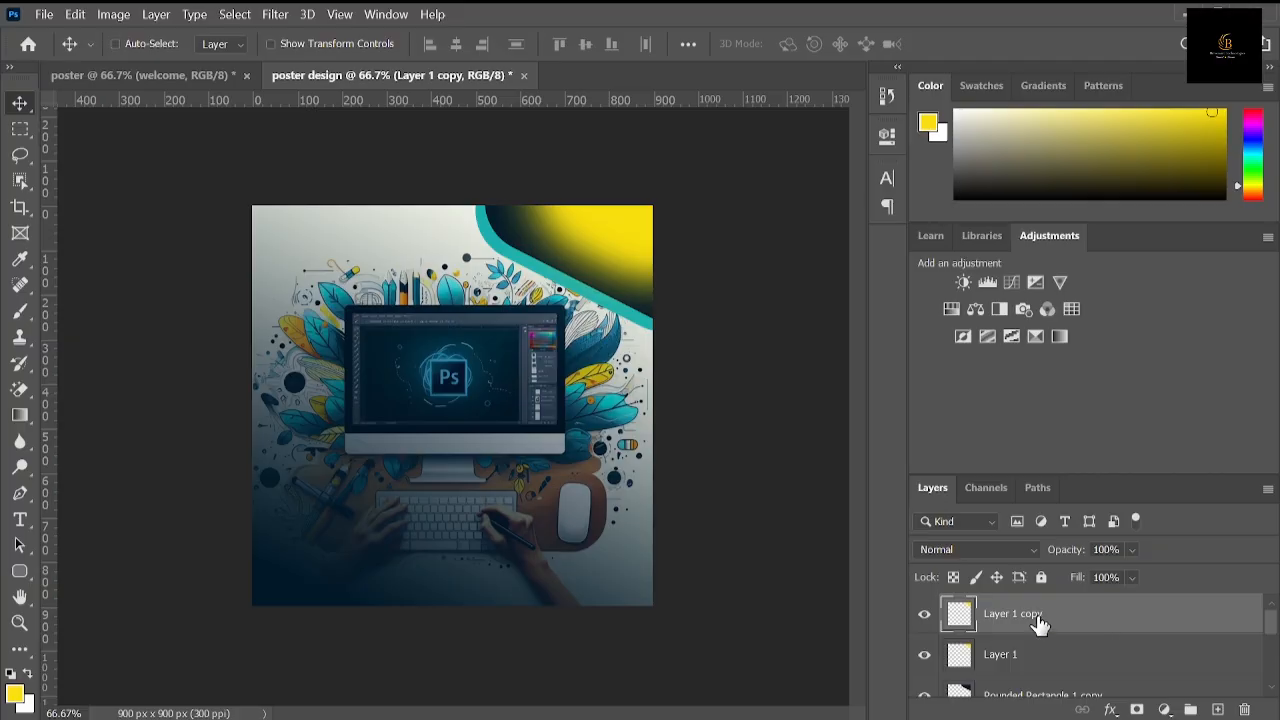
Step: Move the duplicated yellow glow to the poster's bottom-left corner and flip it horizontally
key(ctrl+t)
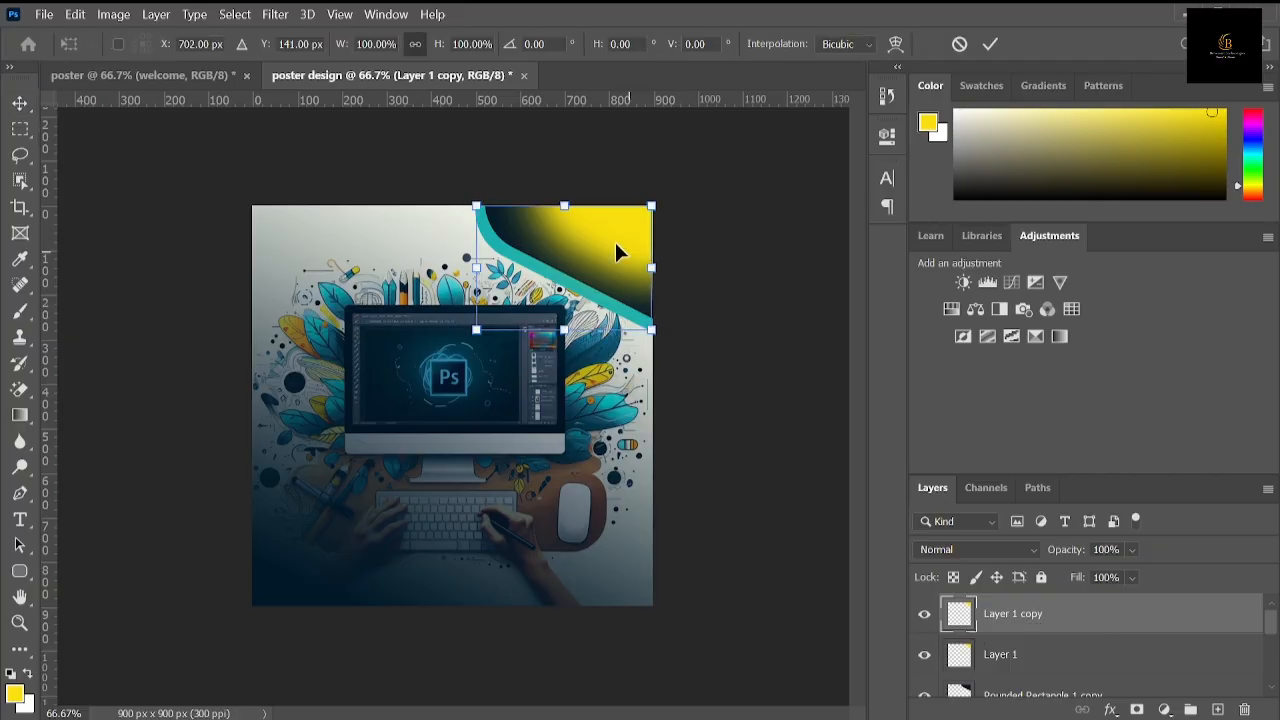
drag(593, 243, 339, 553)
drag(449, 517, 388, 446)
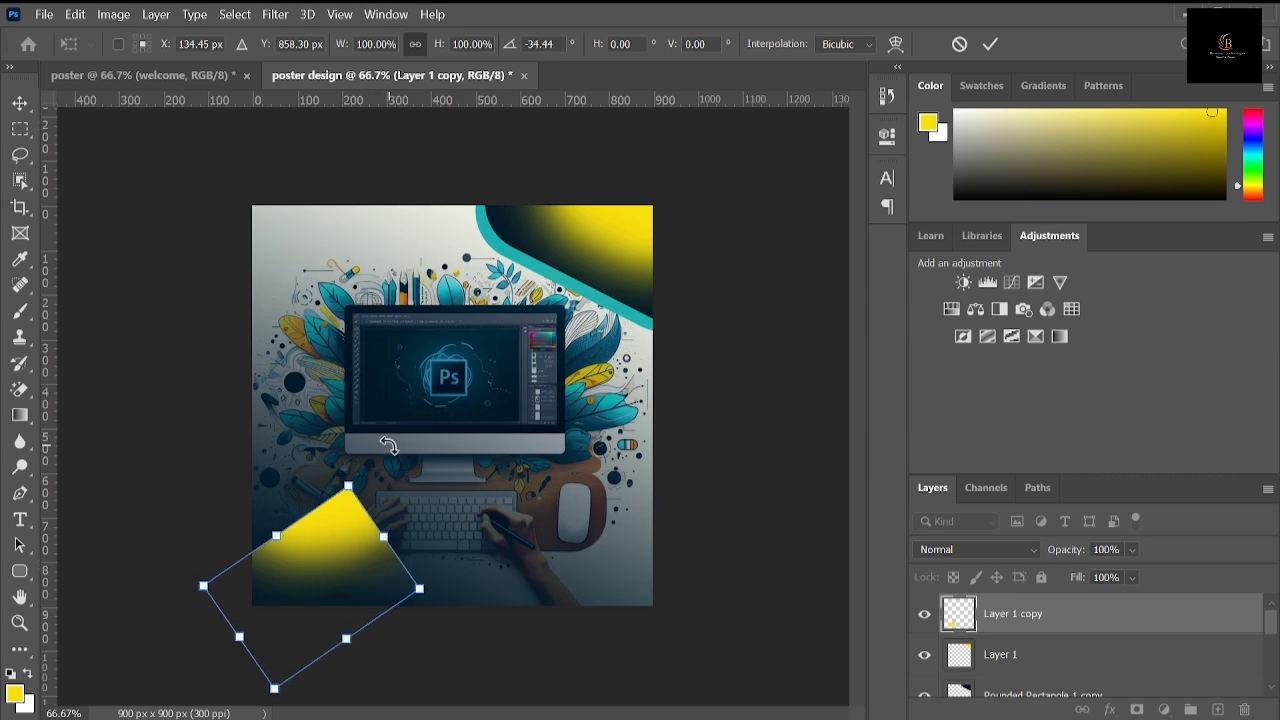
key(ctrl+z)
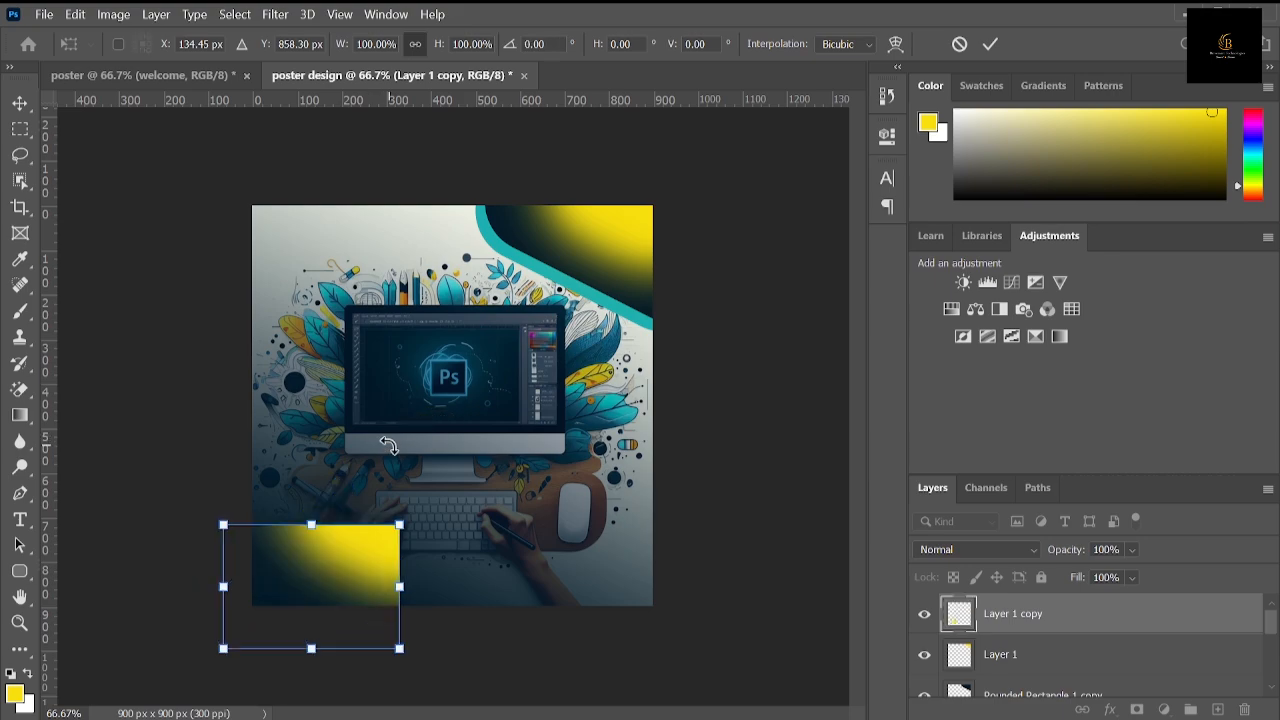
right_click(336, 570)
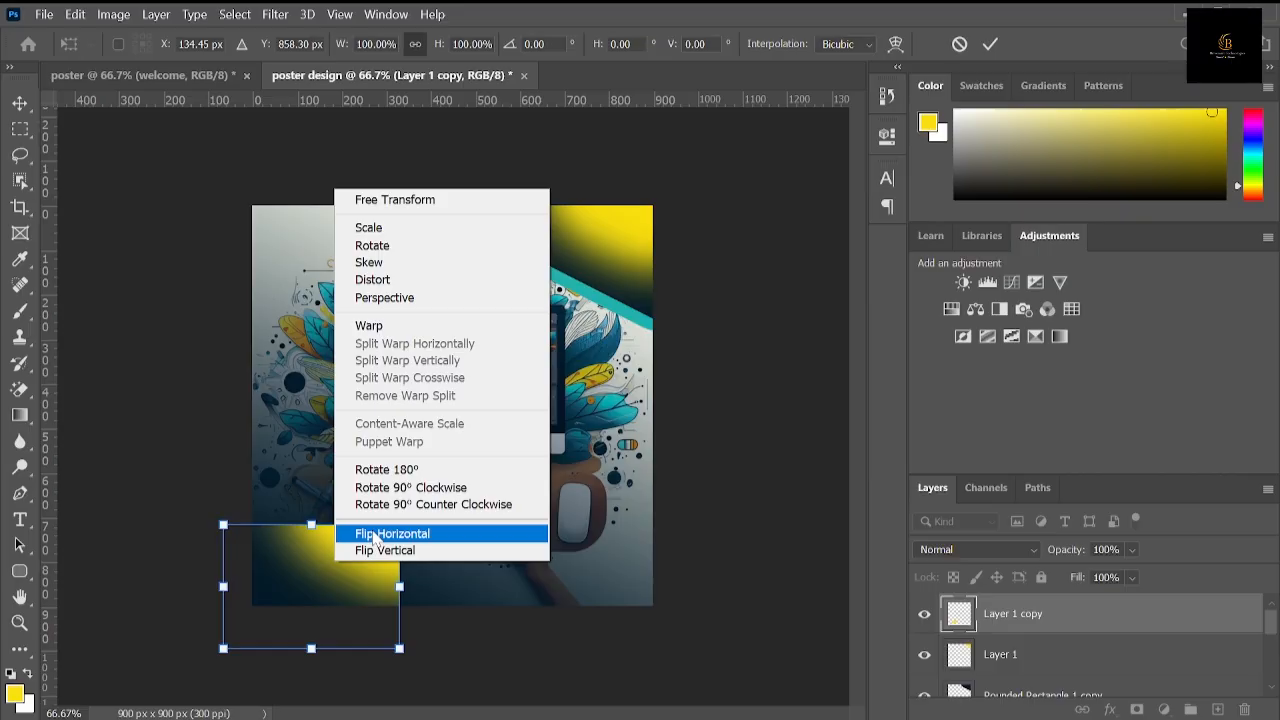
click(373, 534)
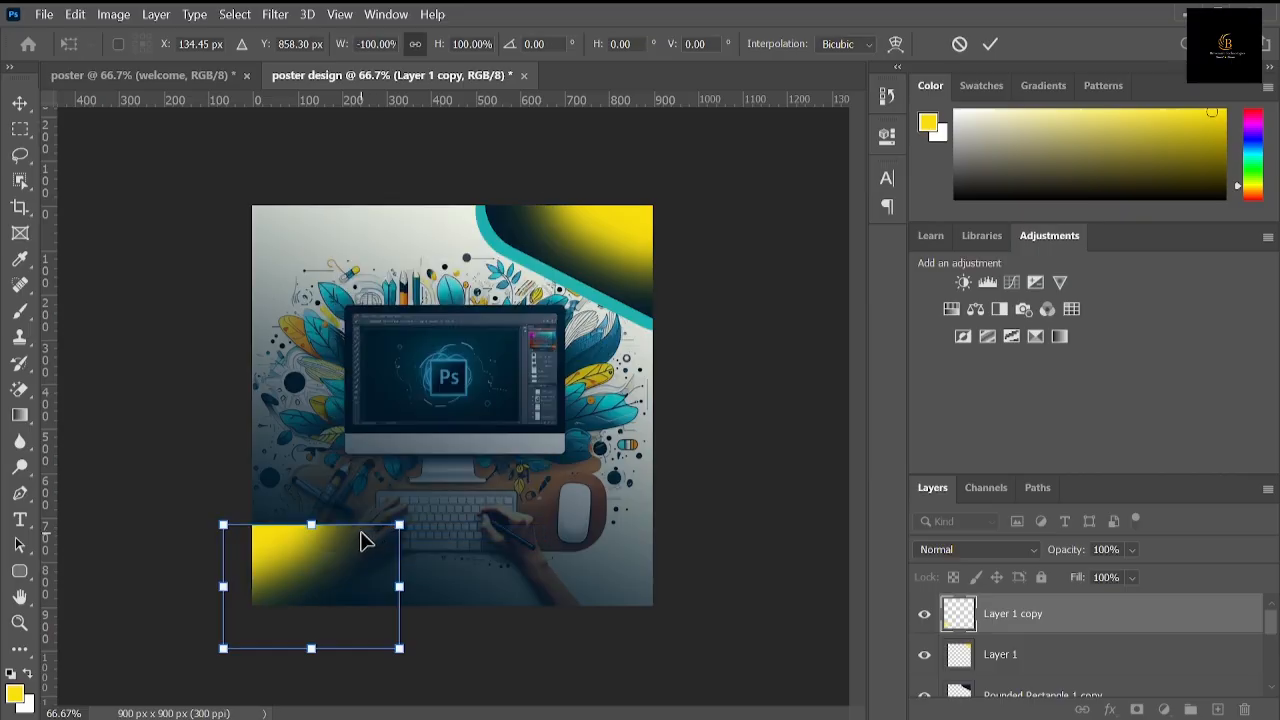
Step: Rotate the flipped glow to about 105.35° and place it along the poster's lower-left edge at about X 83.57, Y 722.03 px
drag(446, 516, 374, 378)
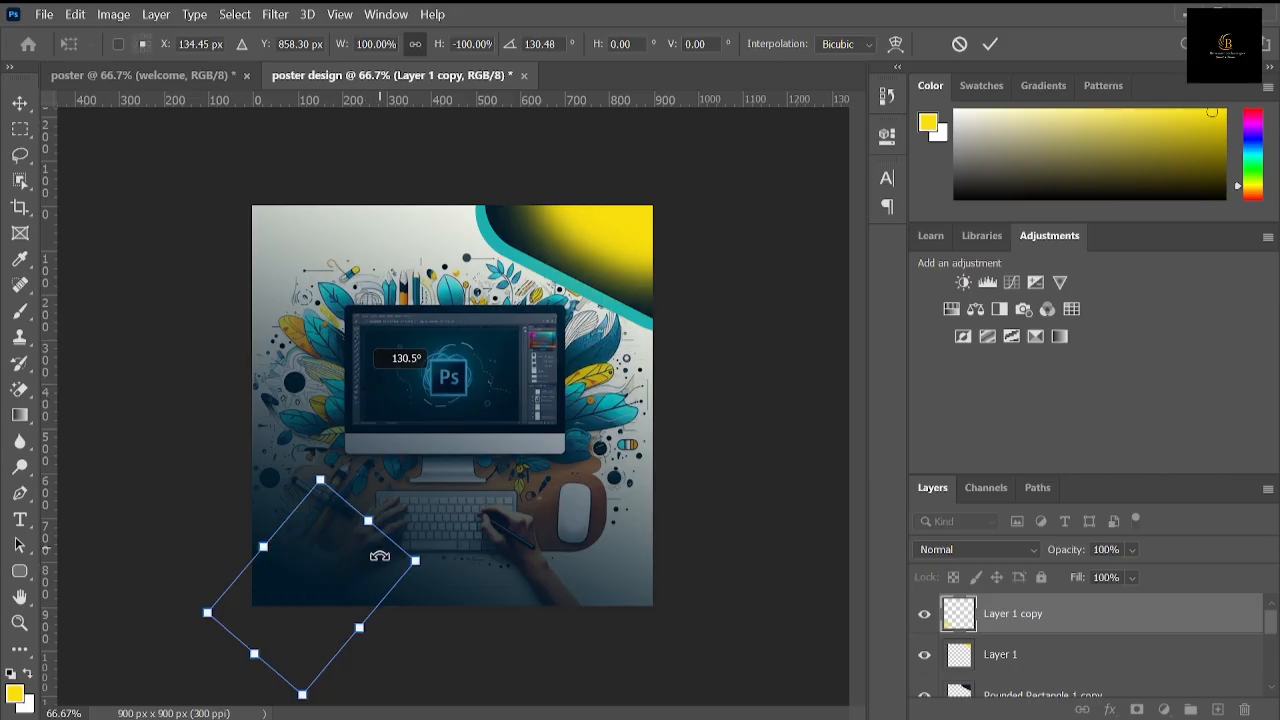
drag(364, 556, 336, 497)
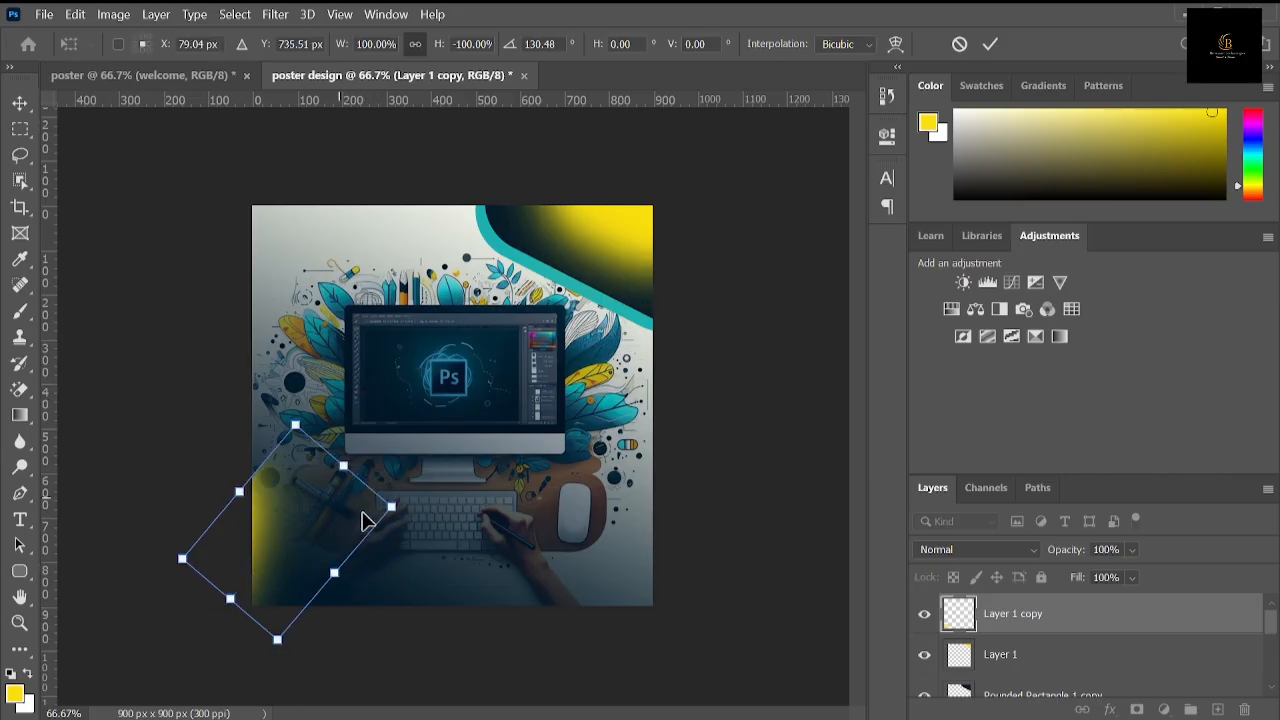
drag(423, 532, 449, 440)
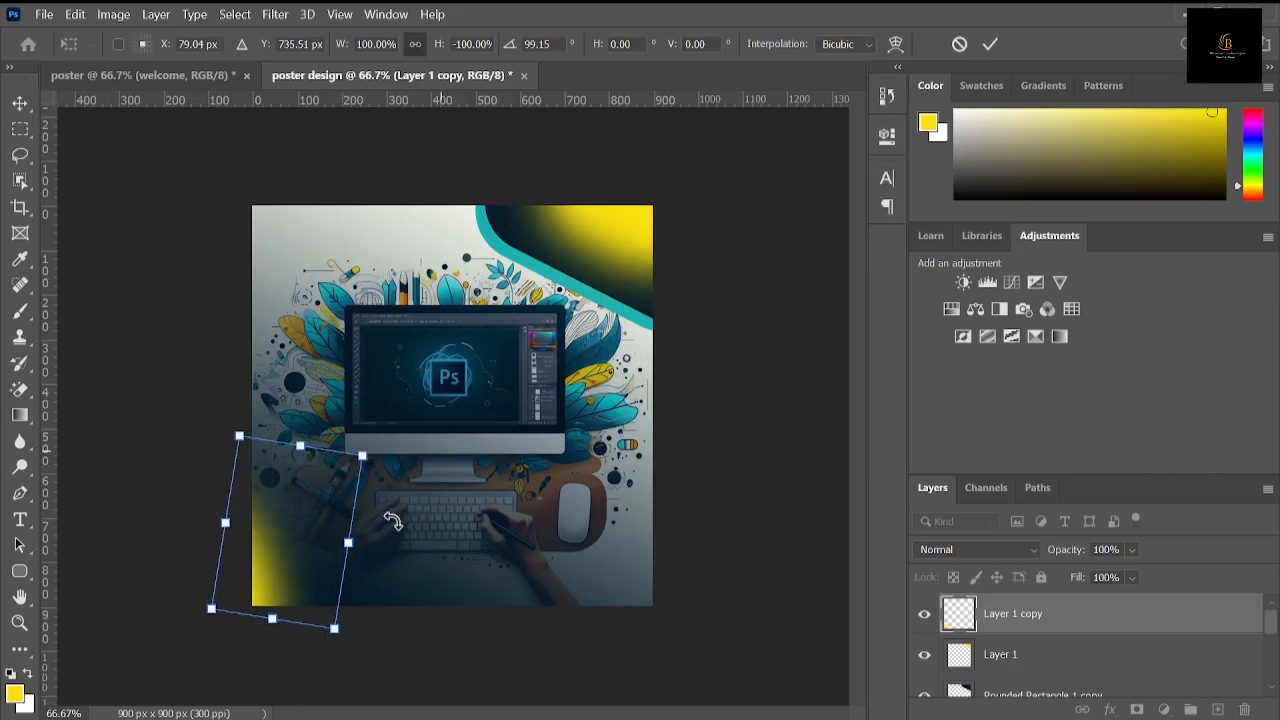
drag(314, 558, 326, 543)
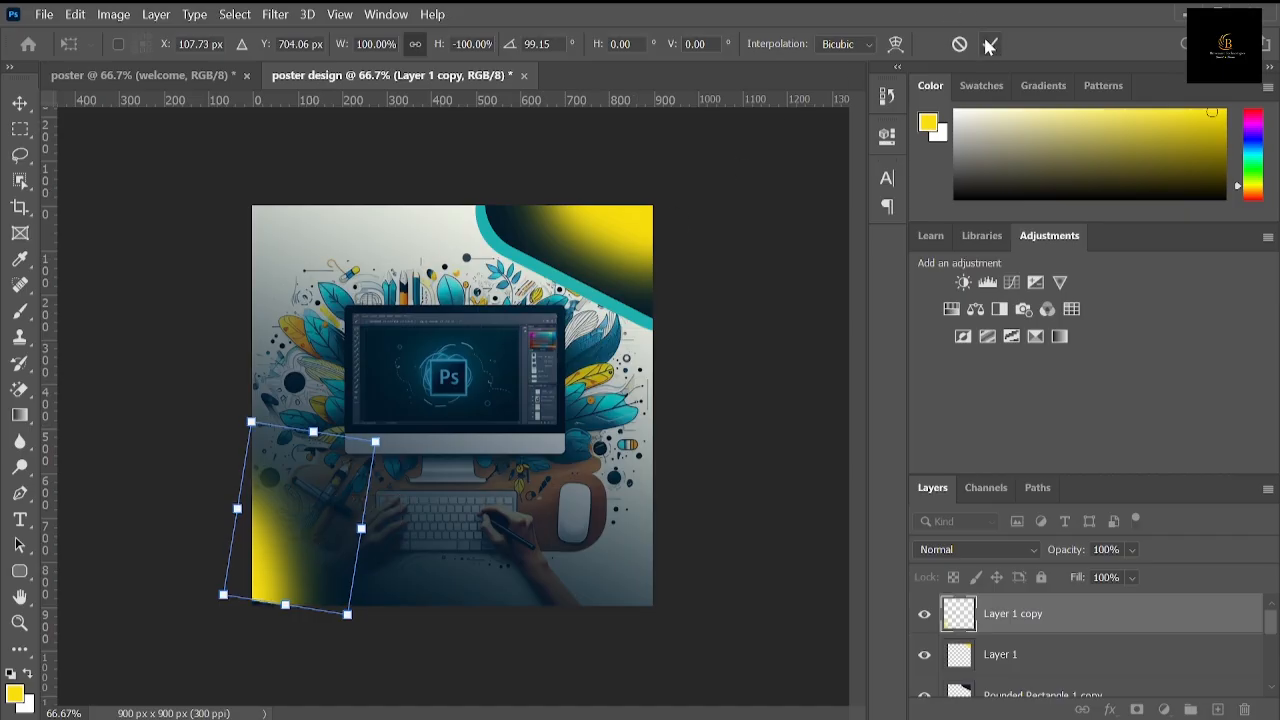
drag(371, 631, 355, 633)
drag(300, 600, 290, 597)
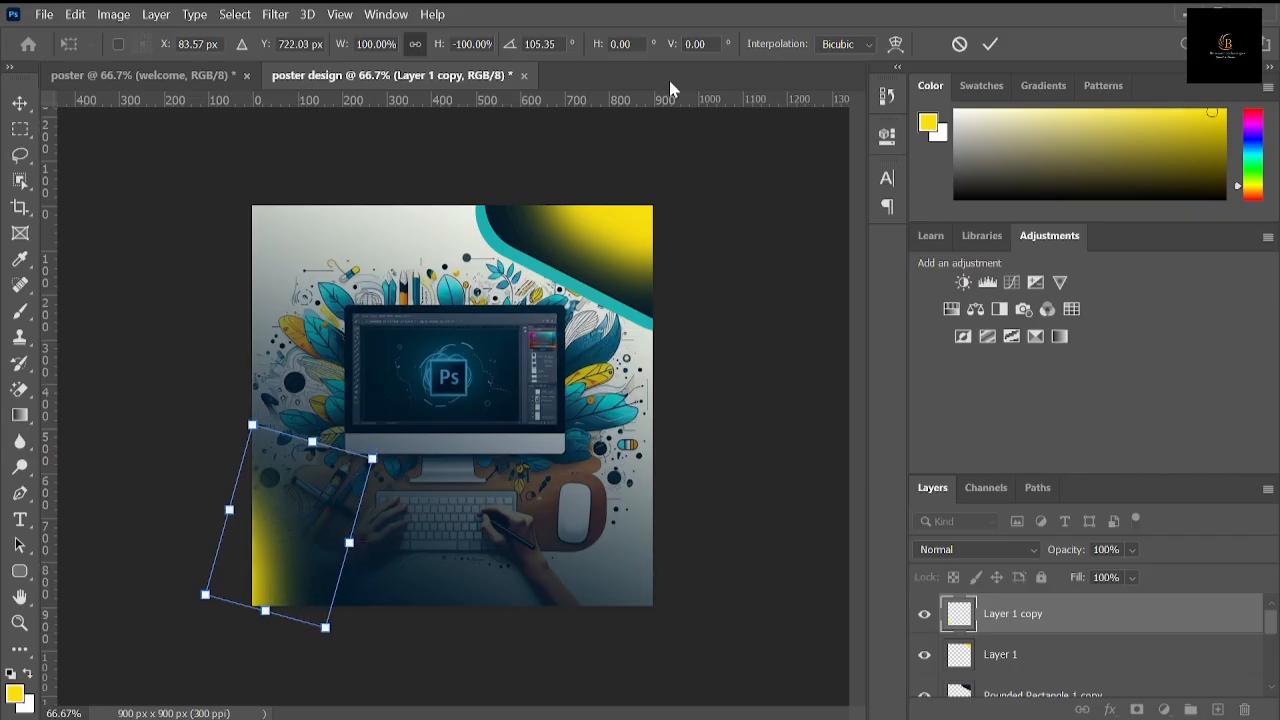
click(990, 44)
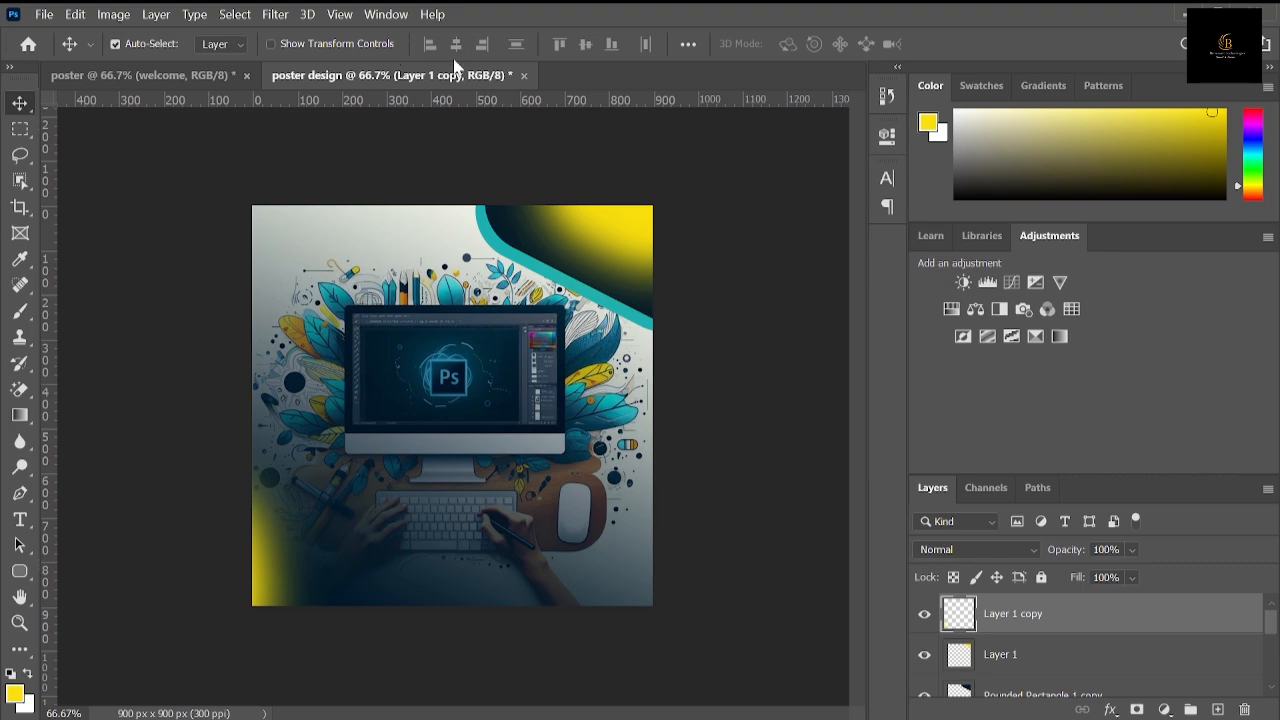
Step: Check the reference poster's text and add a yellow "welcome" in 20 pt Bauhaus 93 just below the monitor
click(130, 77)
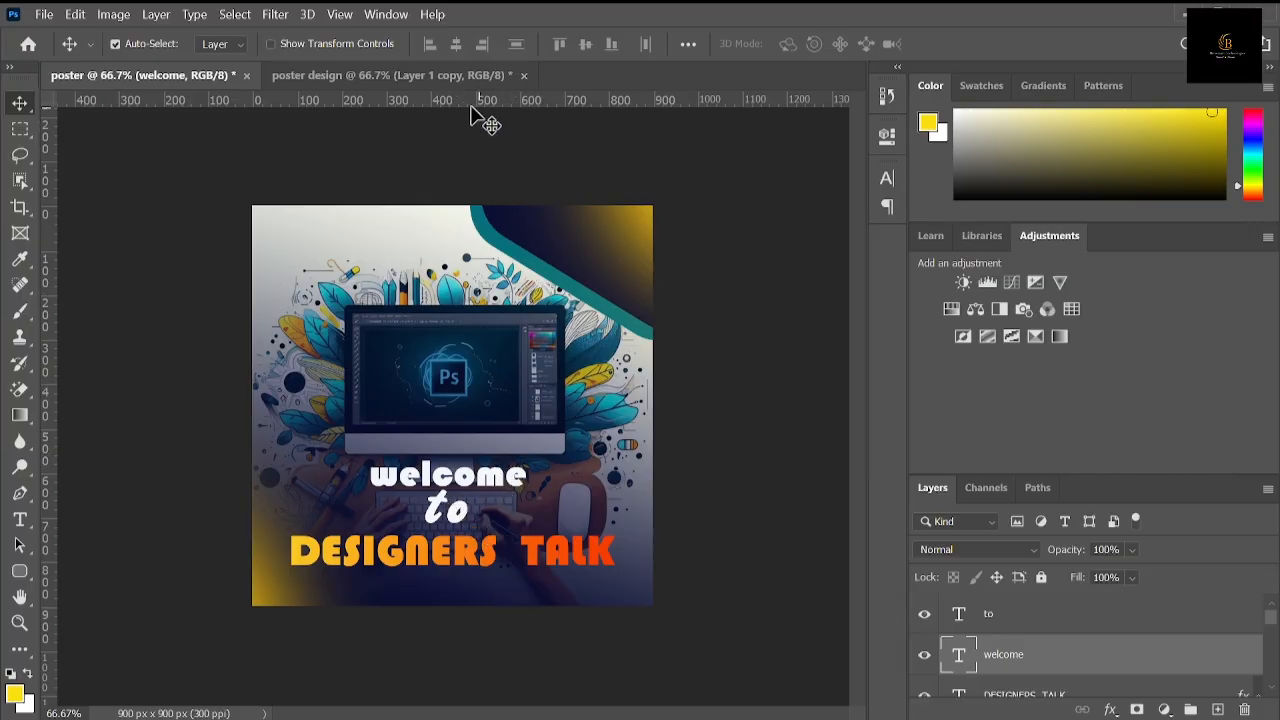
click(446, 78)
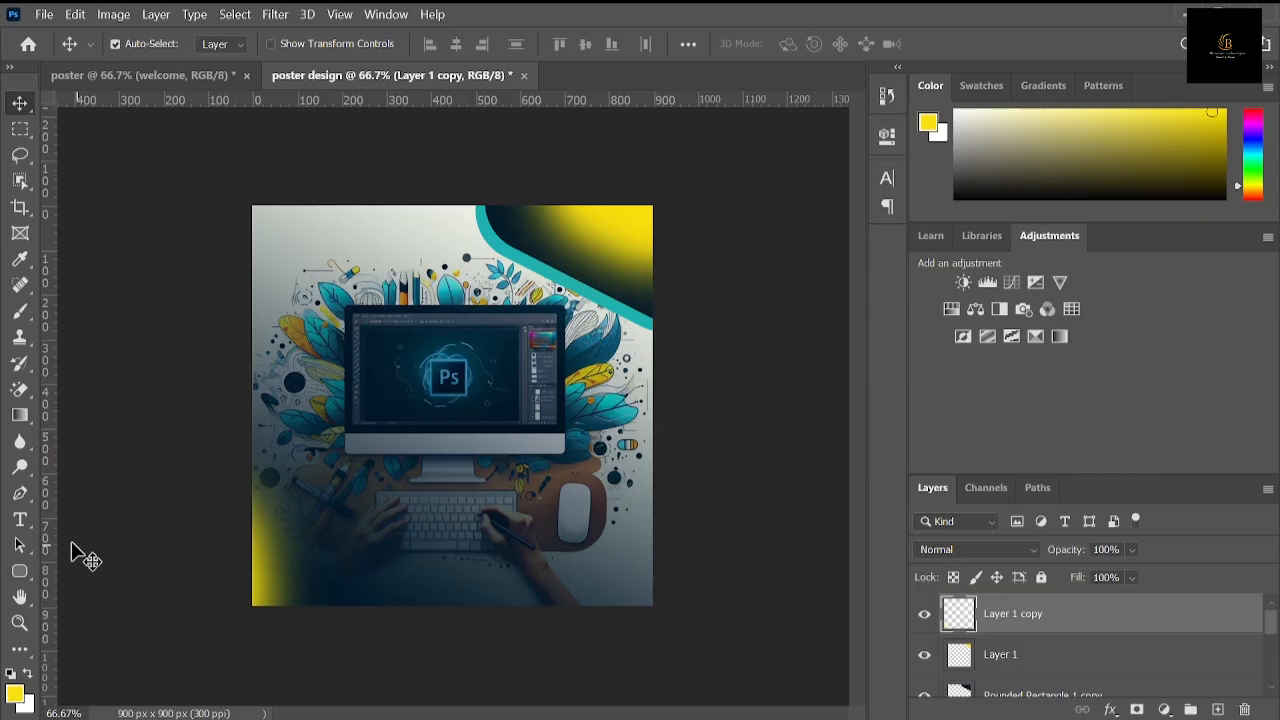
click(35, 520)
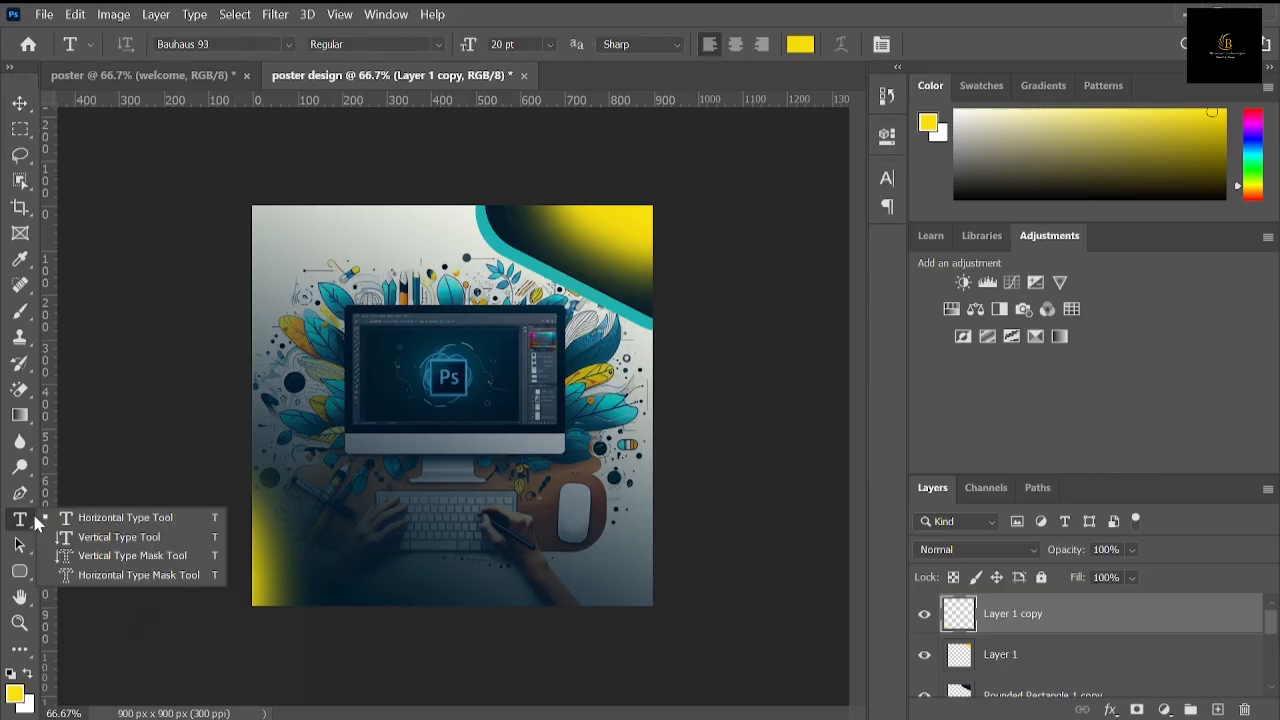
click(110, 518)
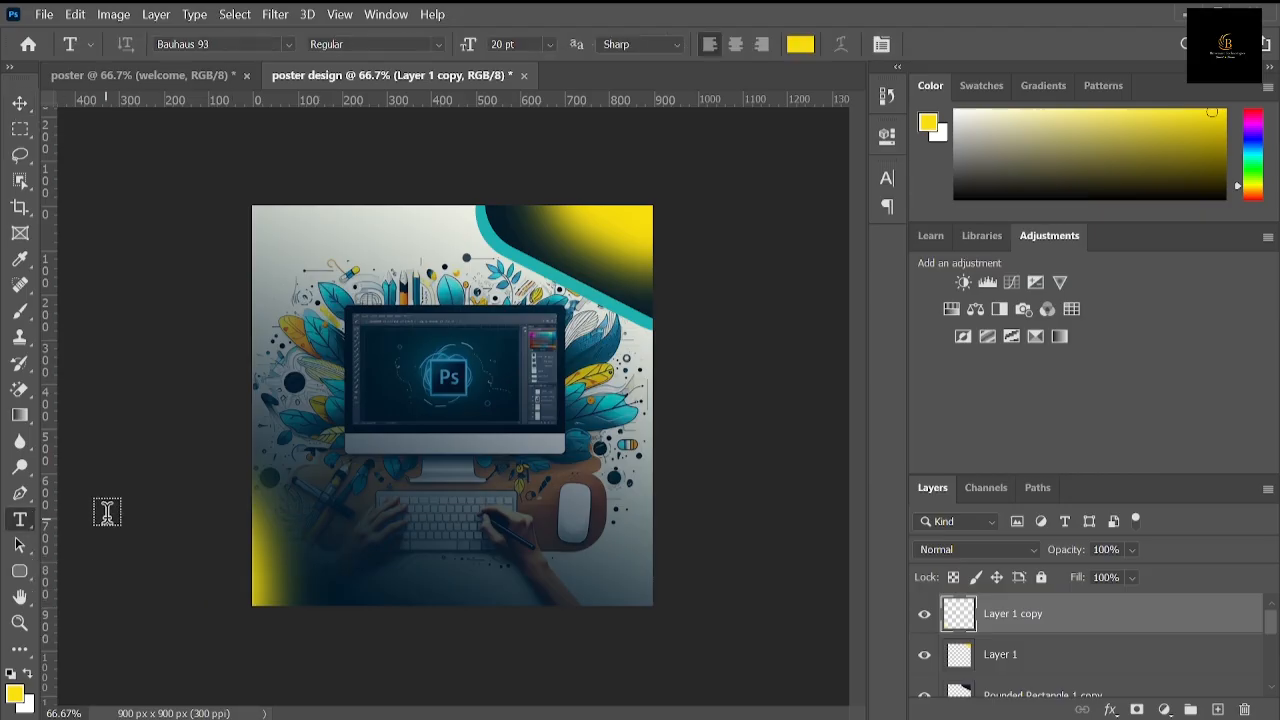
click(350, 537)
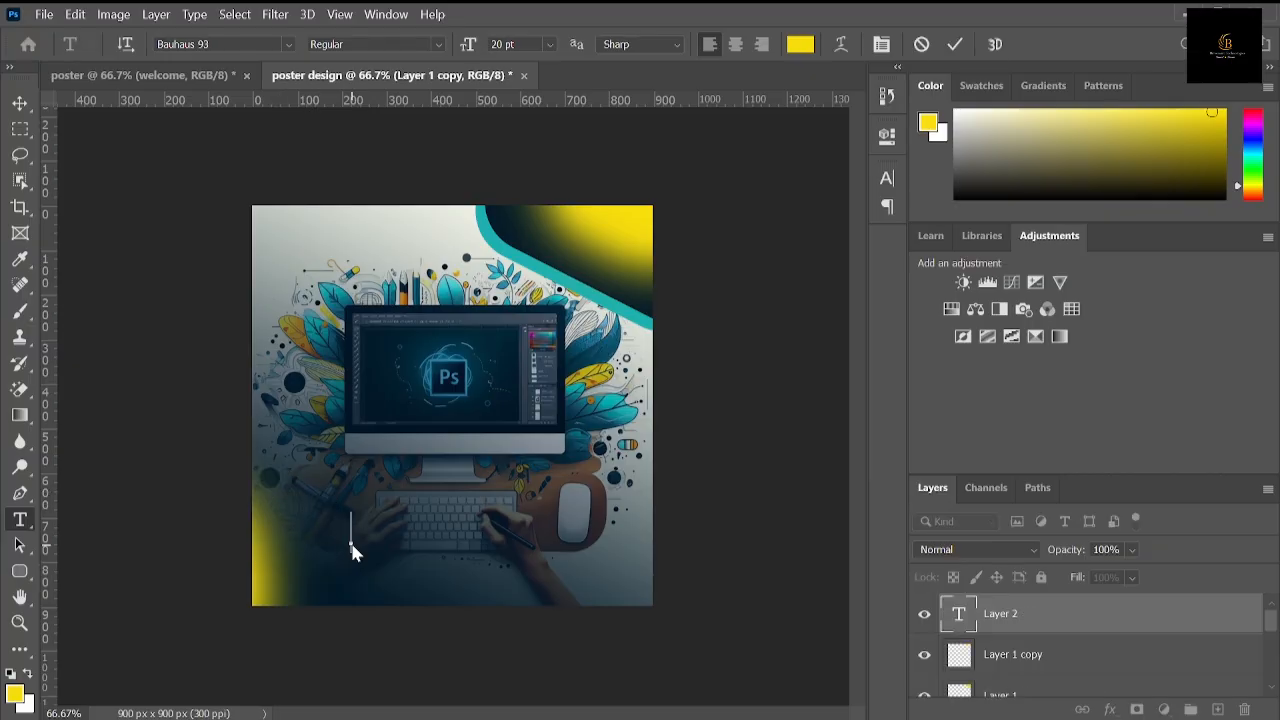
text(welcome)
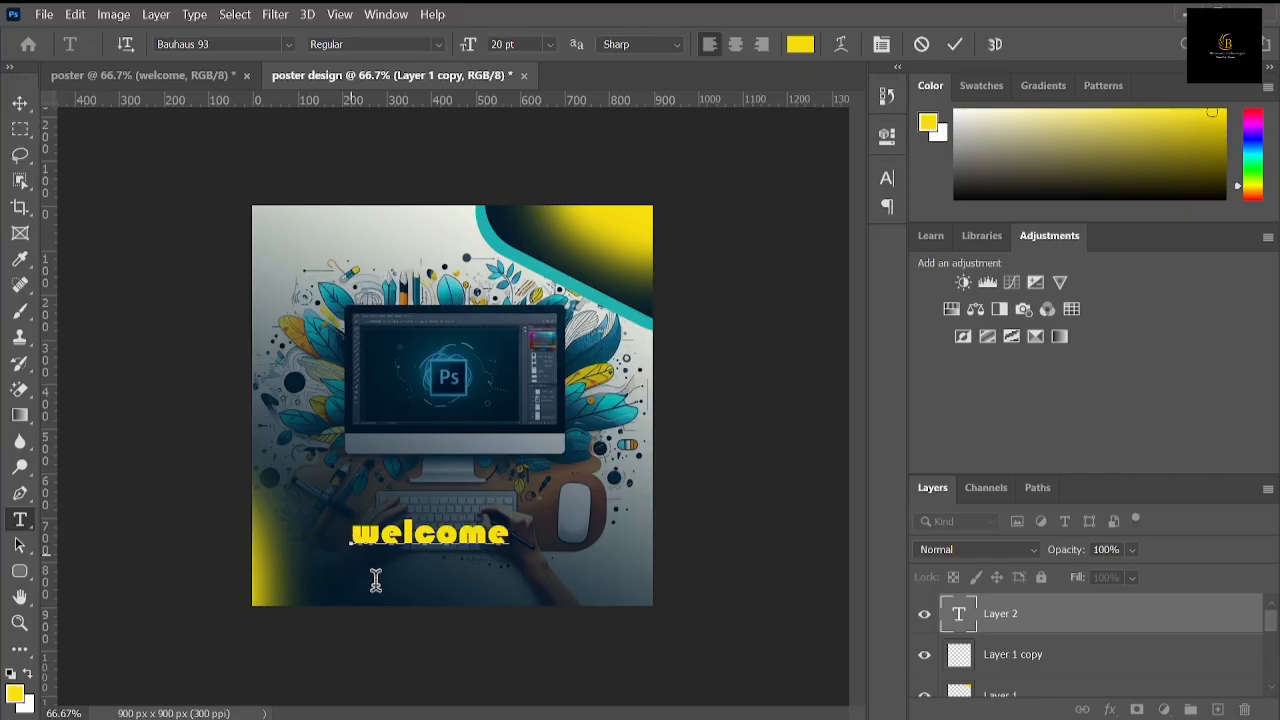
mouse_move(384, 556)
mouse_down()
mouse_move(380, 514)
mouse_move(380, 537)
mouse_up()
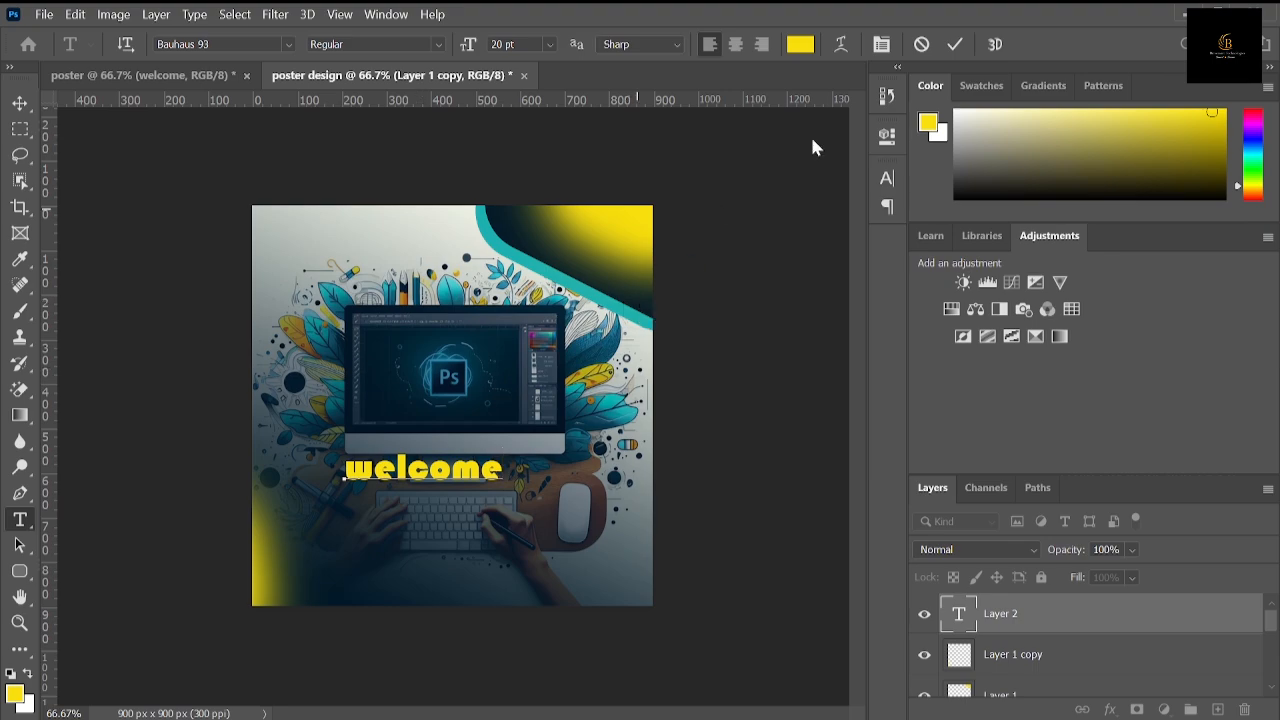
click(950, 50)
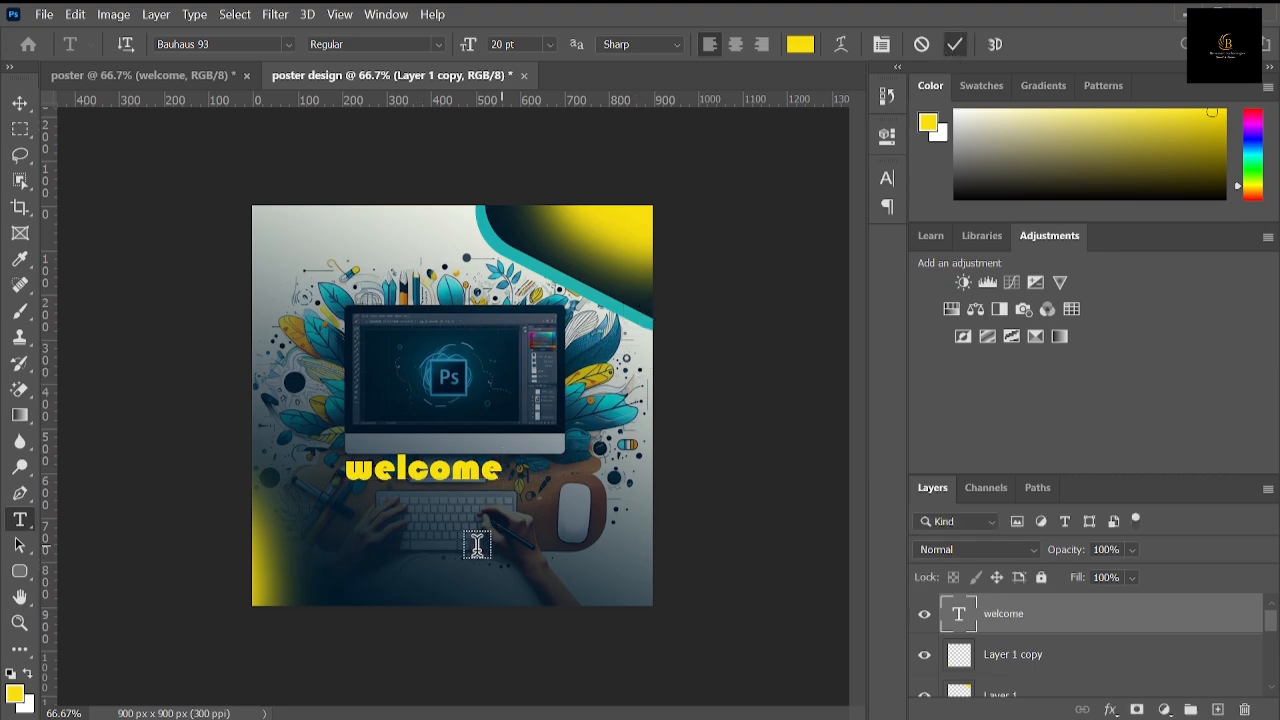
Step: Add the word "to" as a separate text layer centered beneath "welcome"
click(456, 549)
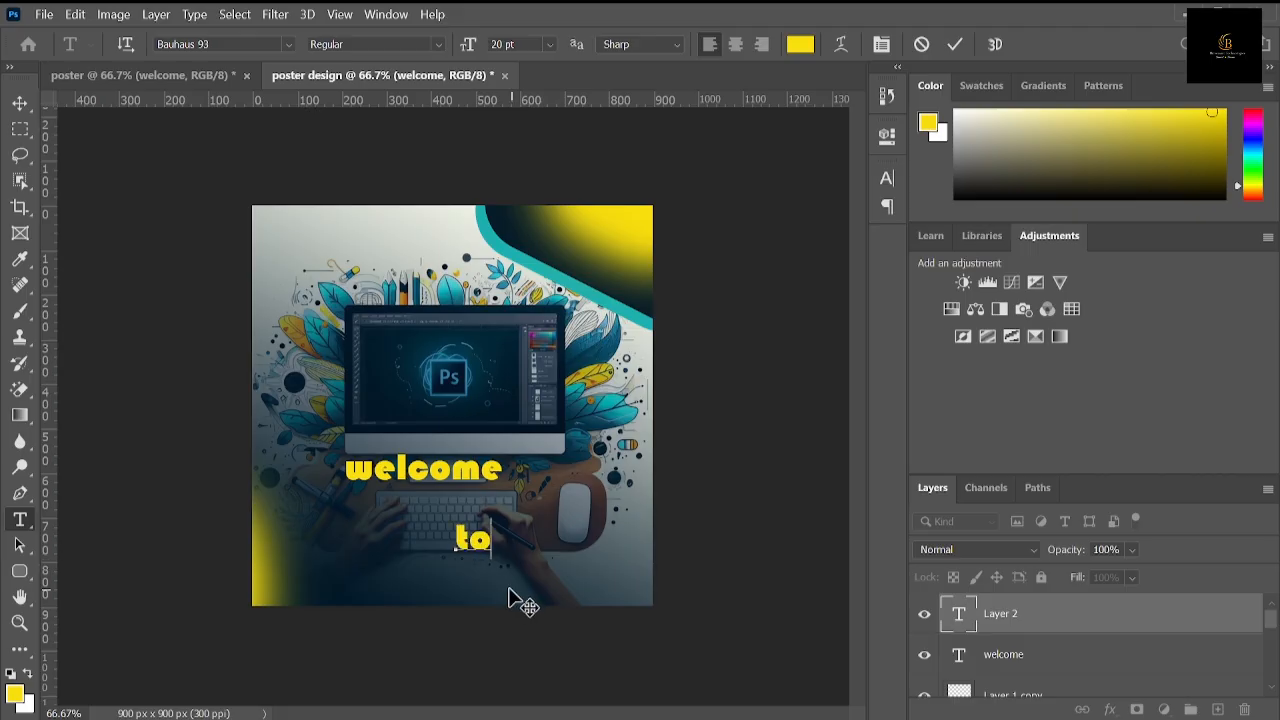
drag(517, 600, 457, 572)
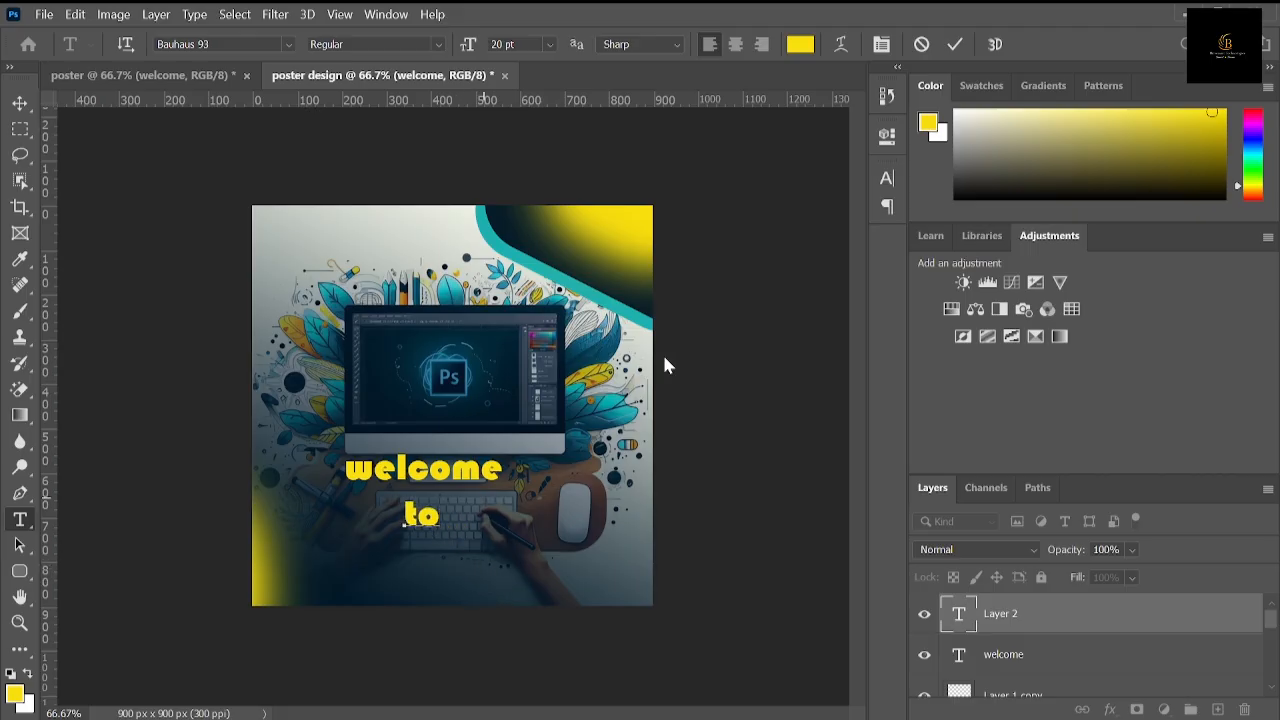
click(953, 44)
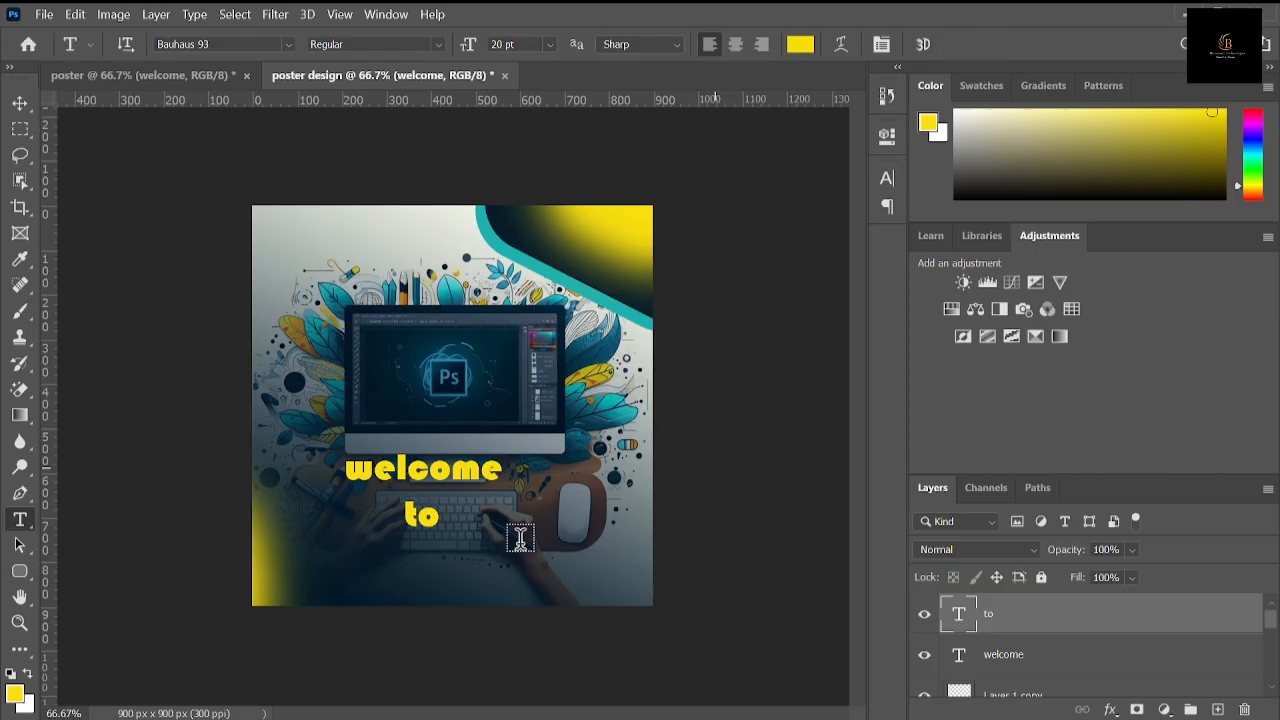
Step: Start a third text layer below "to" with the word "Designers"
click(371, 566)
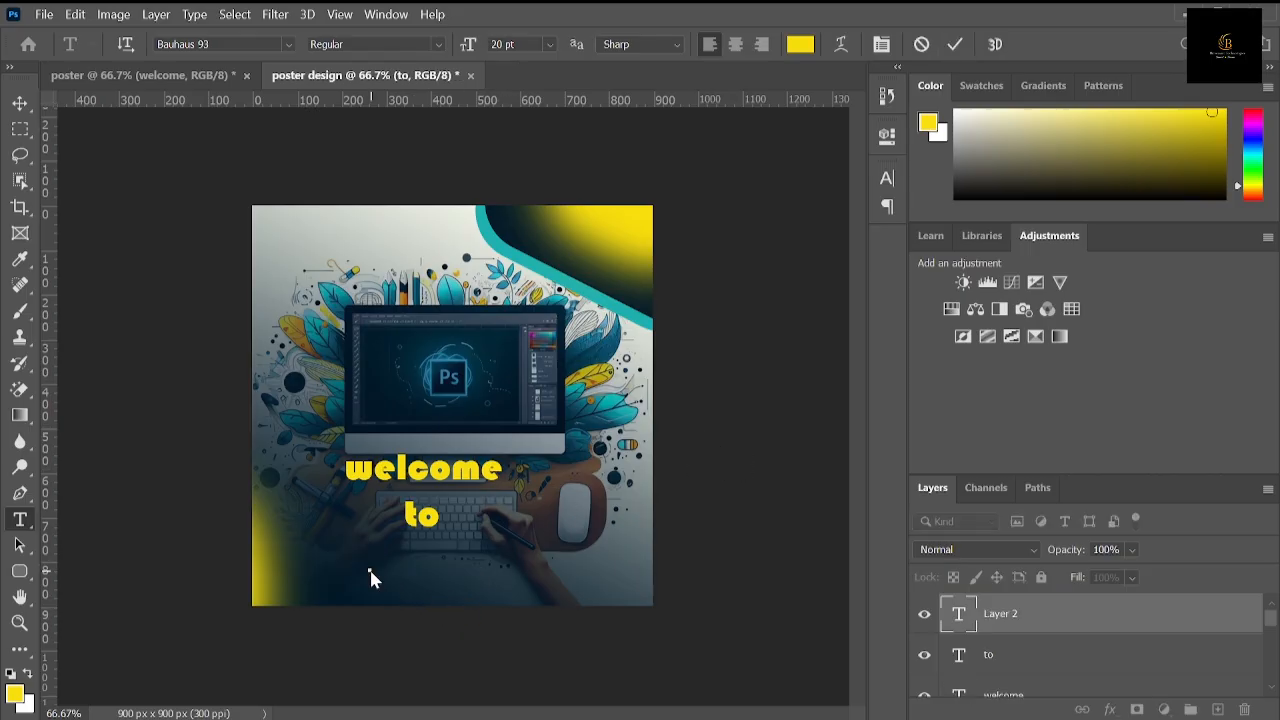
text(Designers)
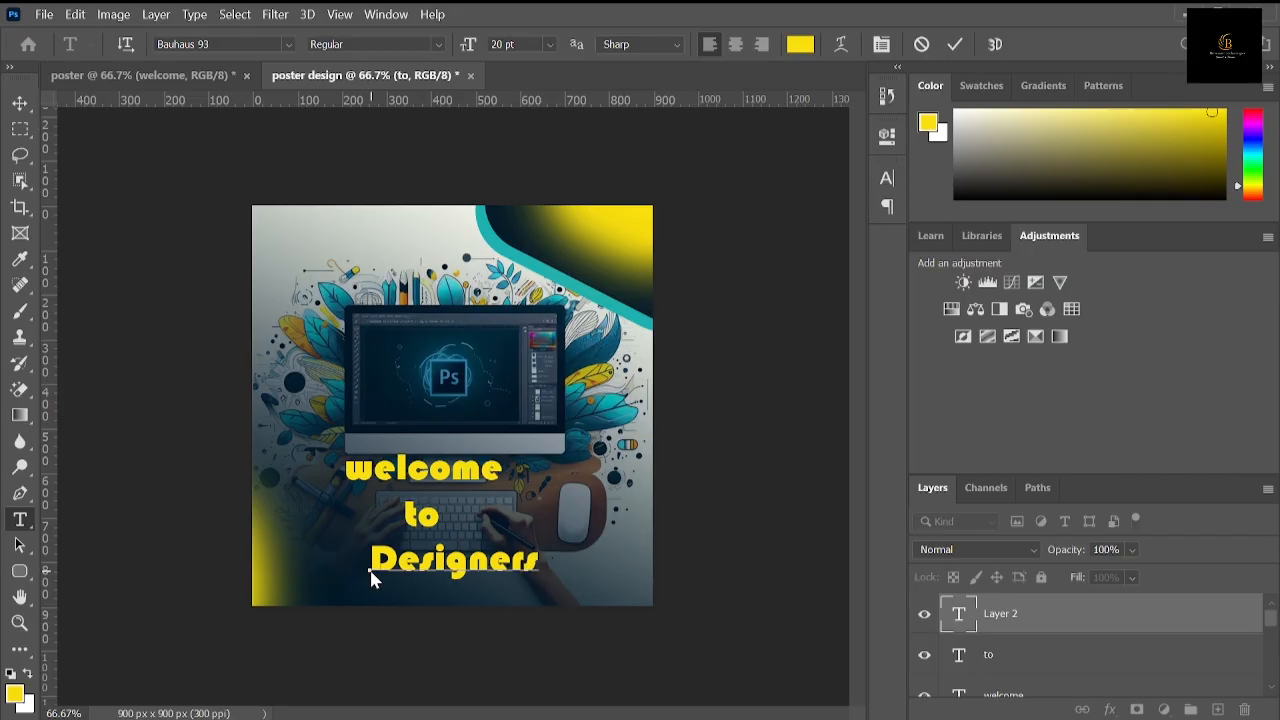
Step: Rewrite the third text line in capitals as "DESIGNERS TALK" and shift it left beneath "to"
key(BackSpace)
key(Left)
key(Left)
key(Delete)
key(Delete)
key(Delete)
key(Delete)
key(Delete)
key(Left)
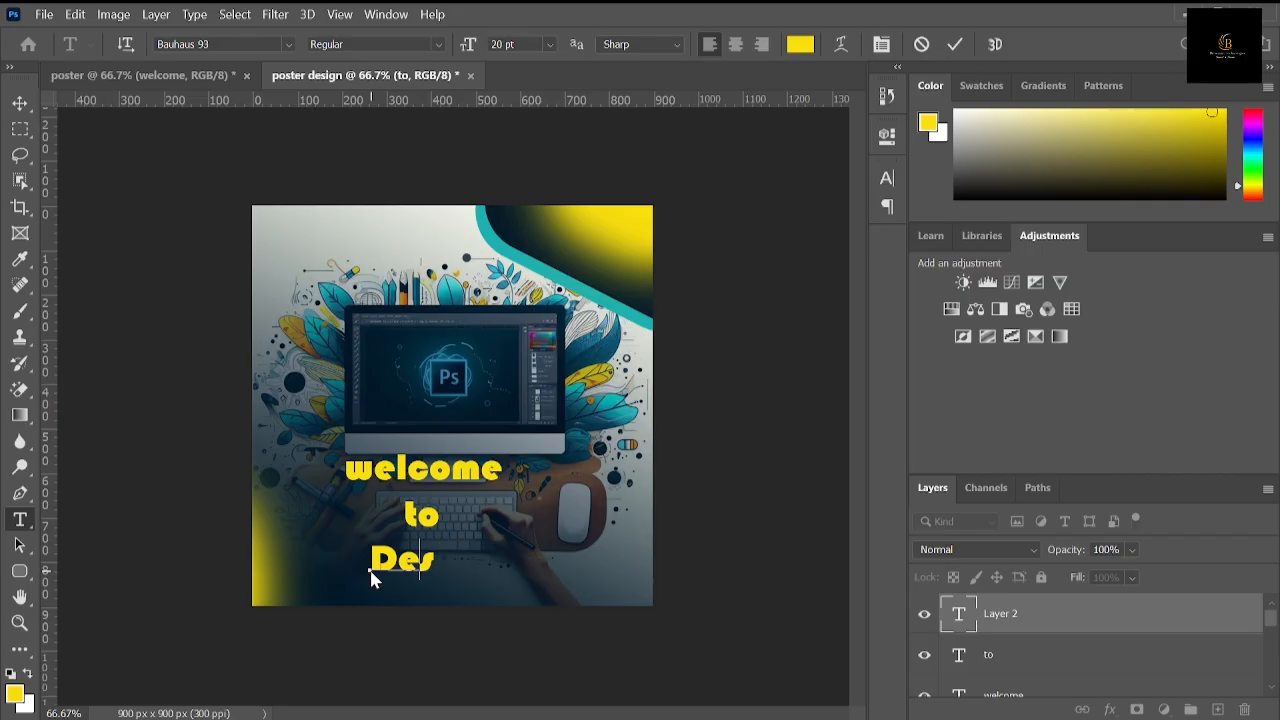
key(Delete)
text(ESIGNERS)
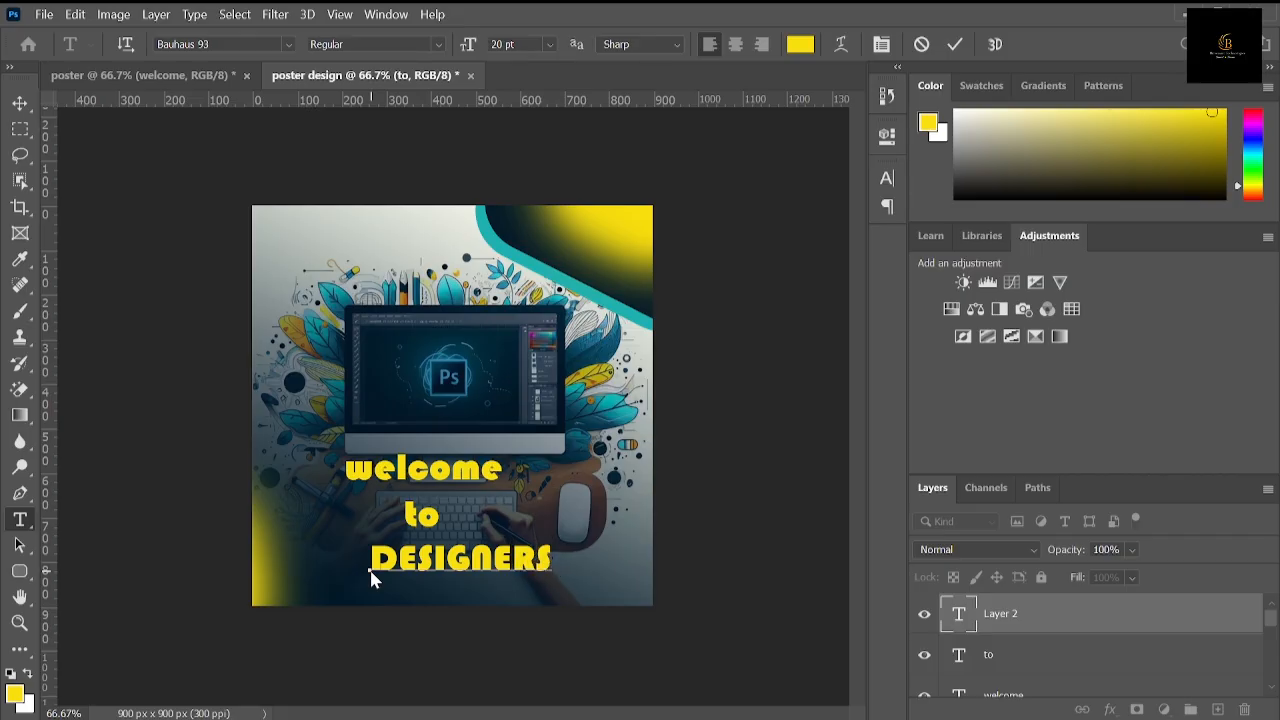
text( TALK)
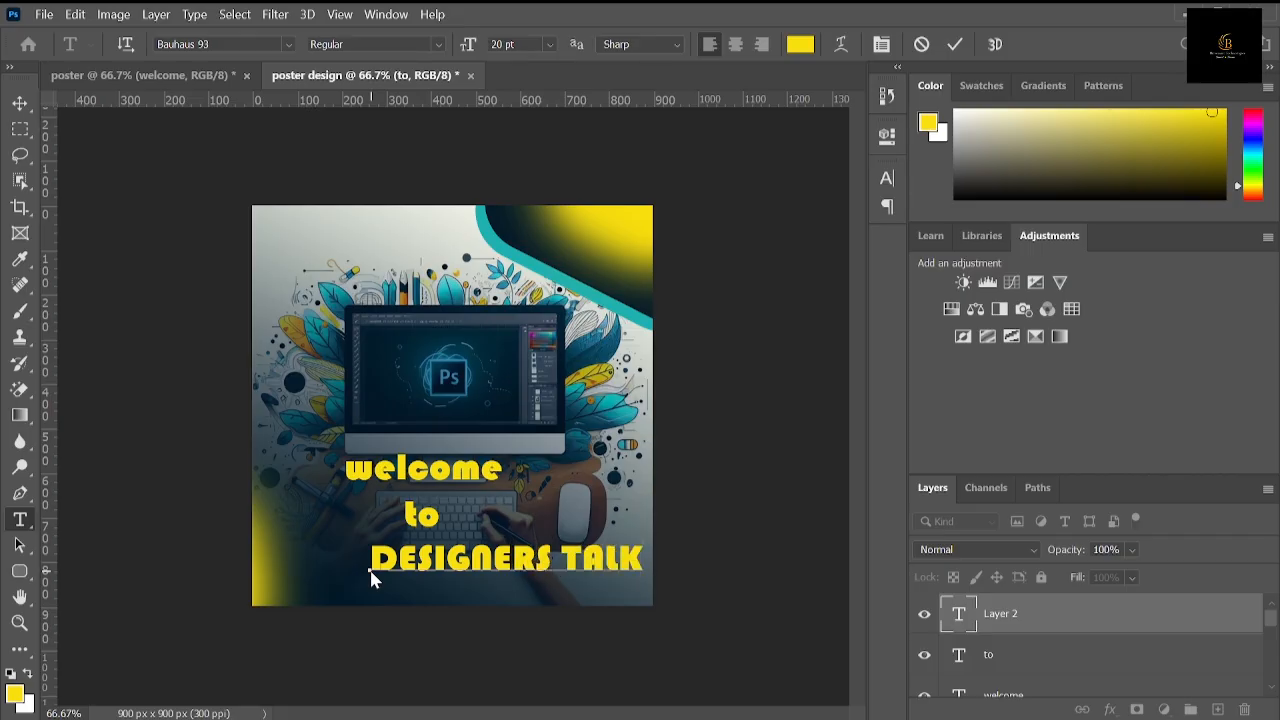
drag(500, 608, 451, 609)
Step: Set the font size of the whole "DESIGNERS TALK" line to 23 pt
key(ctrl+a)
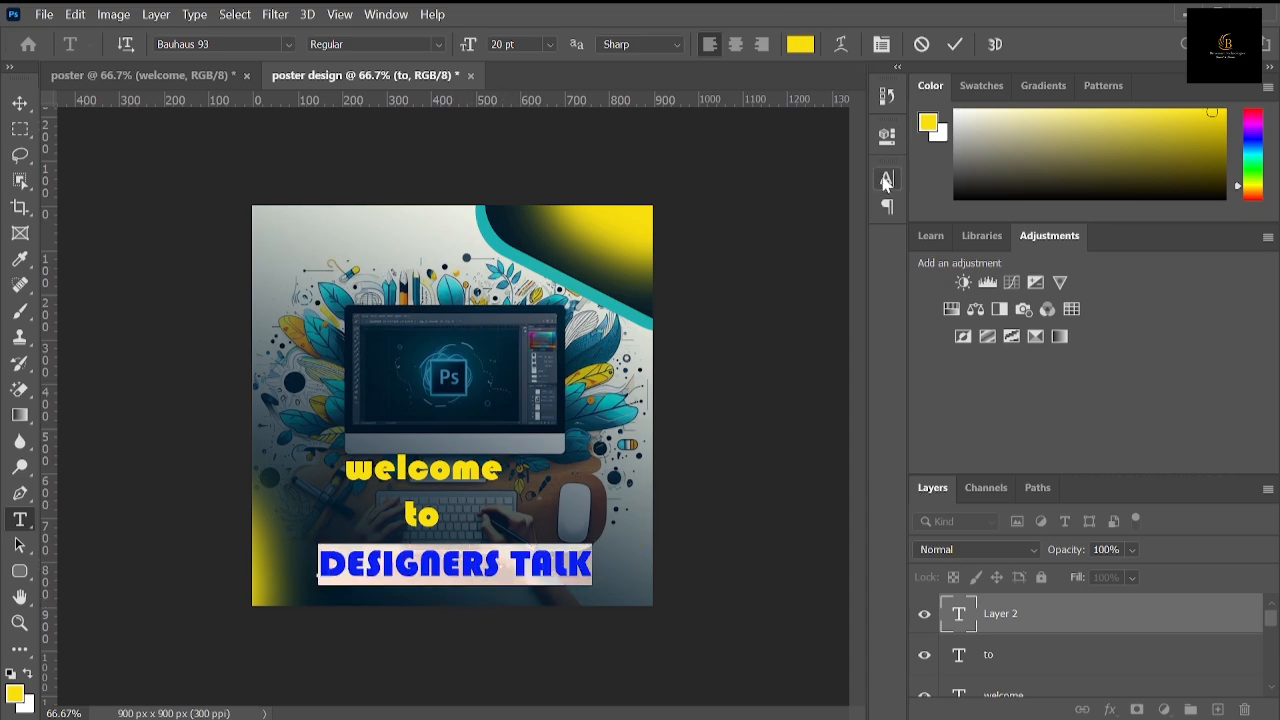
click(880, 46)
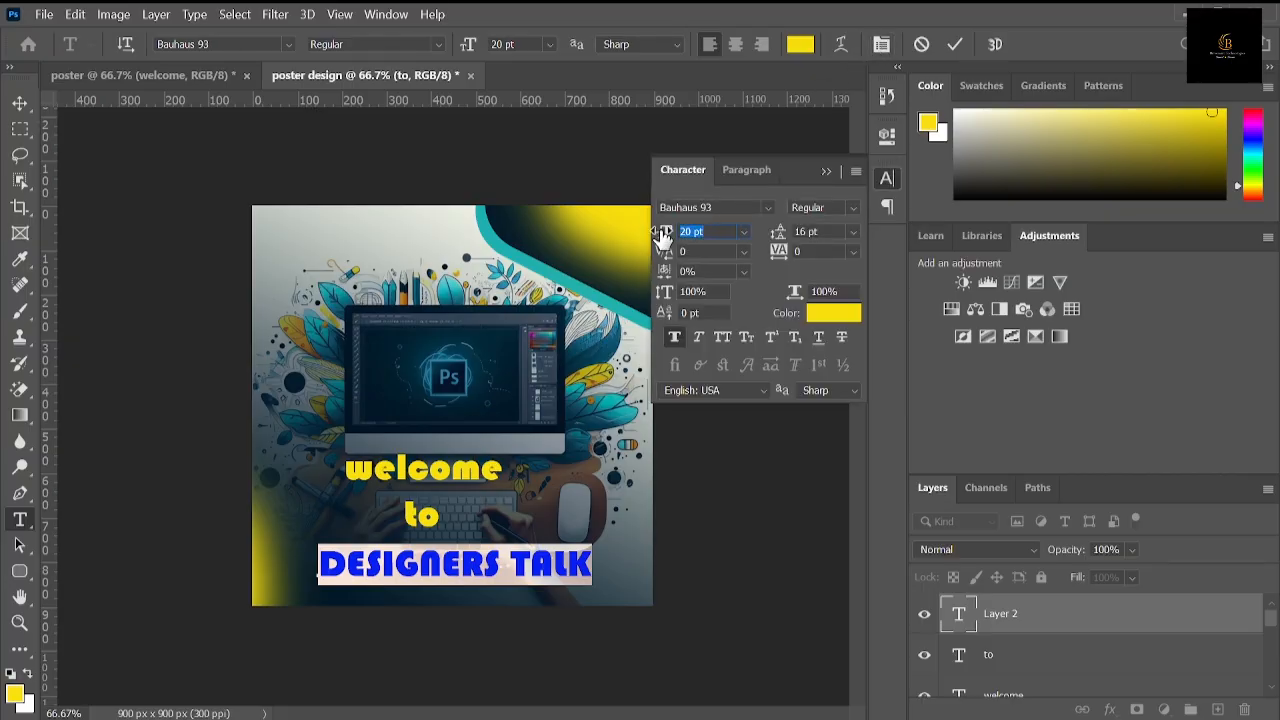
drag(661, 237, 665, 240)
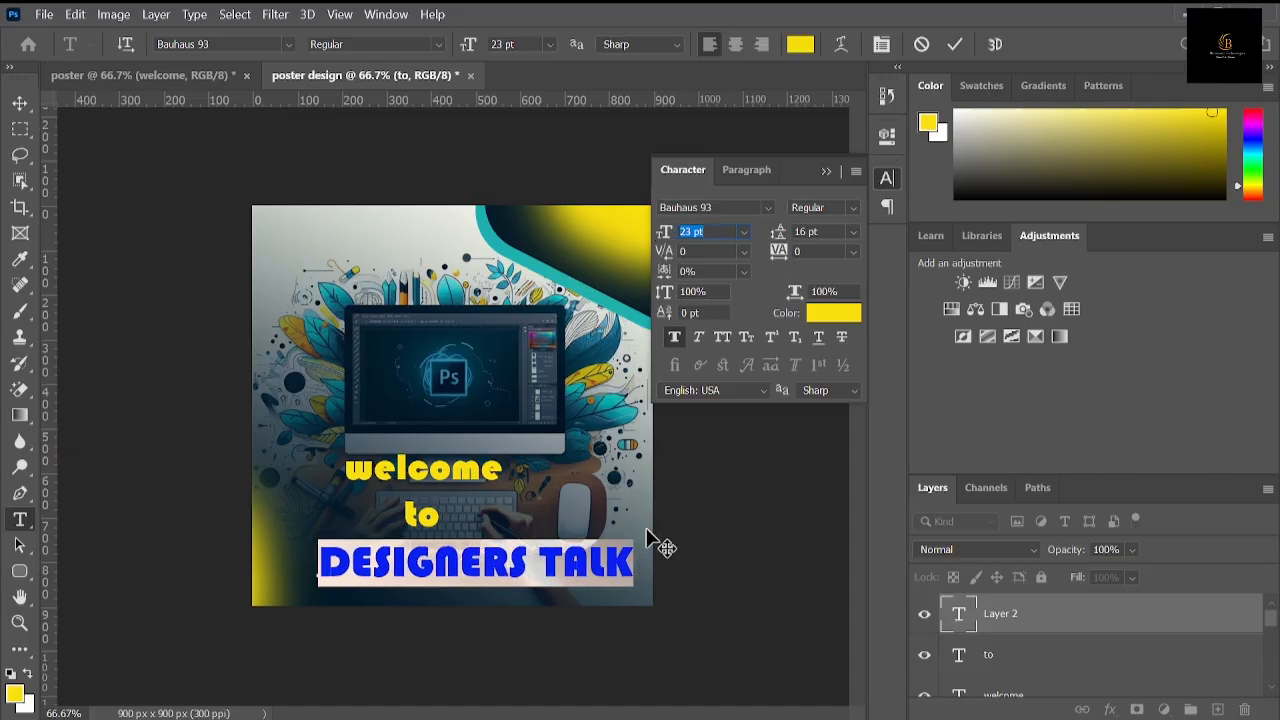
Step: Center "DESIGNERS TALK" beneath "to" and recolor the whole line near-white (fbfbfb), committing the text edit
drag(611, 626, 553, 608)
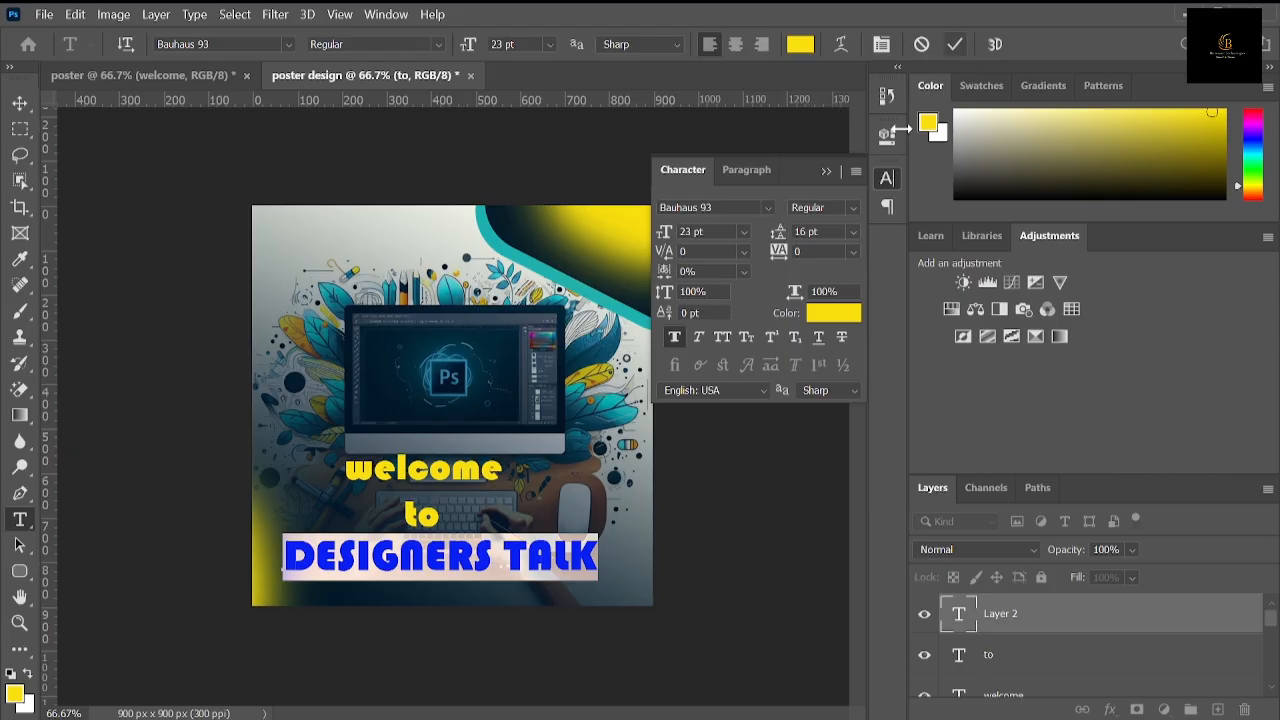
click(820, 311)
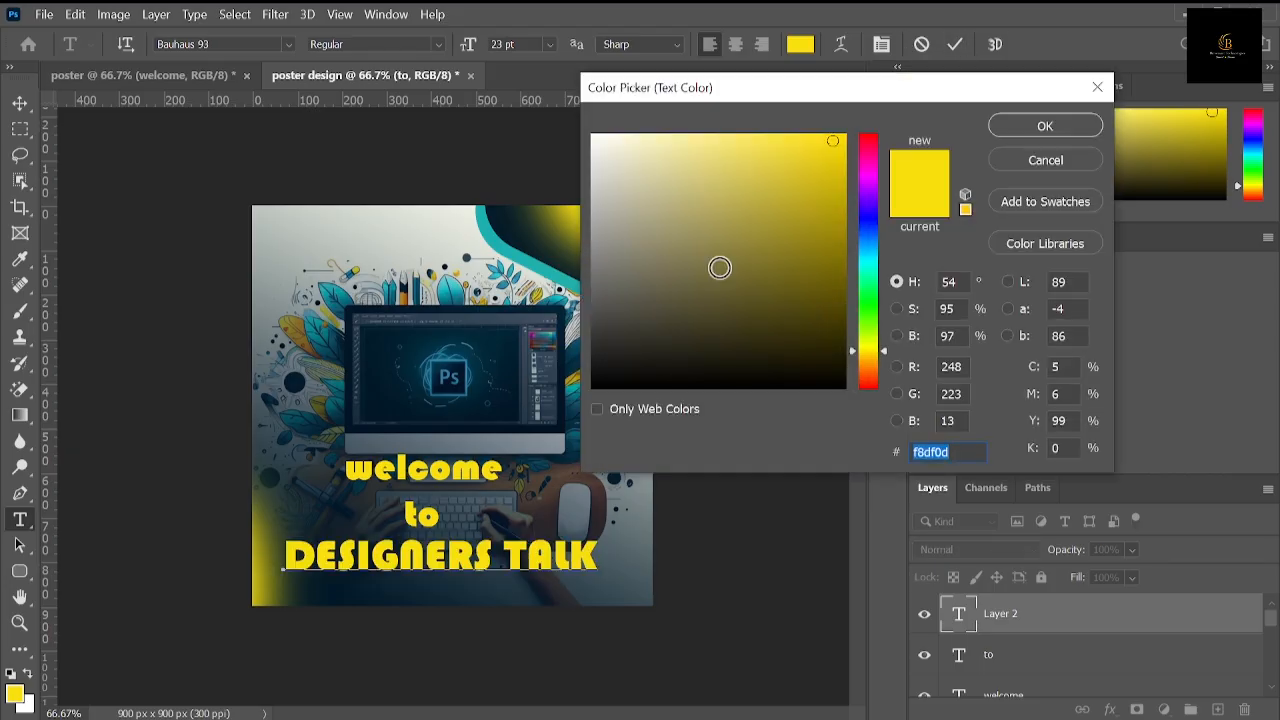
click(590, 136)
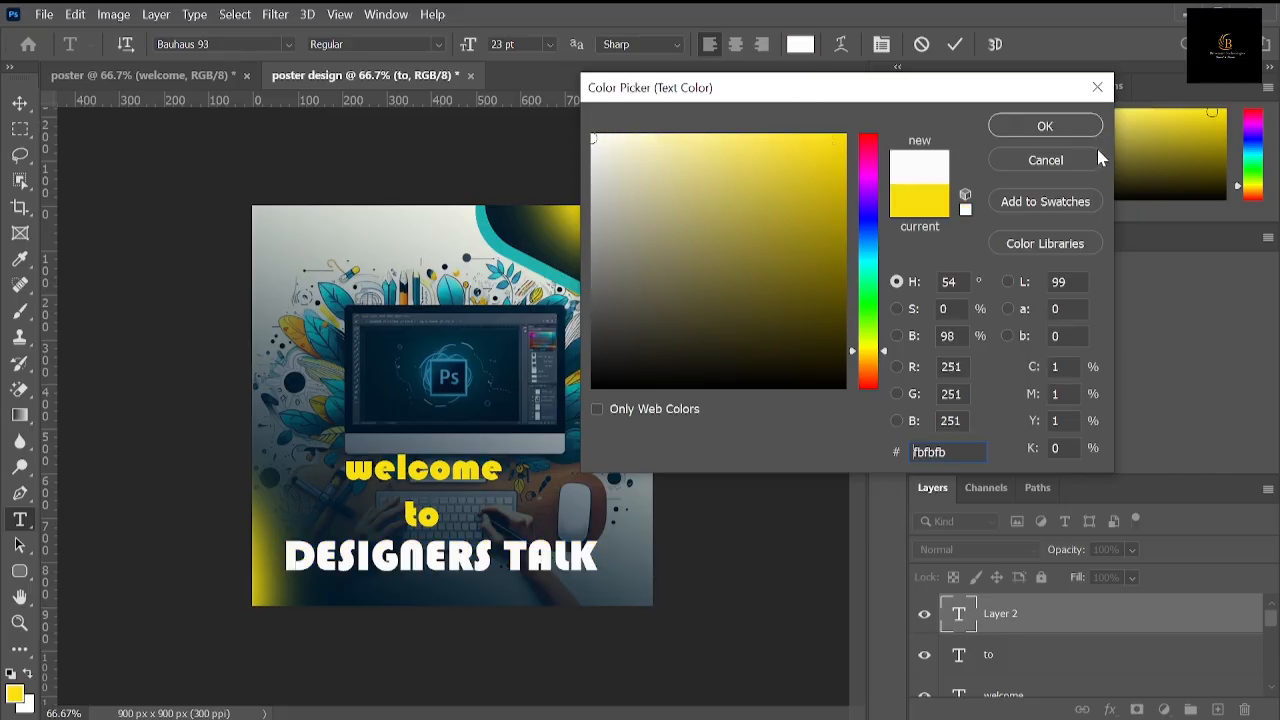
click(1045, 126)
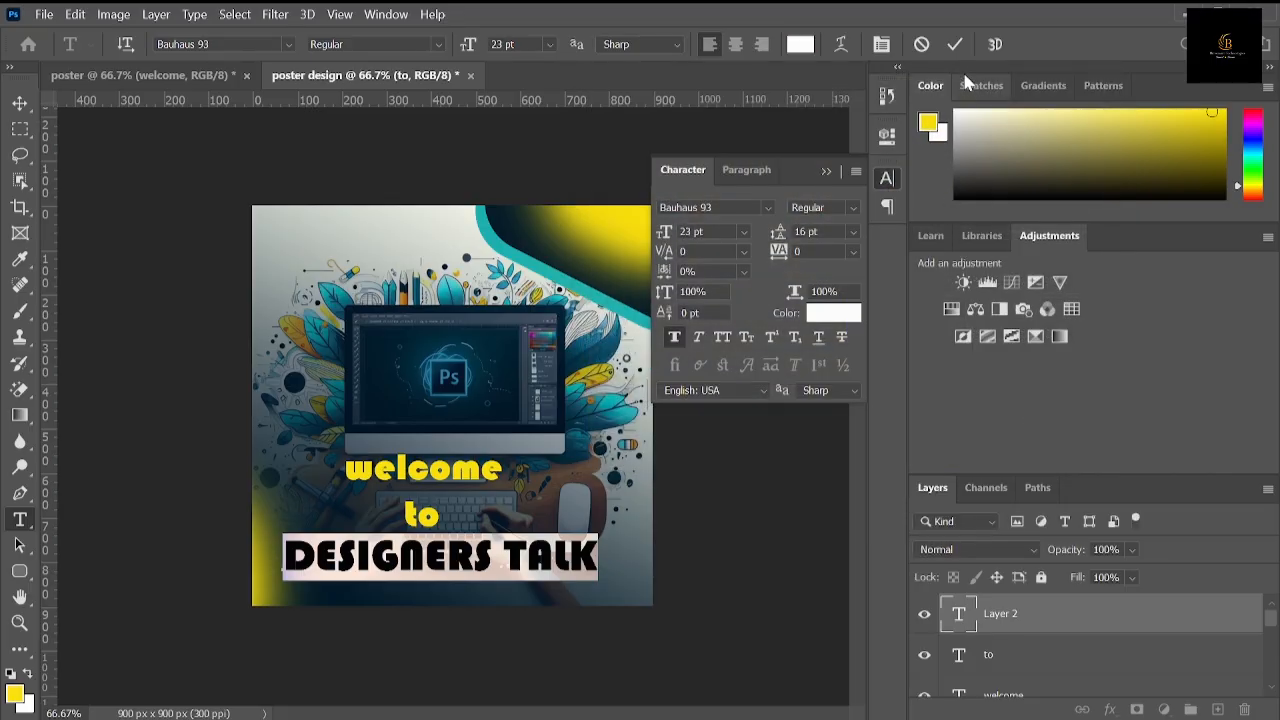
click(955, 44)
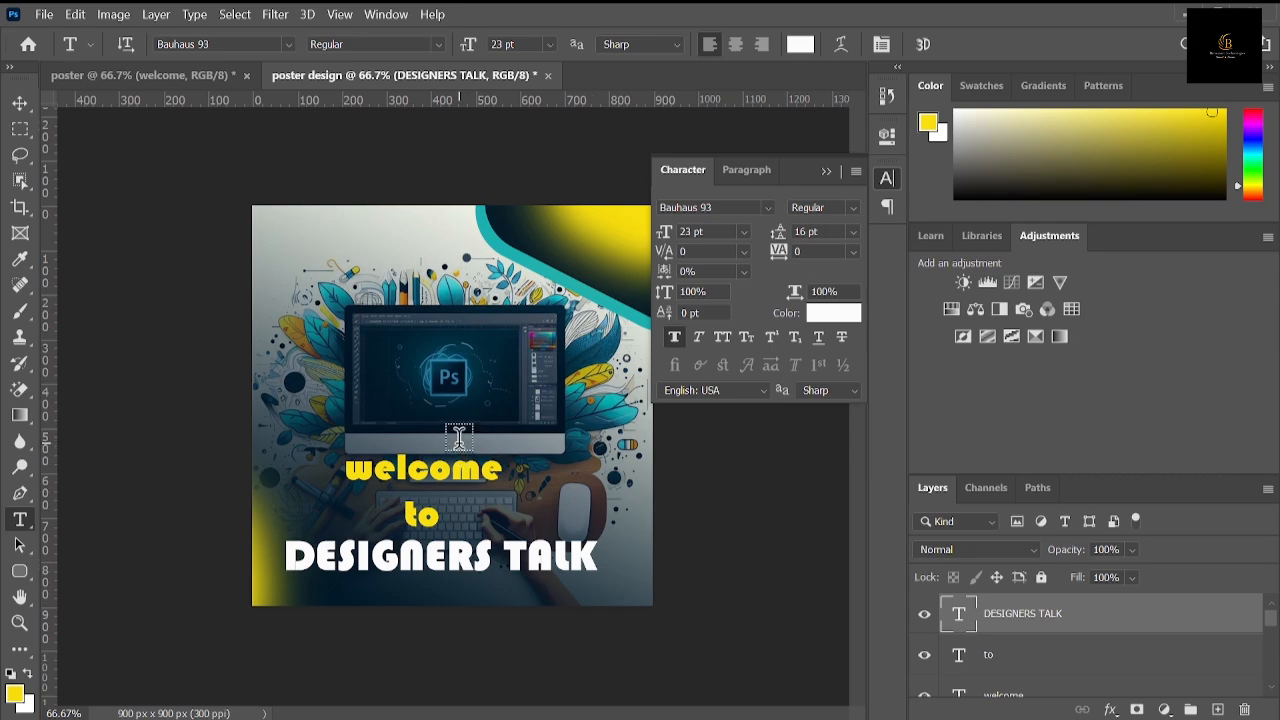
Step: Compare the text with the reference "poster" document, and open the blending options of the "DESIGNERS TALK" layer clear of the lettering
click(120, 75)
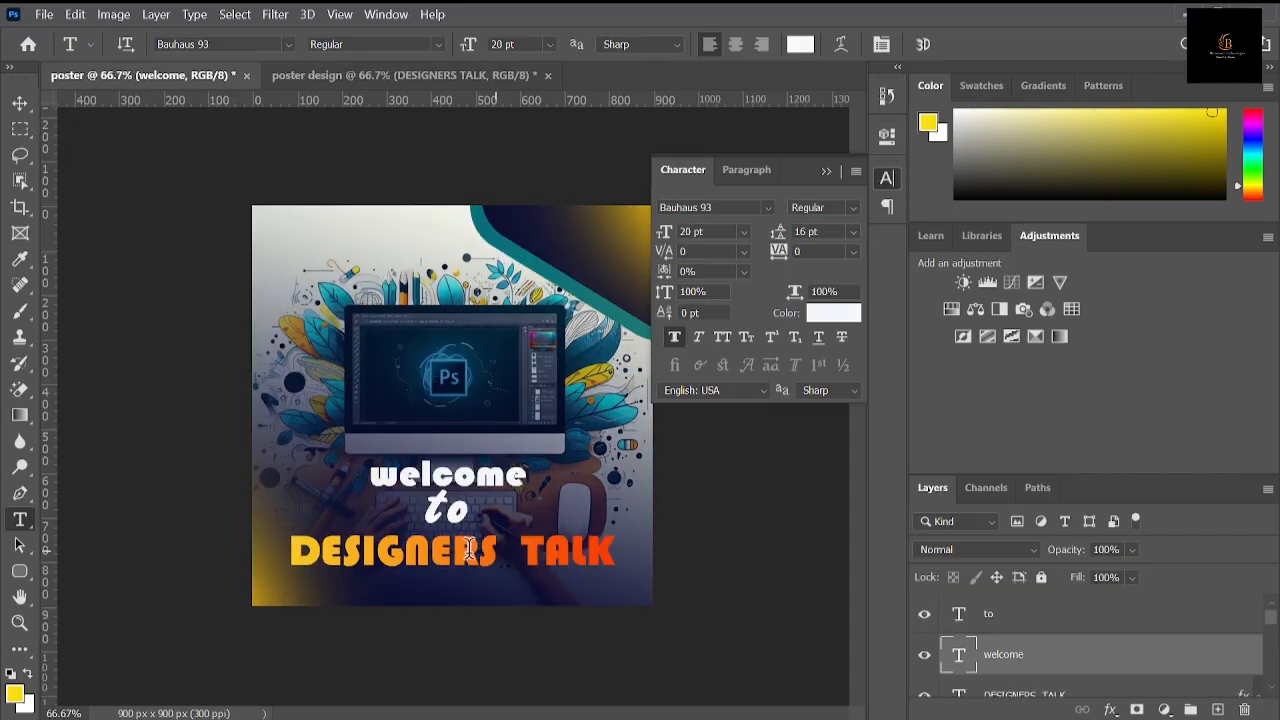
click(395, 78)
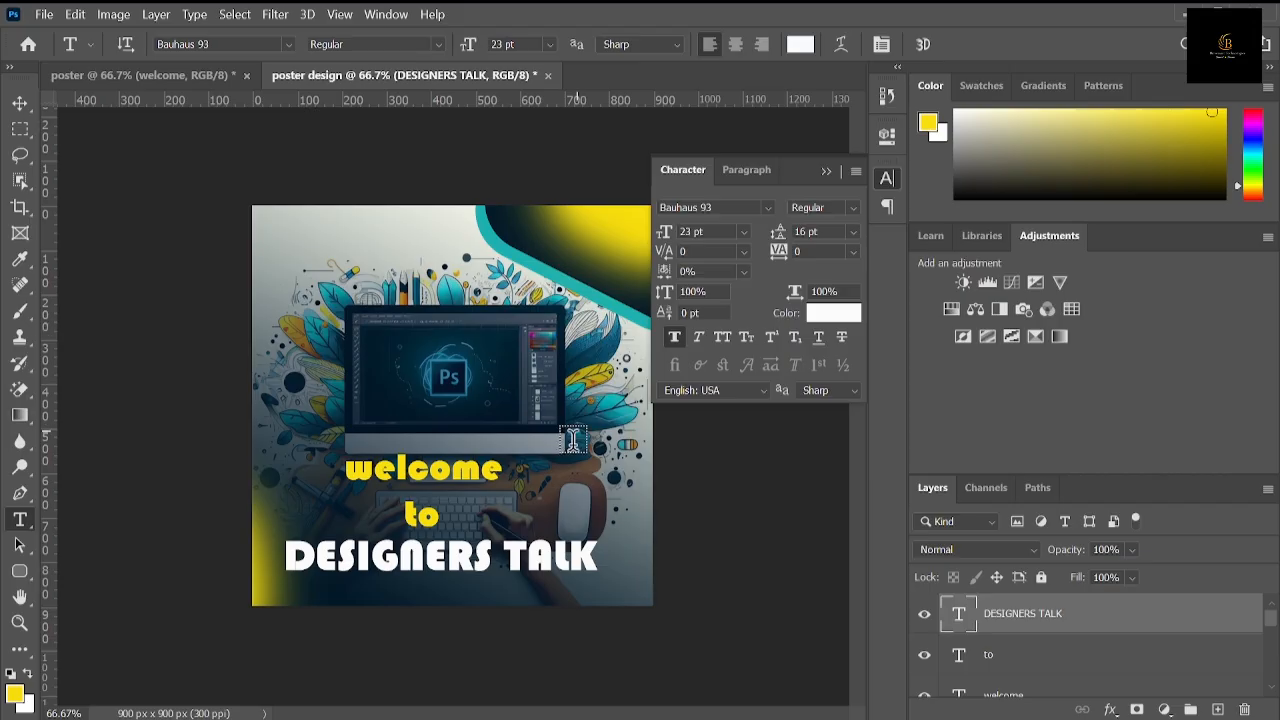
click(19, 103)
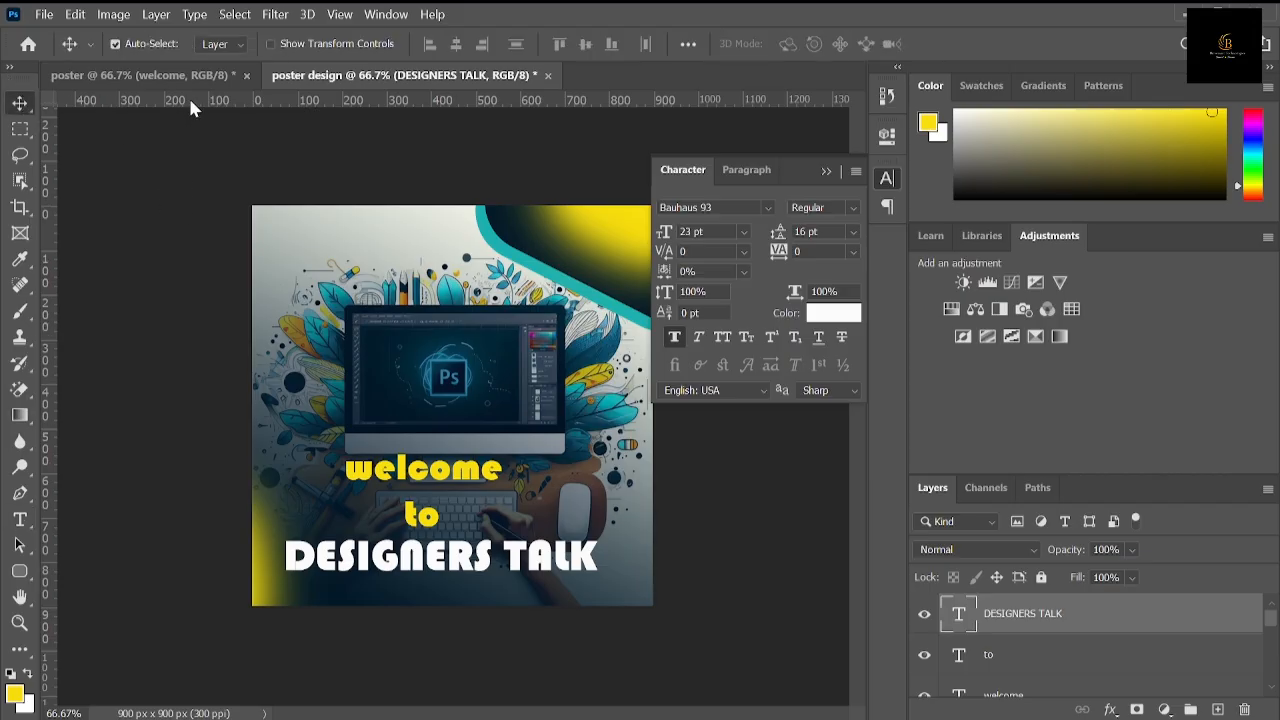
click(183, 74)
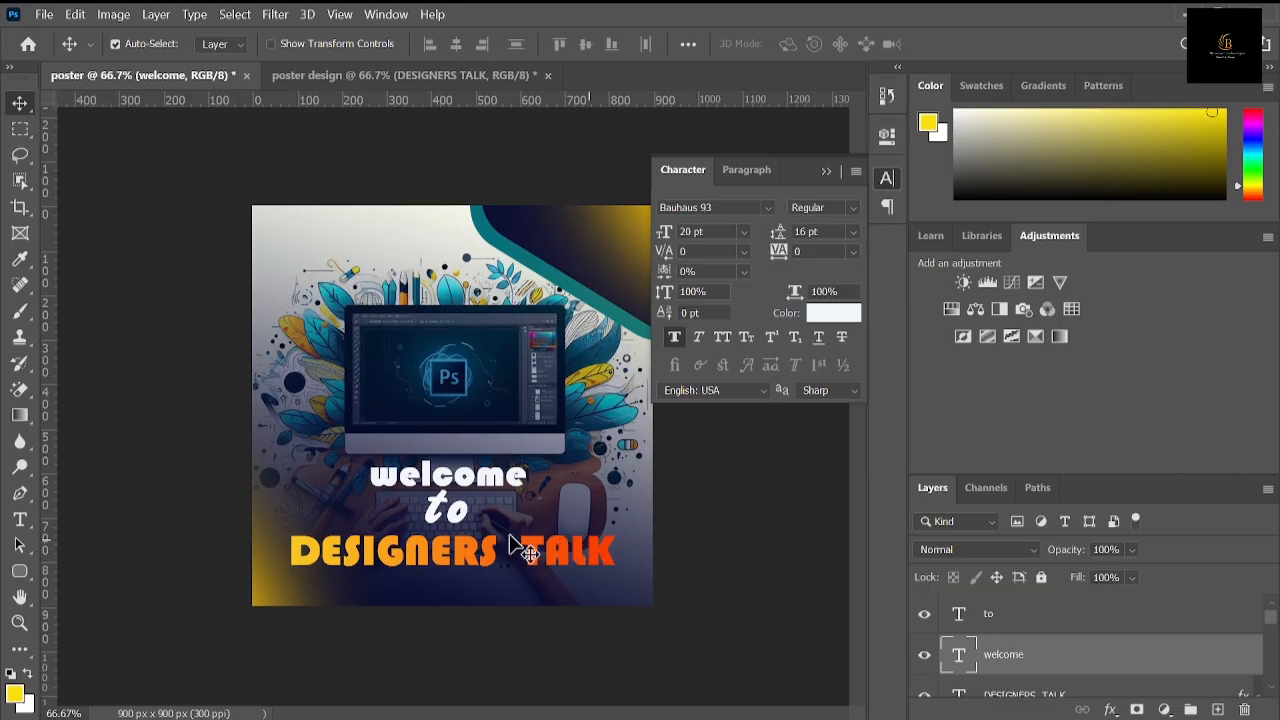
click(471, 76)
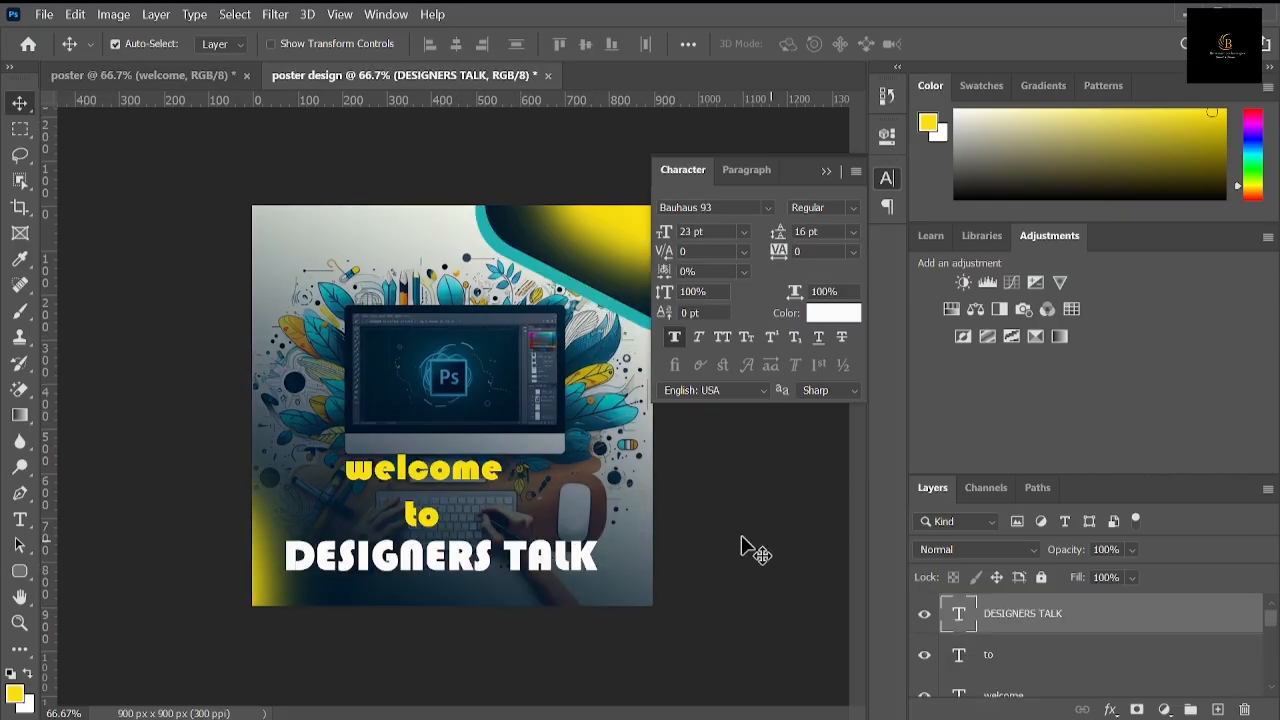
right_click(1105, 617)
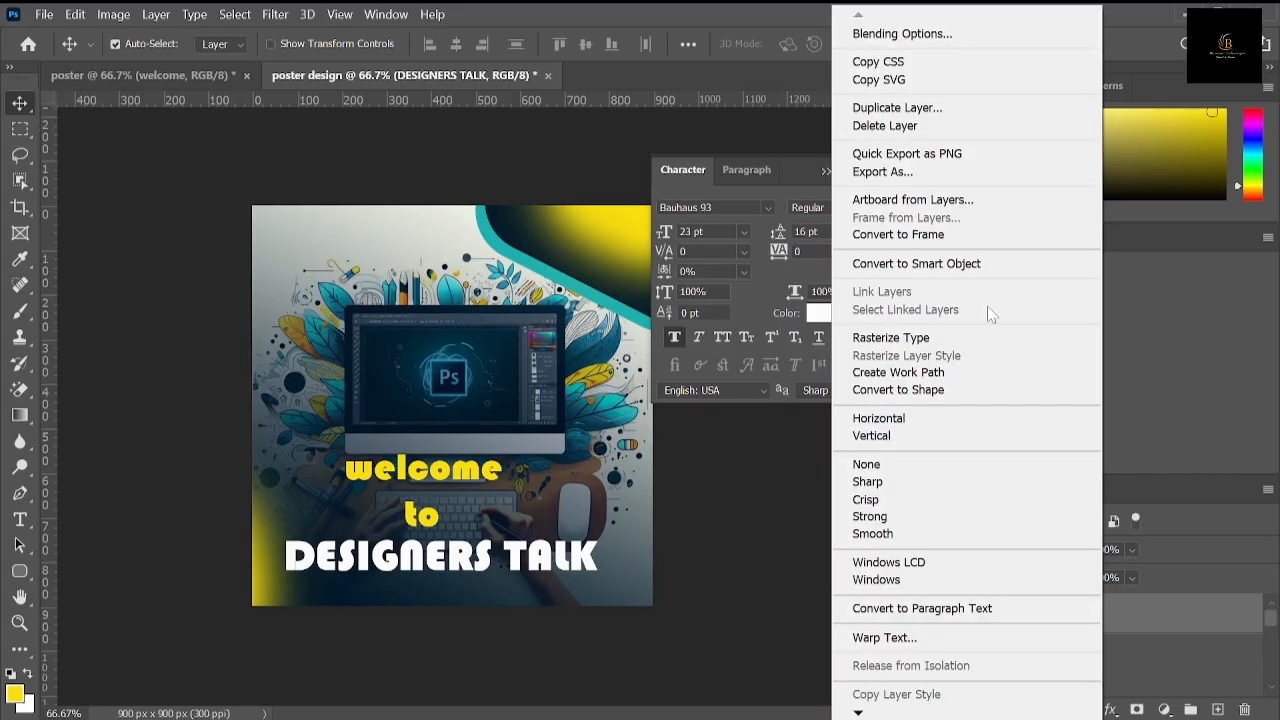
click(949, 34)
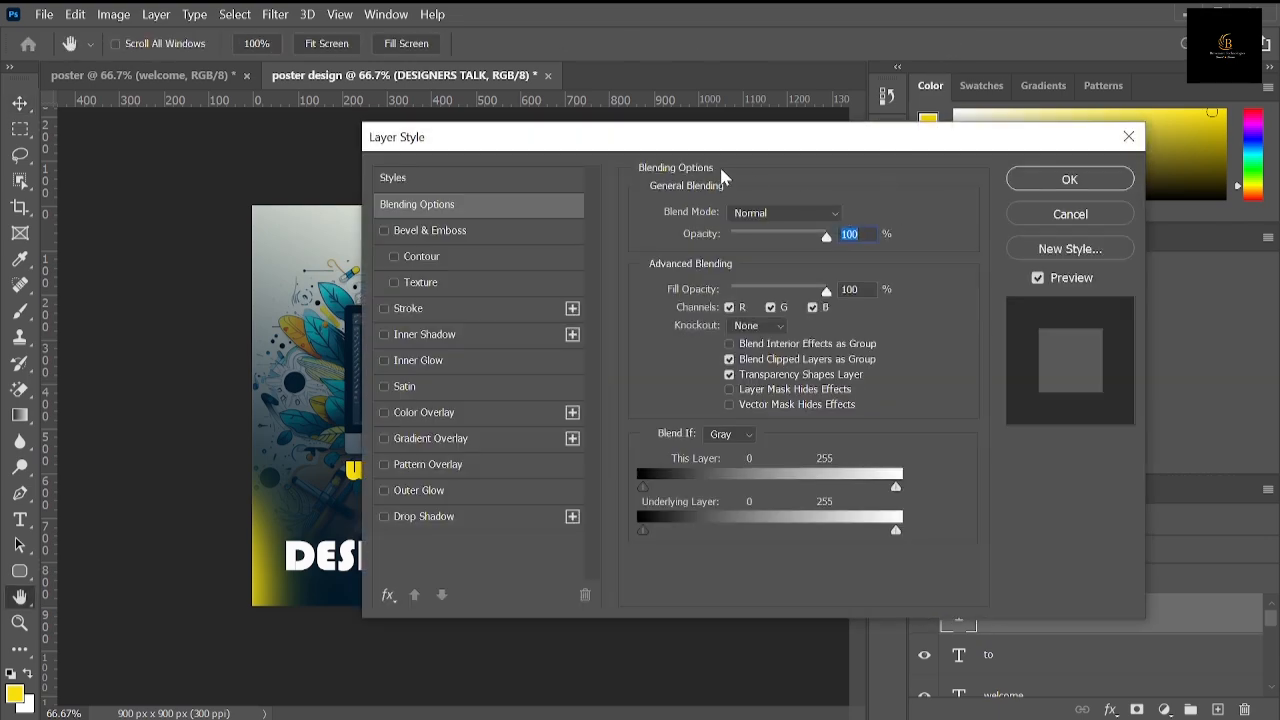
drag(476, 147, 590, 32)
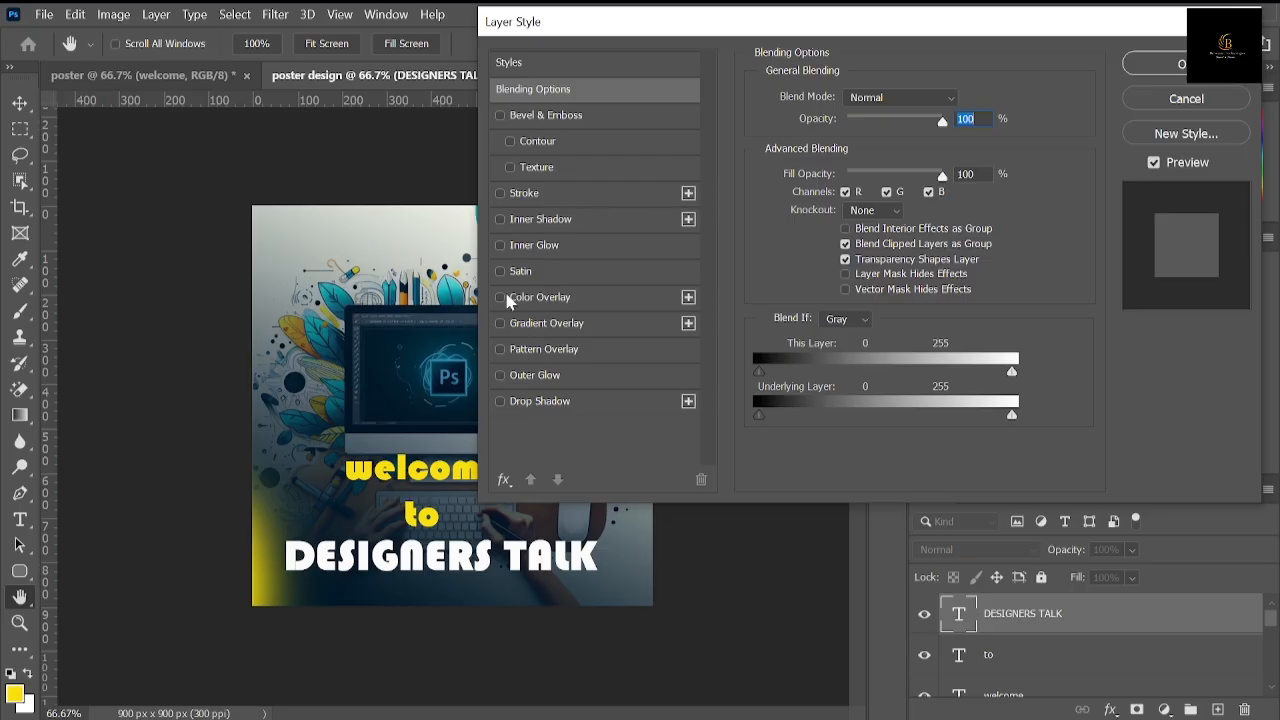
Step: Try a Bevel & Emboss effect on "DESIGNERS TALK", testing the Outer Bevel and Emboss styles before choosing Inner Bevel
click(500, 116)
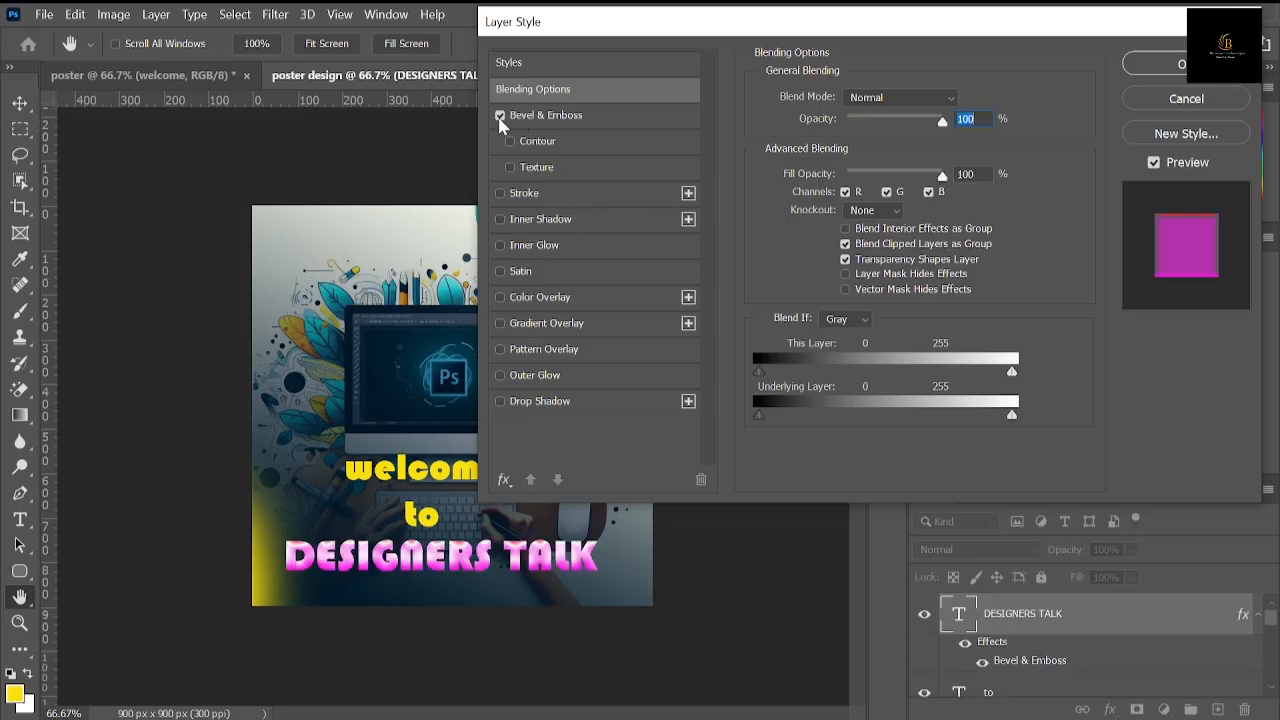
click(540, 117)
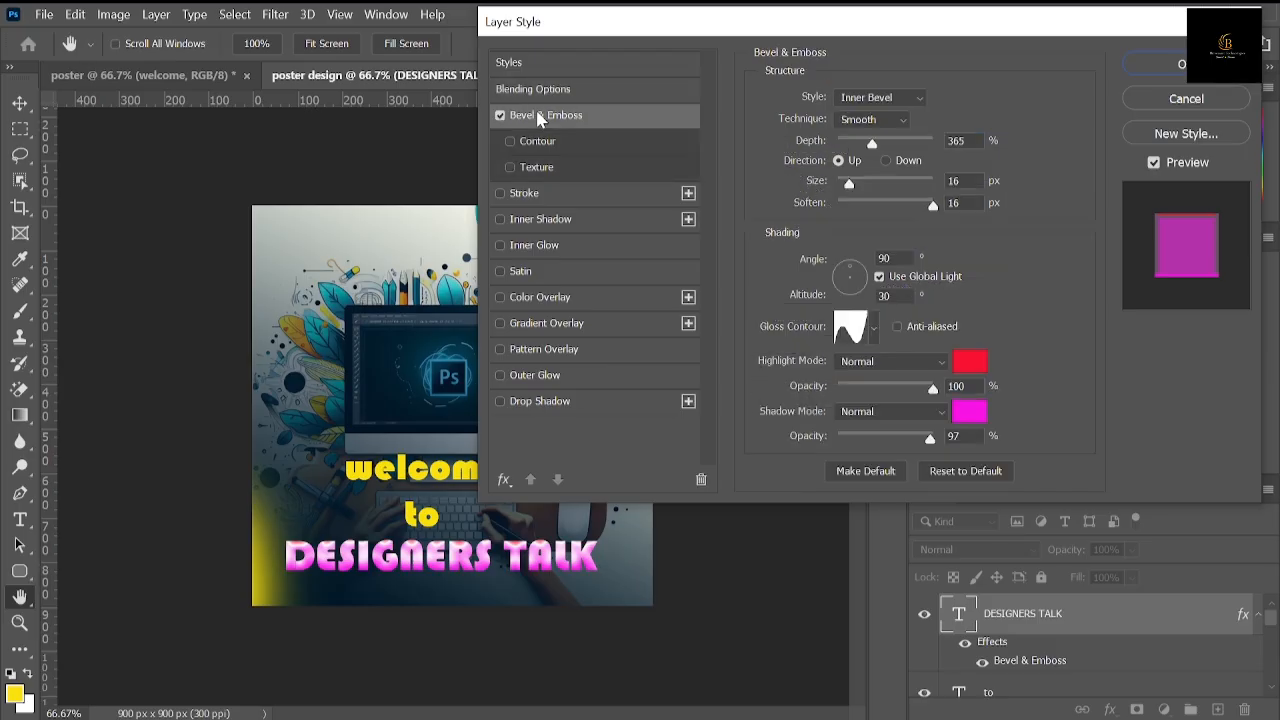
click(893, 100)
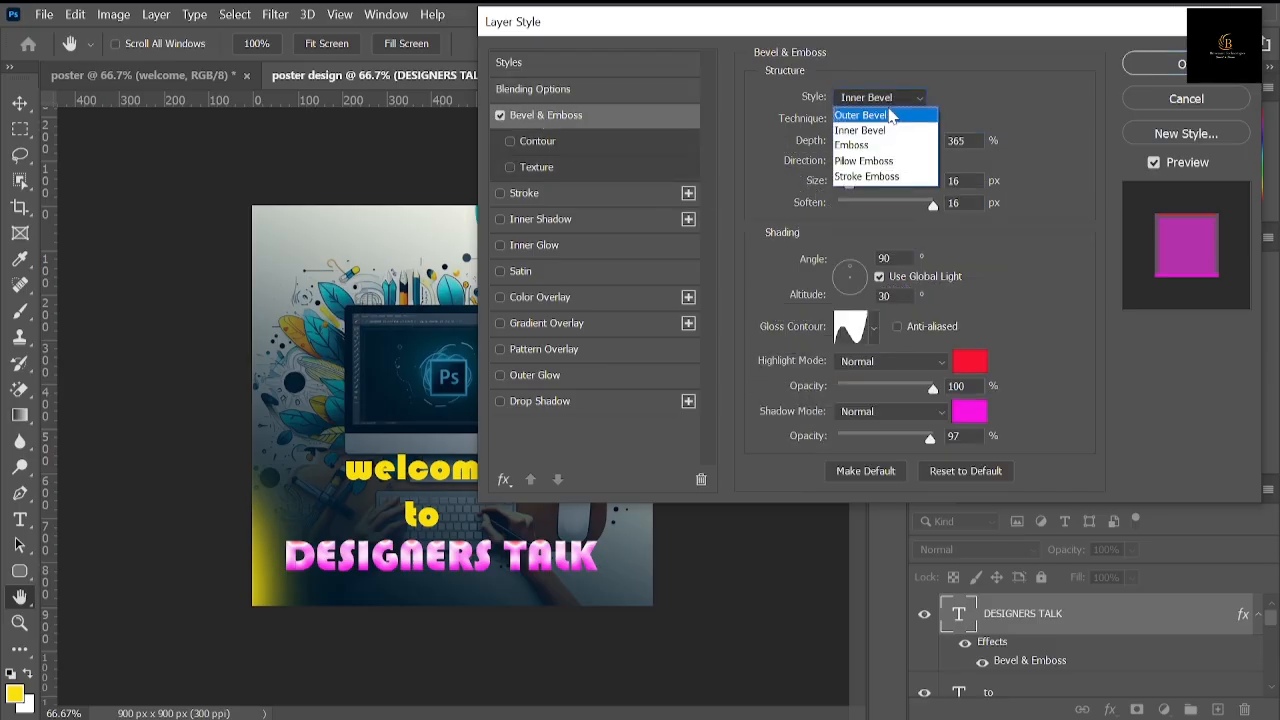
click(893, 116)
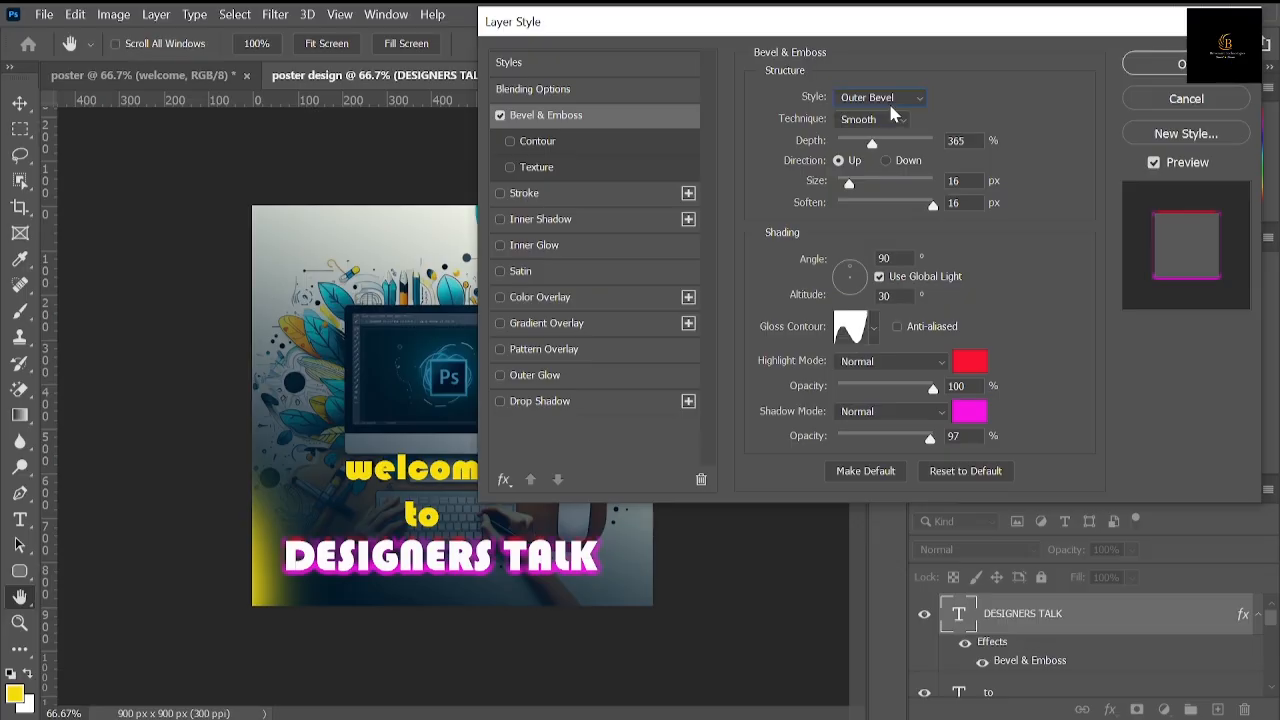
click(896, 100)
click(878, 146)
click(899, 98)
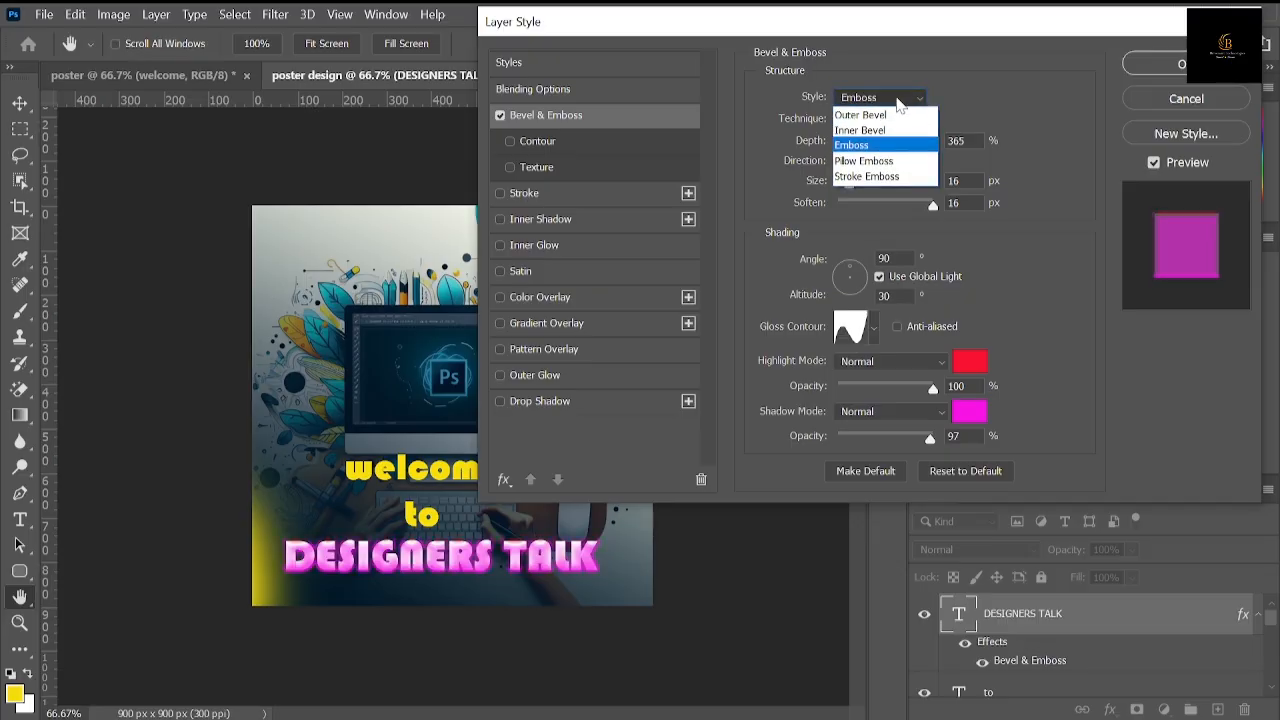
click(885, 129)
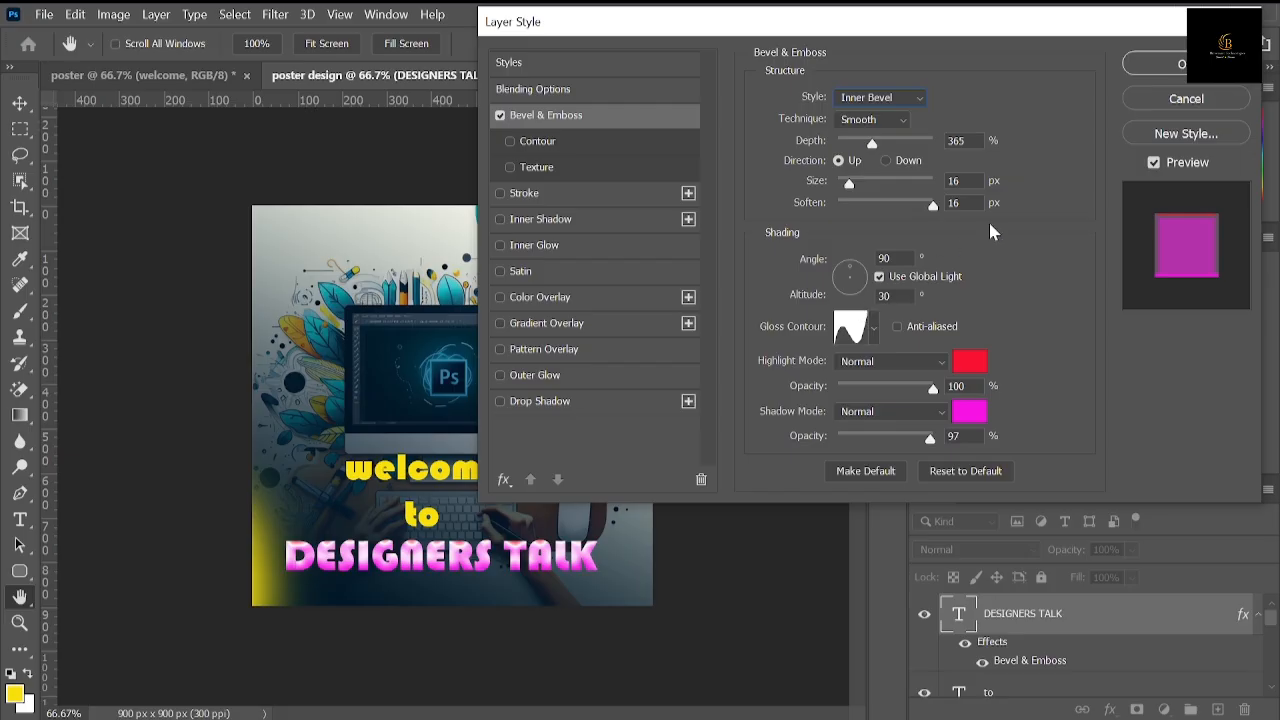
Step: Try a yellow f8f513 bevel shadow, a dark navy highlight sampled from the artwork and a 21 px size, and disable Bevel & Emboss
click(970, 413)
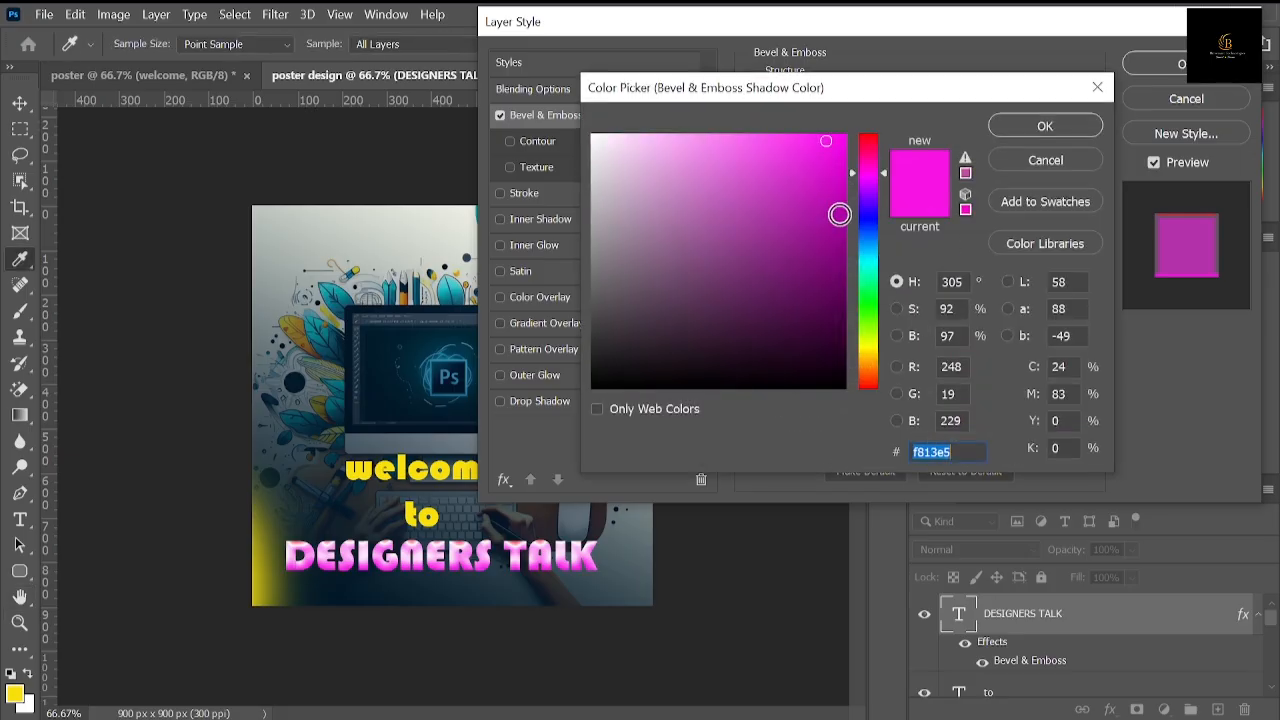
click(868, 348)
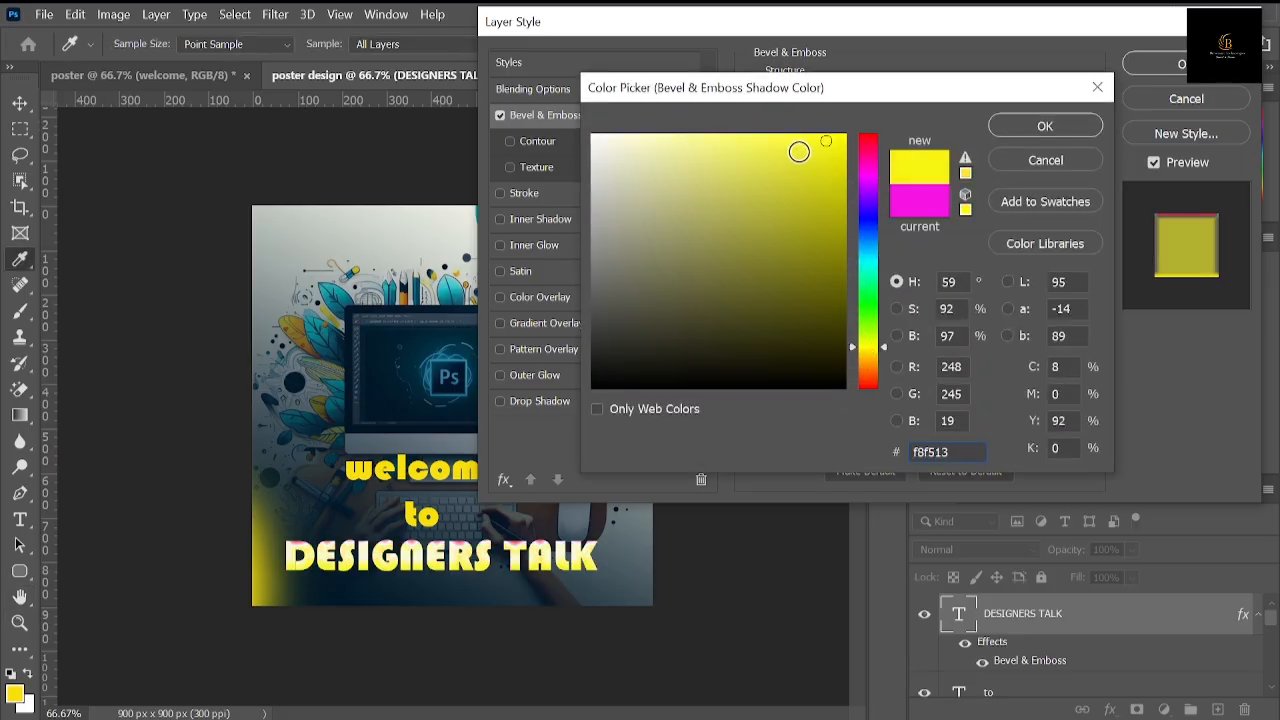
click(1046, 127)
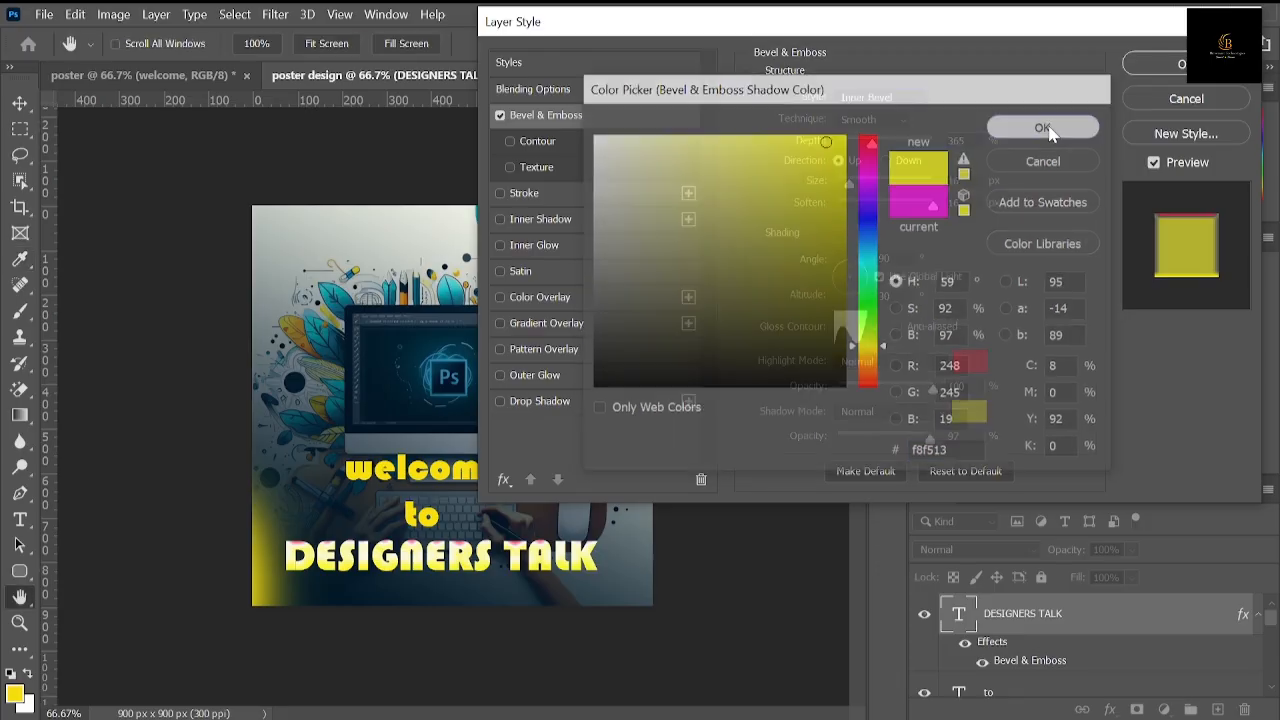
click(969, 361)
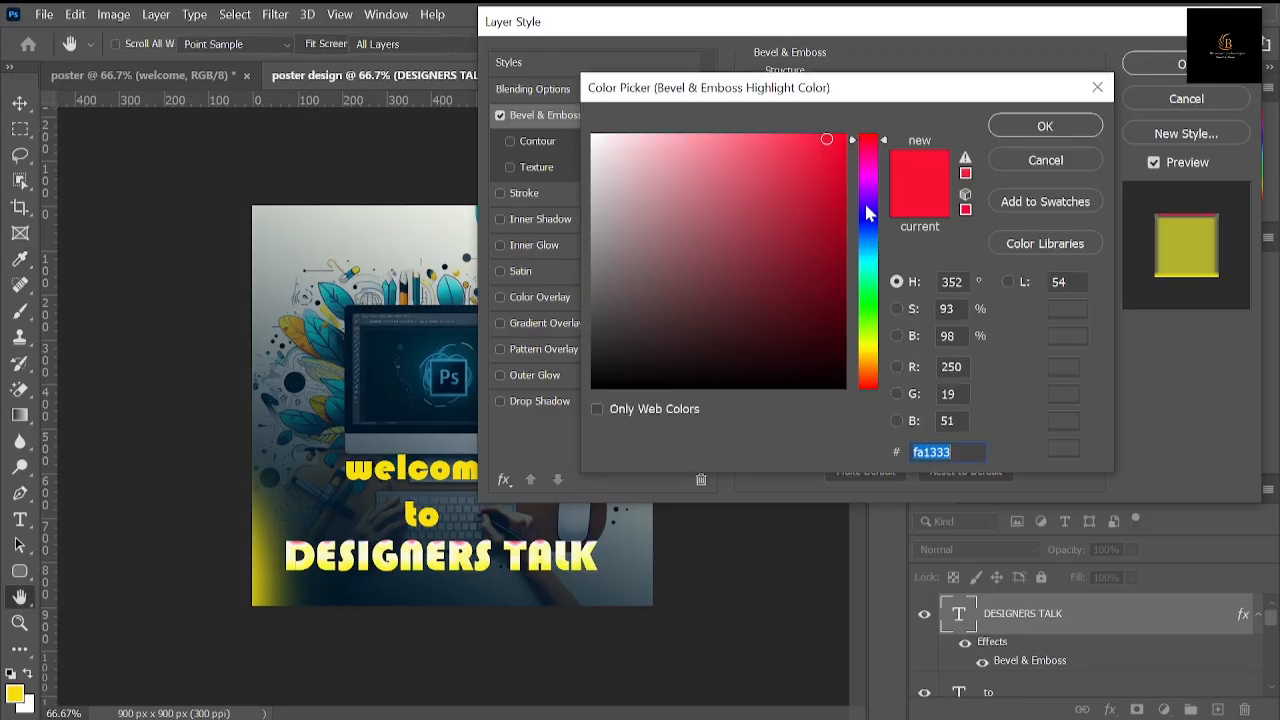
click(814, 354)
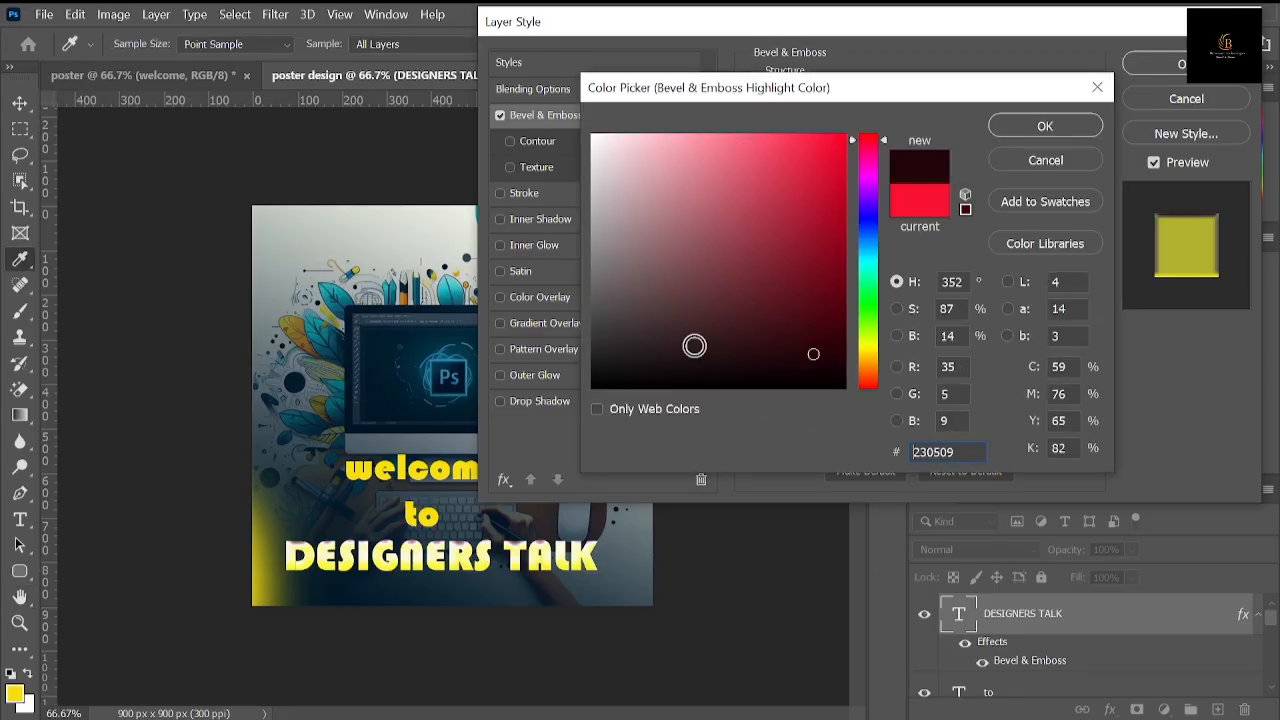
click(418, 311)
click(1043, 127)
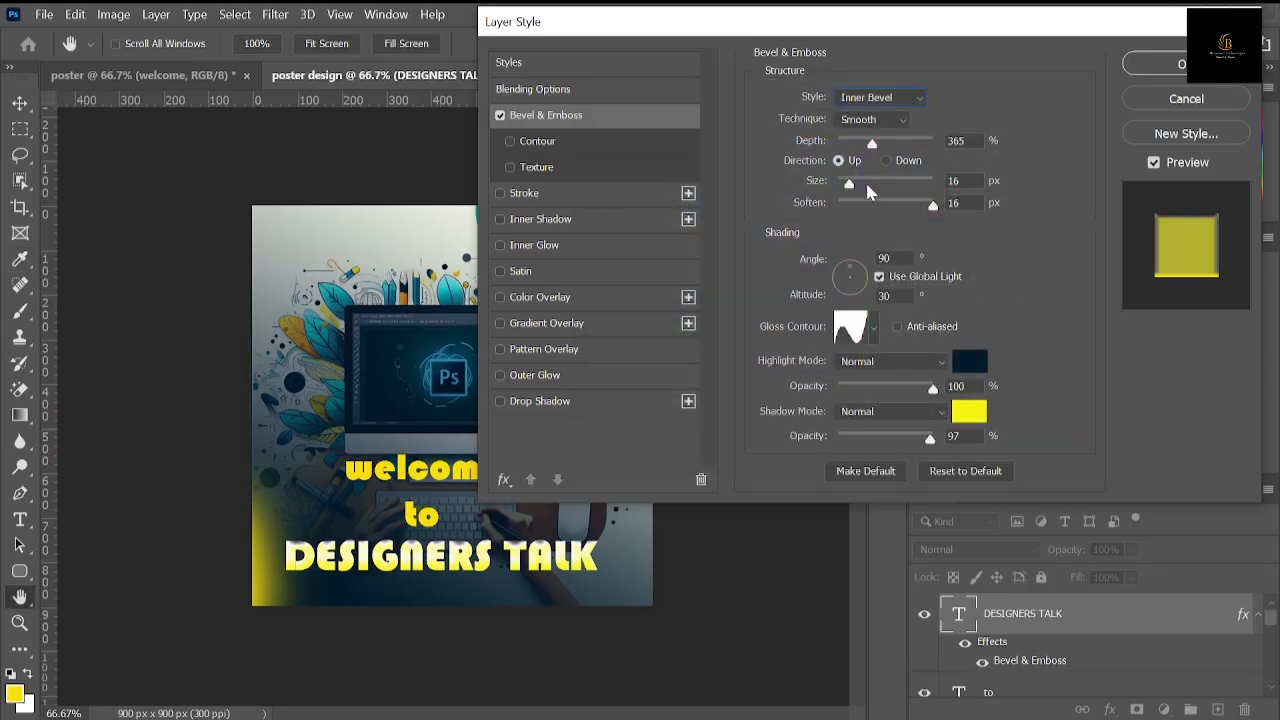
mouse_move(849, 187)
mouse_down()
mouse_move(885, 180)
mouse_move(852, 180)
mouse_up()
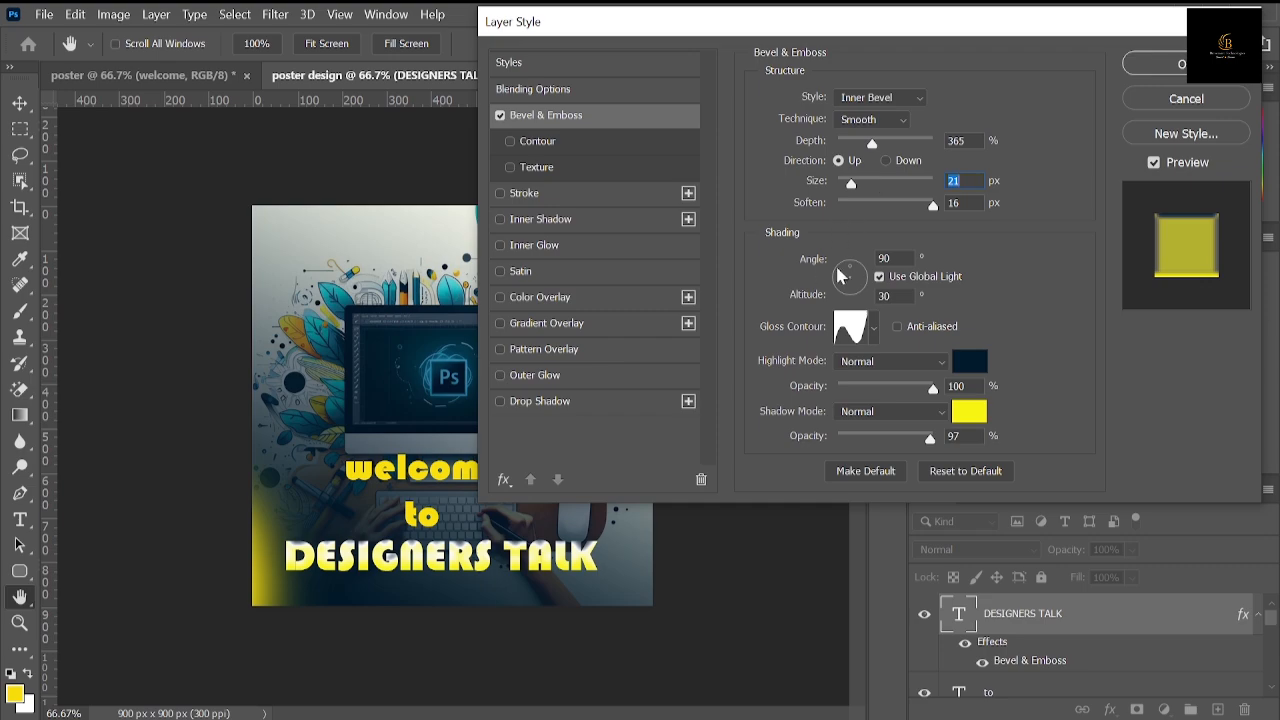
click(500, 116)
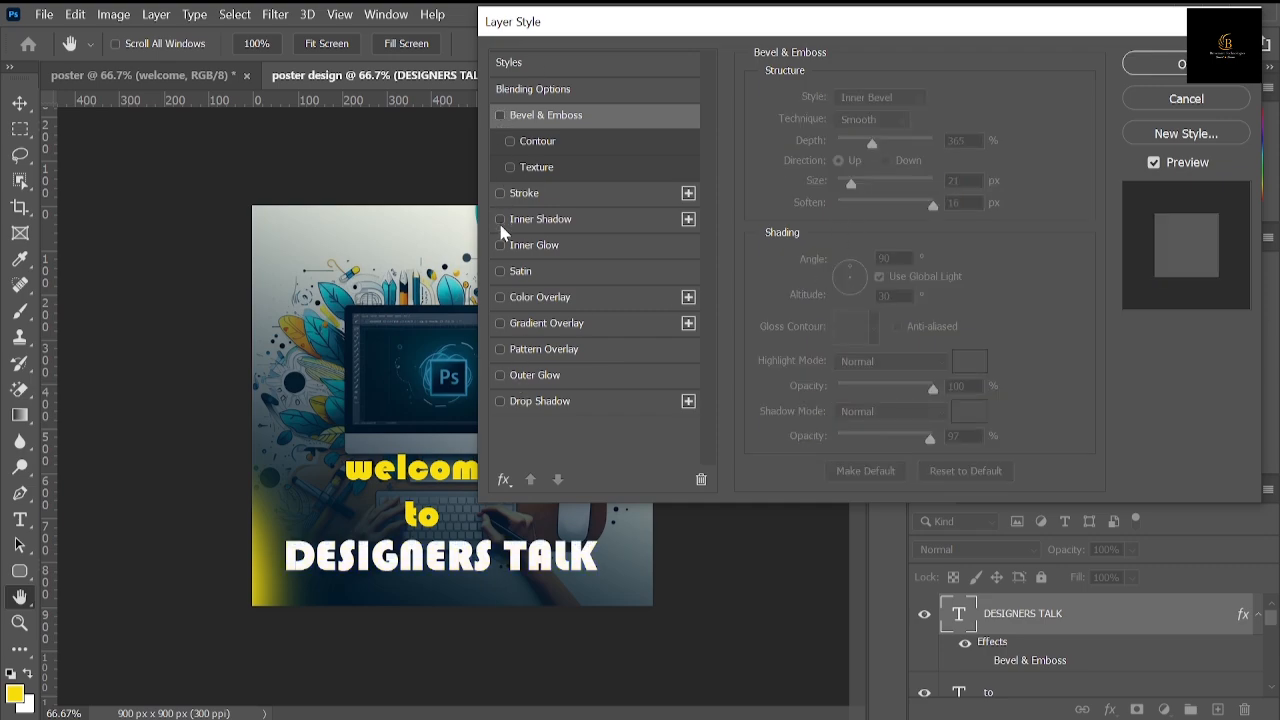
Step: Try a cyan outside stroke of 6 px around the "DESIGNERS TALK" lettering
click(500, 194)
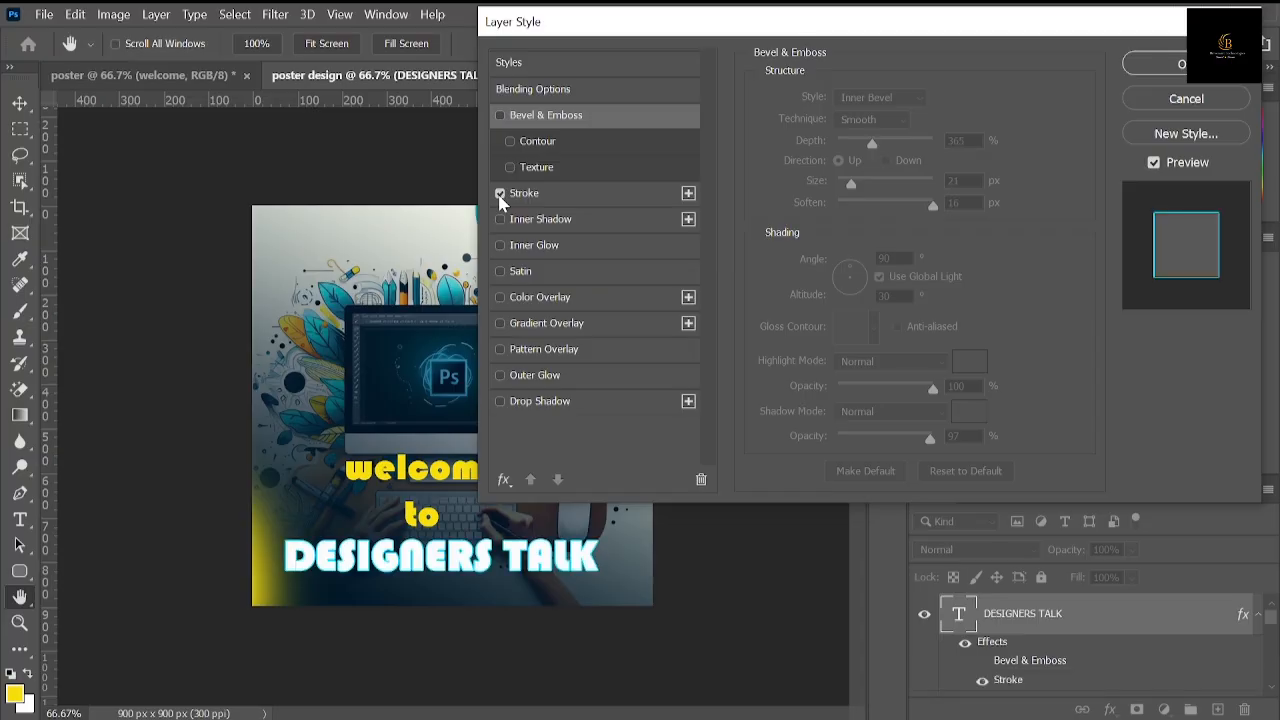
click(539, 198)
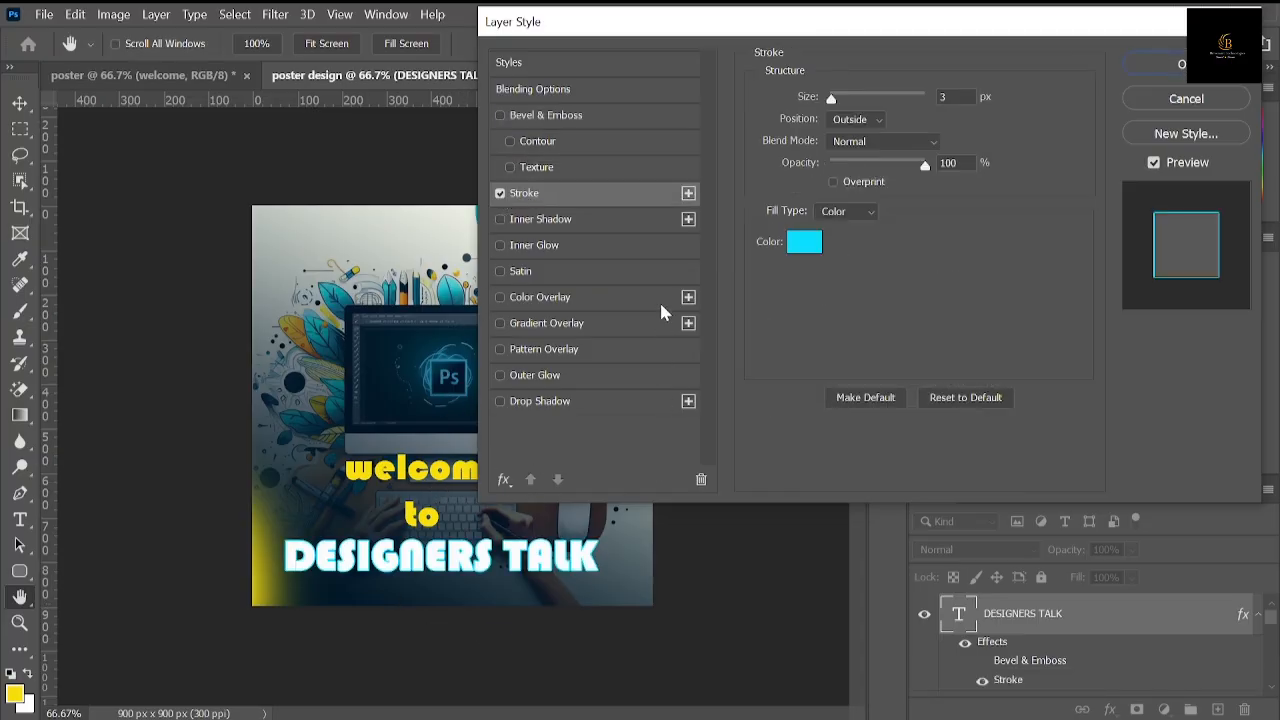
click(849, 120)
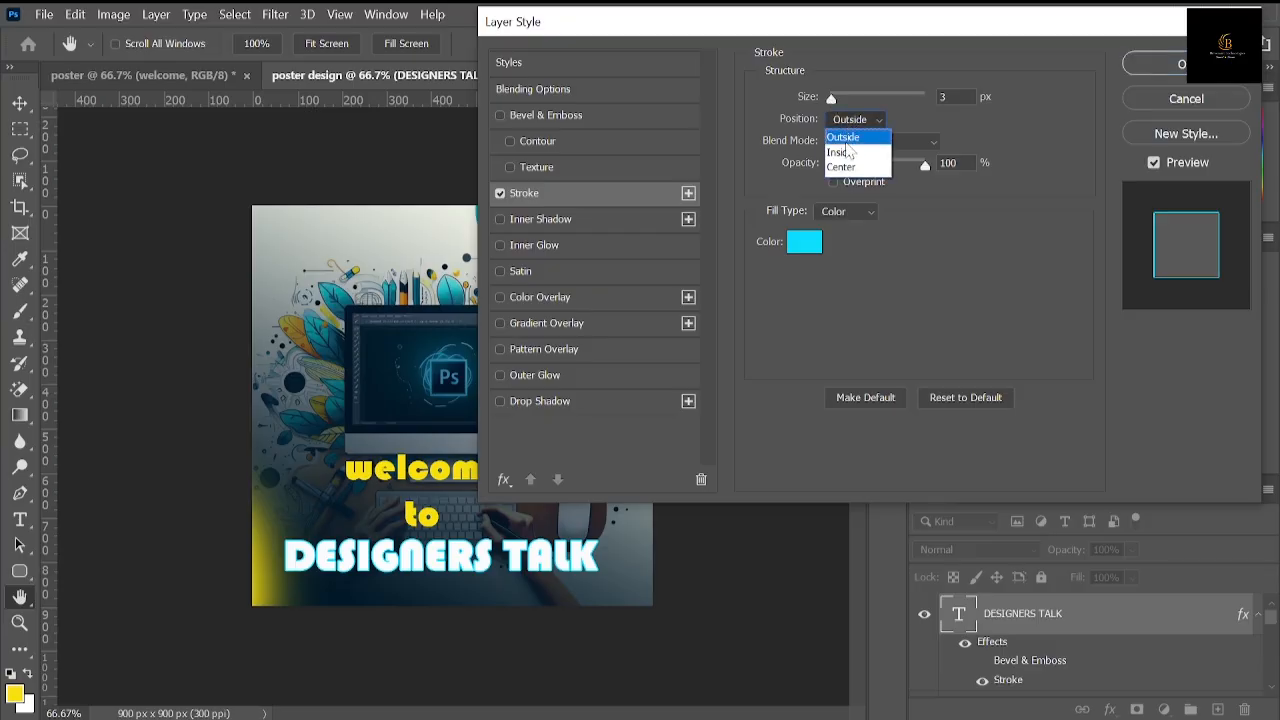
click(853, 123)
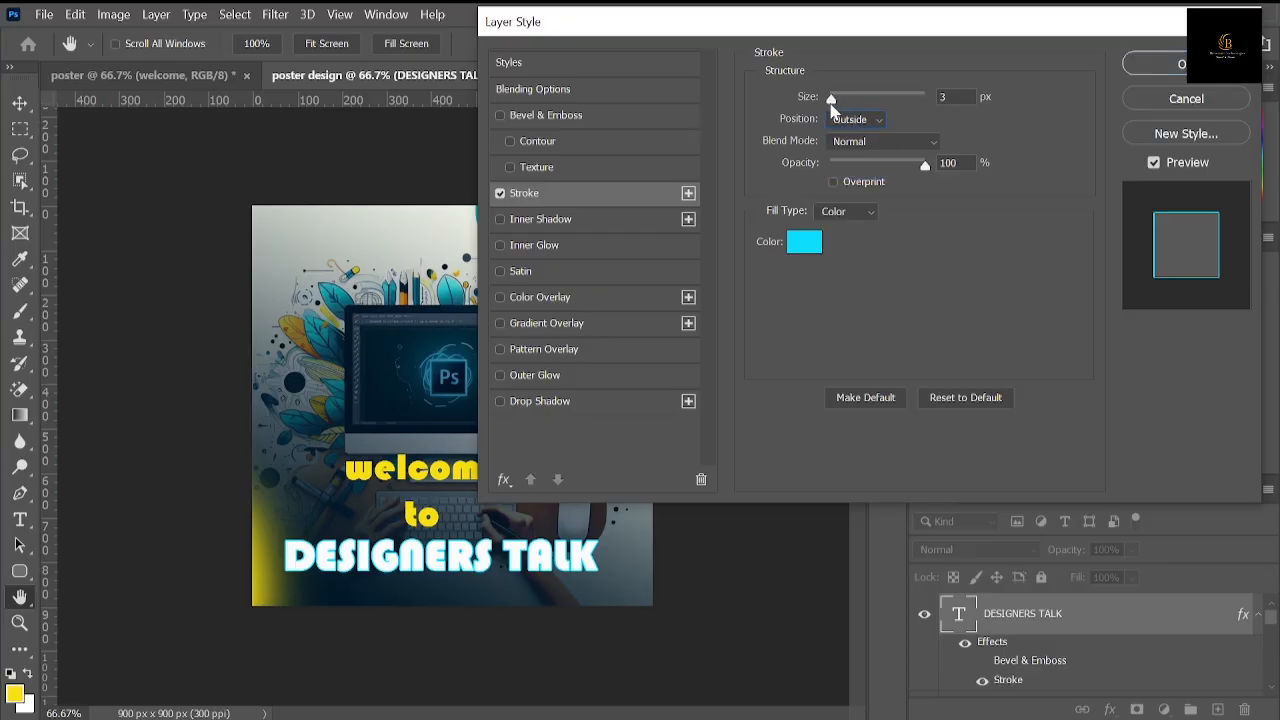
mouse_move(832, 103)
mouse_down()
mouse_move(862, 103)
mouse_move(832, 97)
mouse_up()
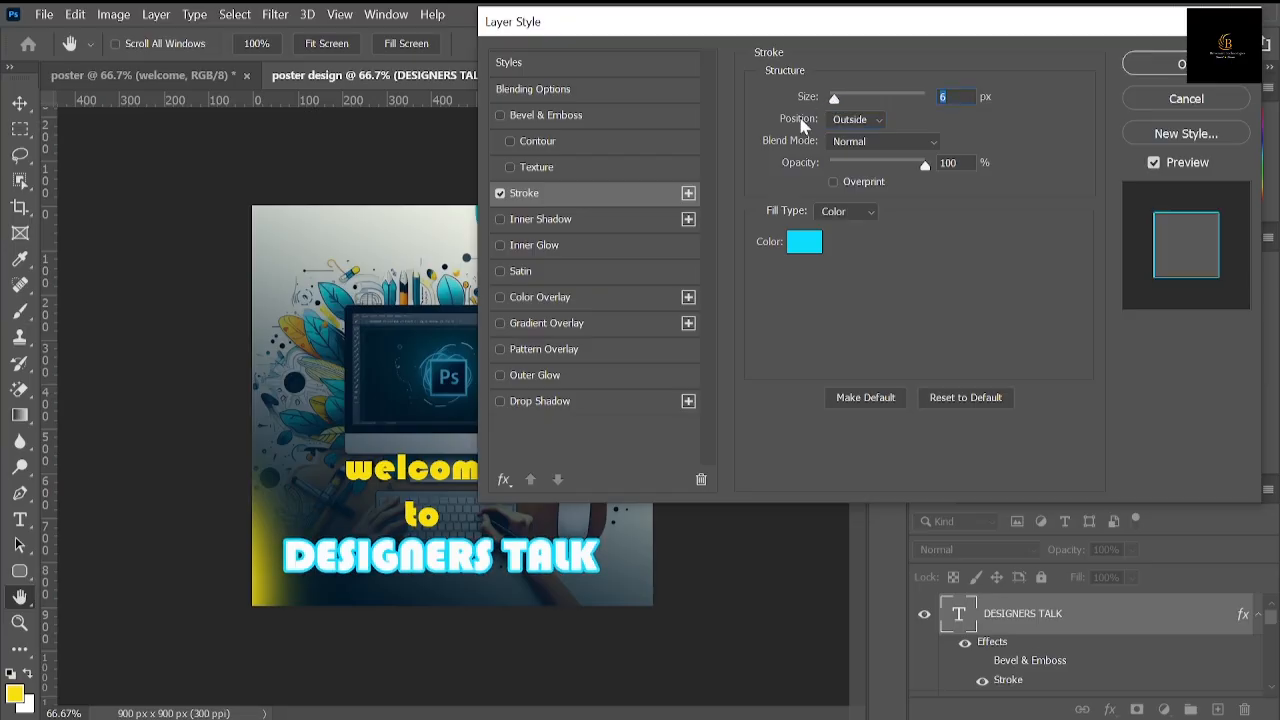
Step: Add a blue drop shadow to the "DESIGNERS TALK" text and turn off its stroke
click(501, 402)
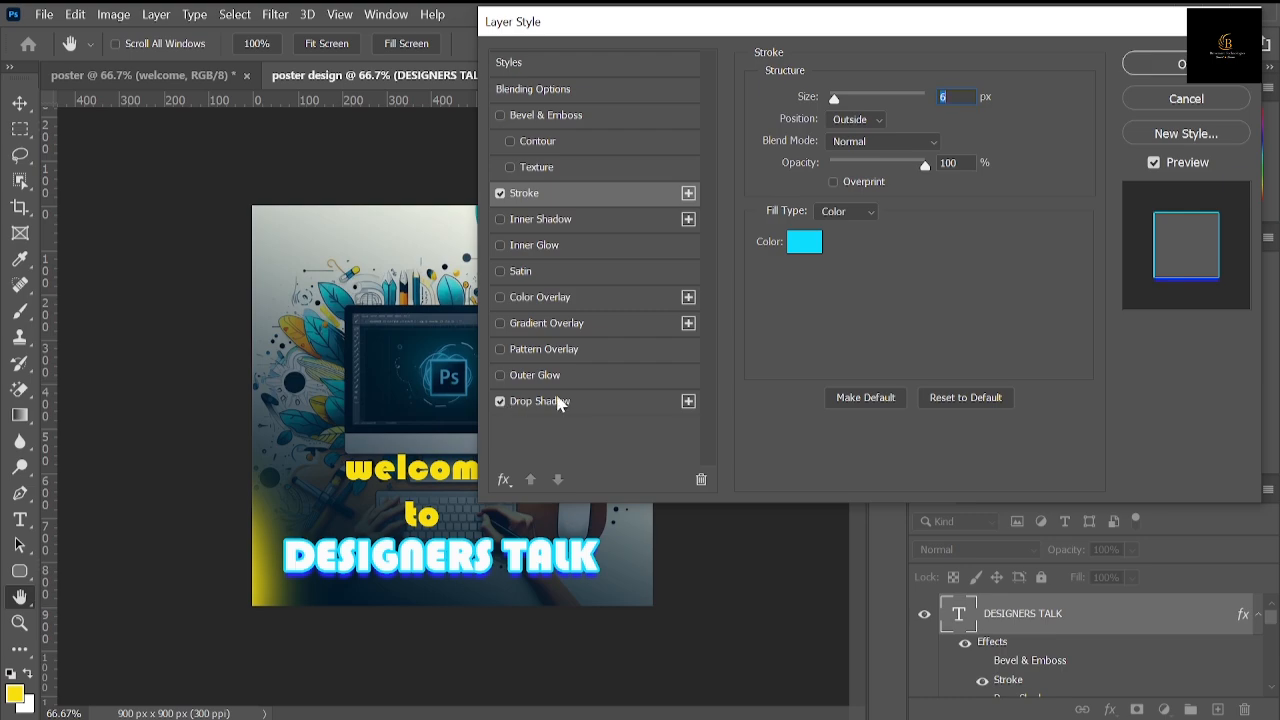
click(575, 402)
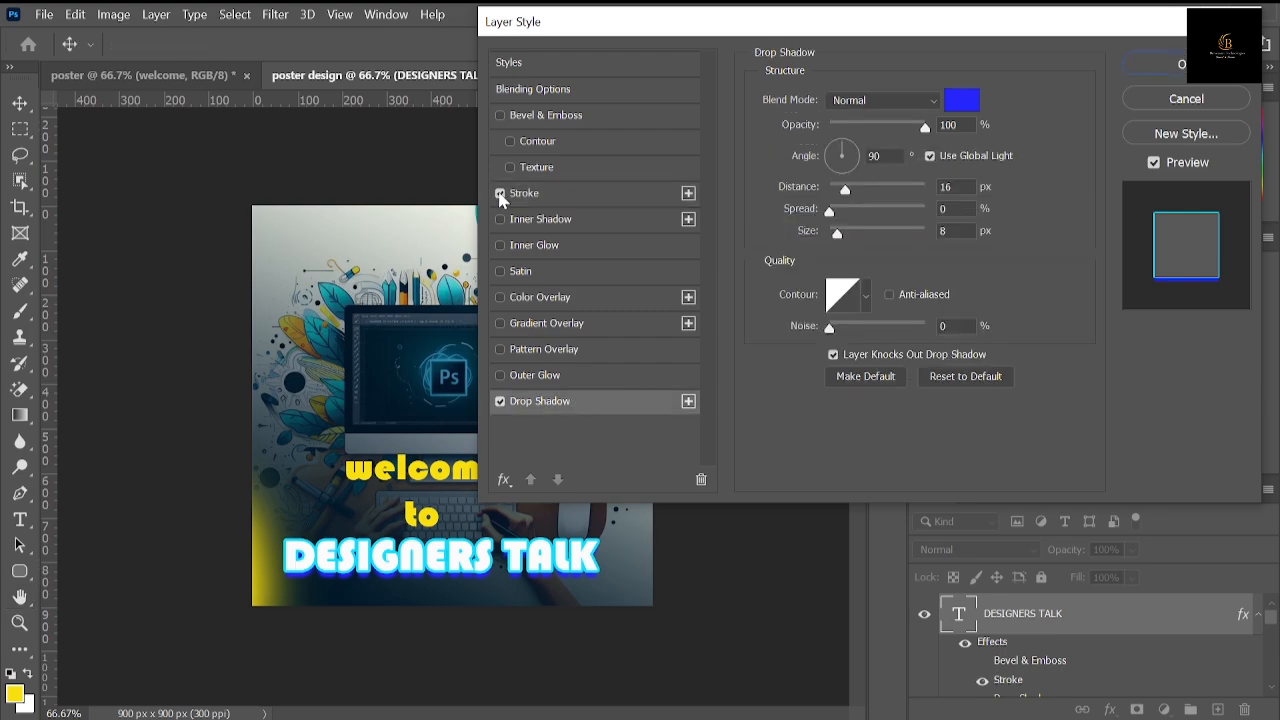
click(501, 194)
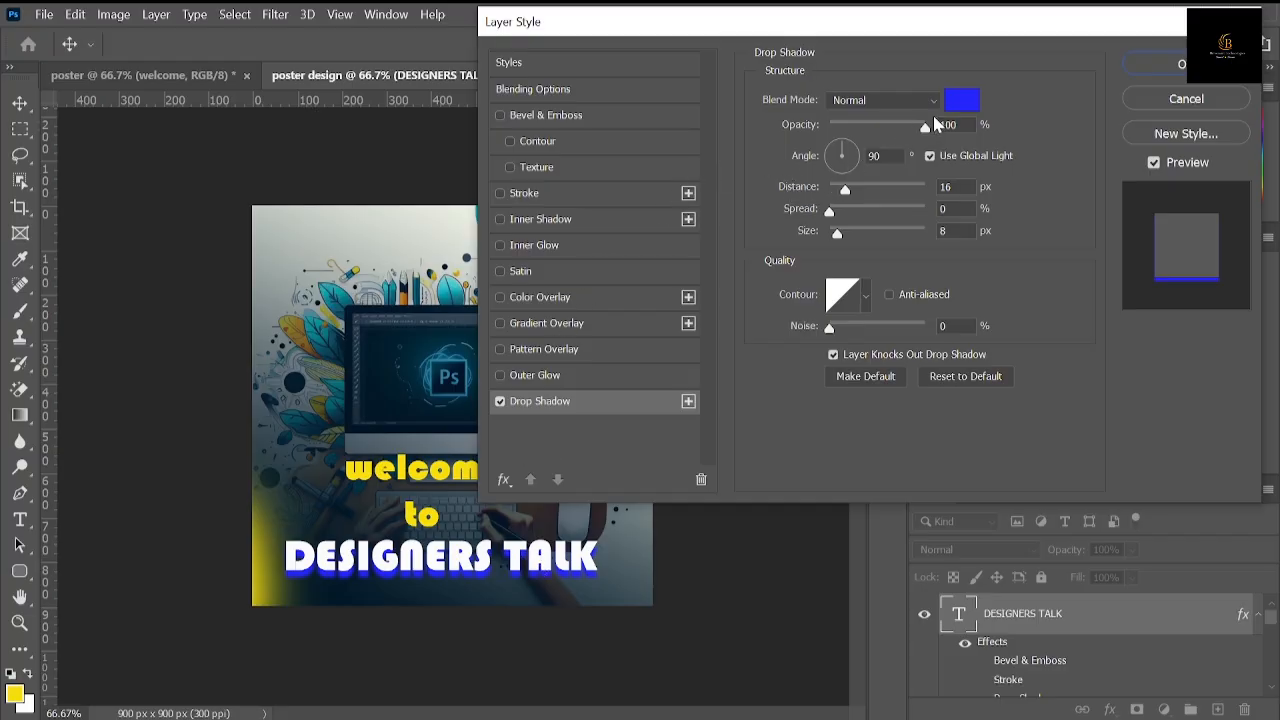
Step: Try lime, teal, sampled navy and blue drop shadow colours on "DESIGNERS TALK", settling on purple 790464
click(958, 101)
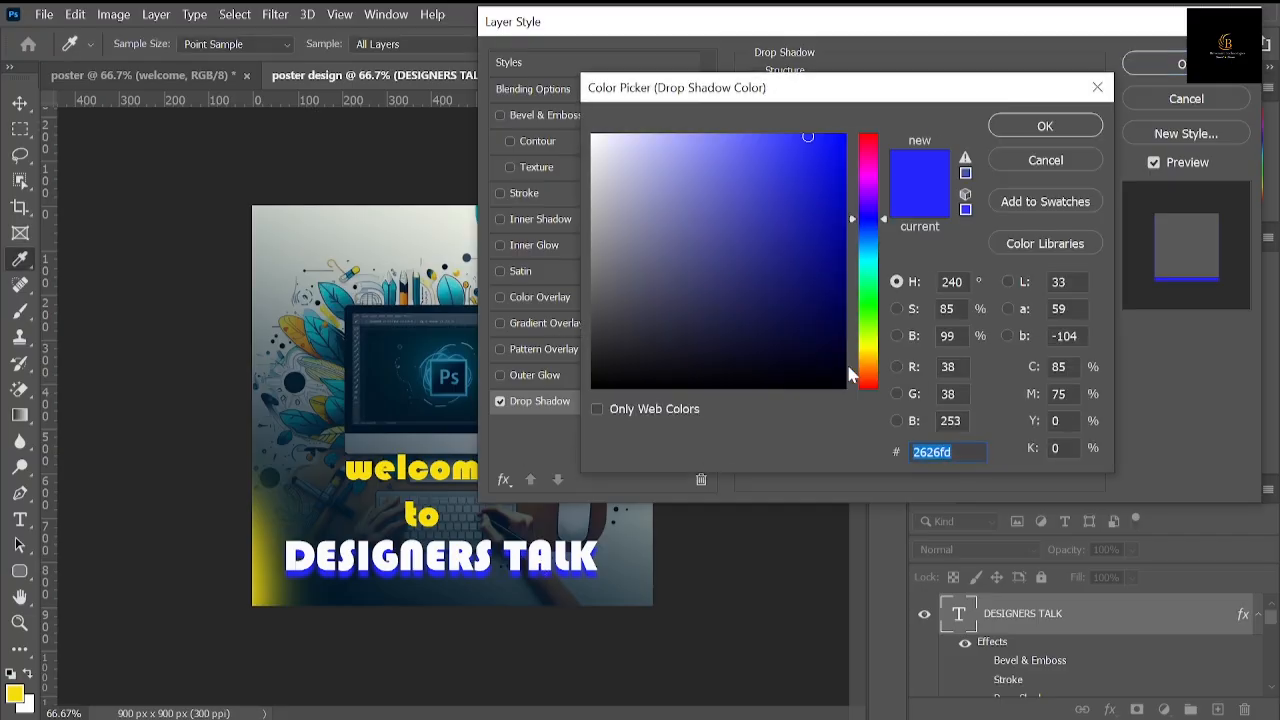
click(878, 333)
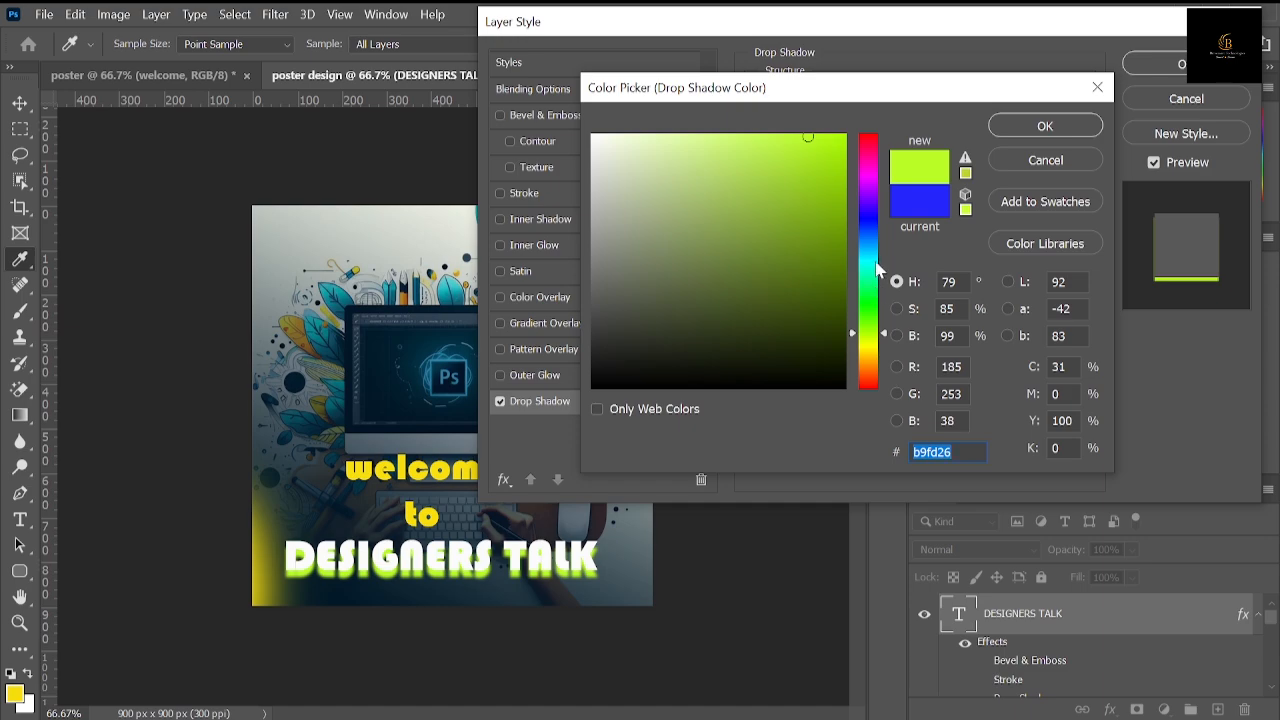
click(878, 262)
drag(792, 229, 825, 280)
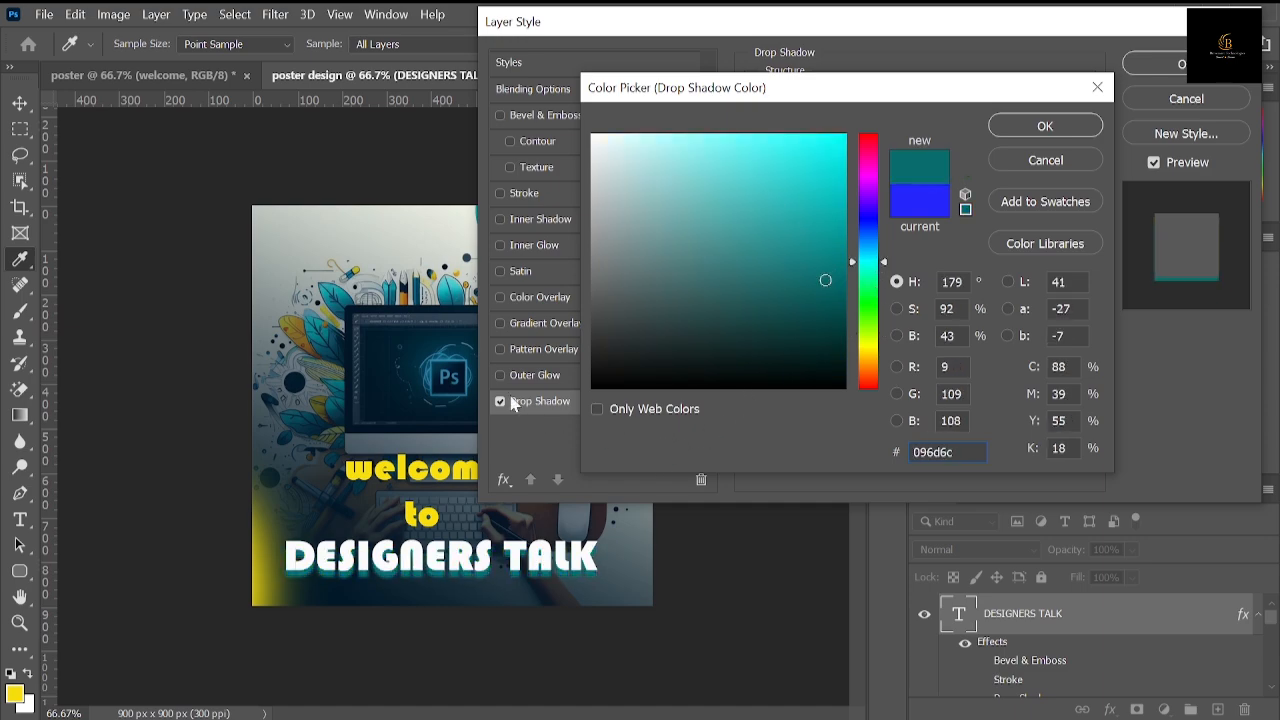
click(452, 373)
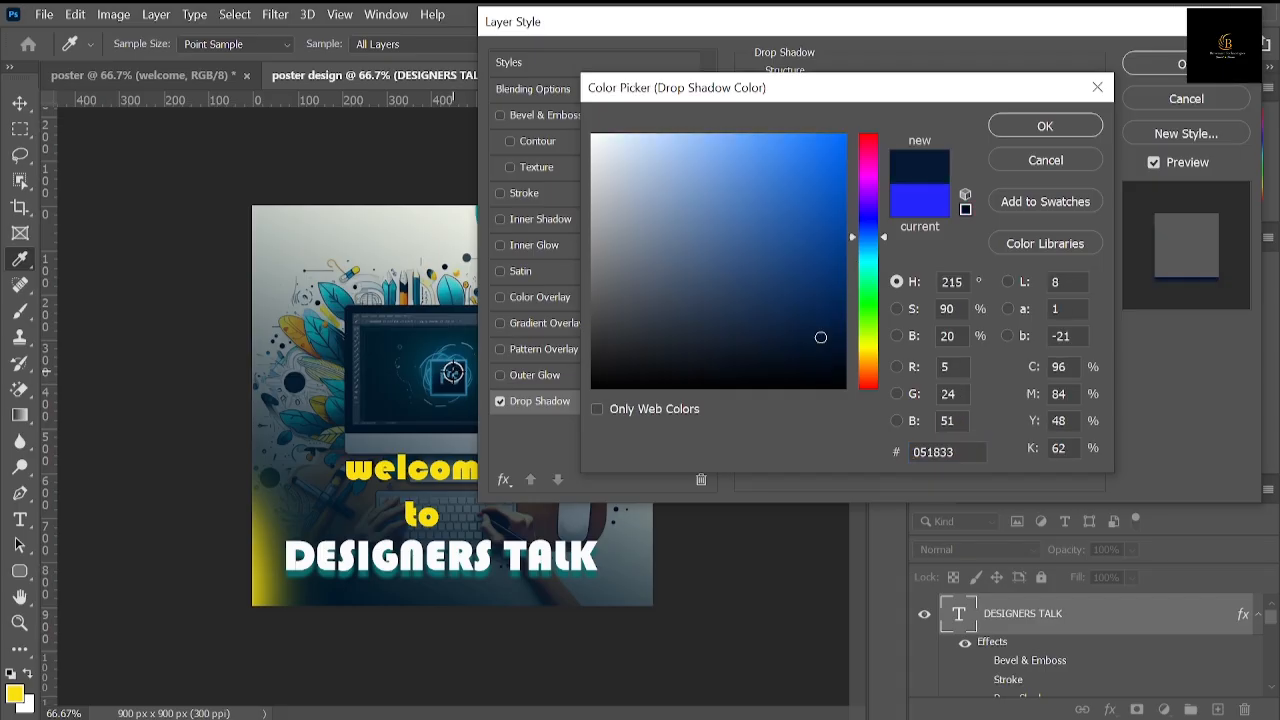
click(845, 246)
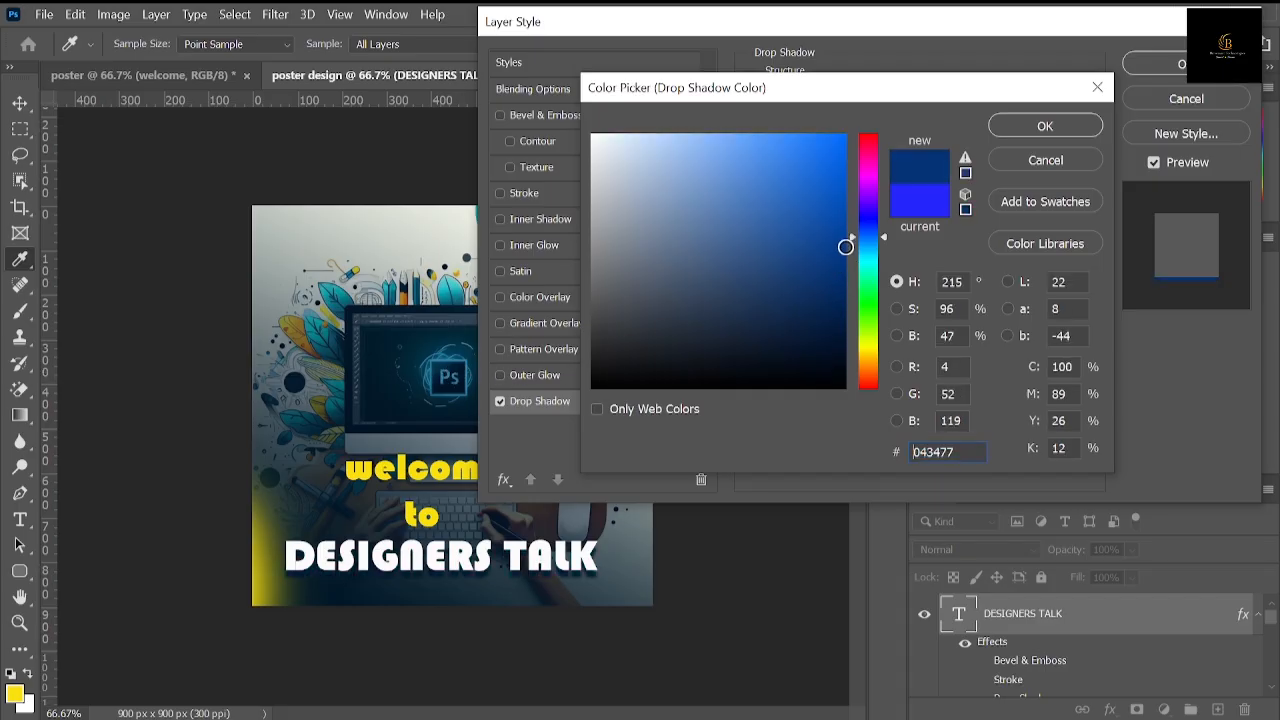
click(867, 169)
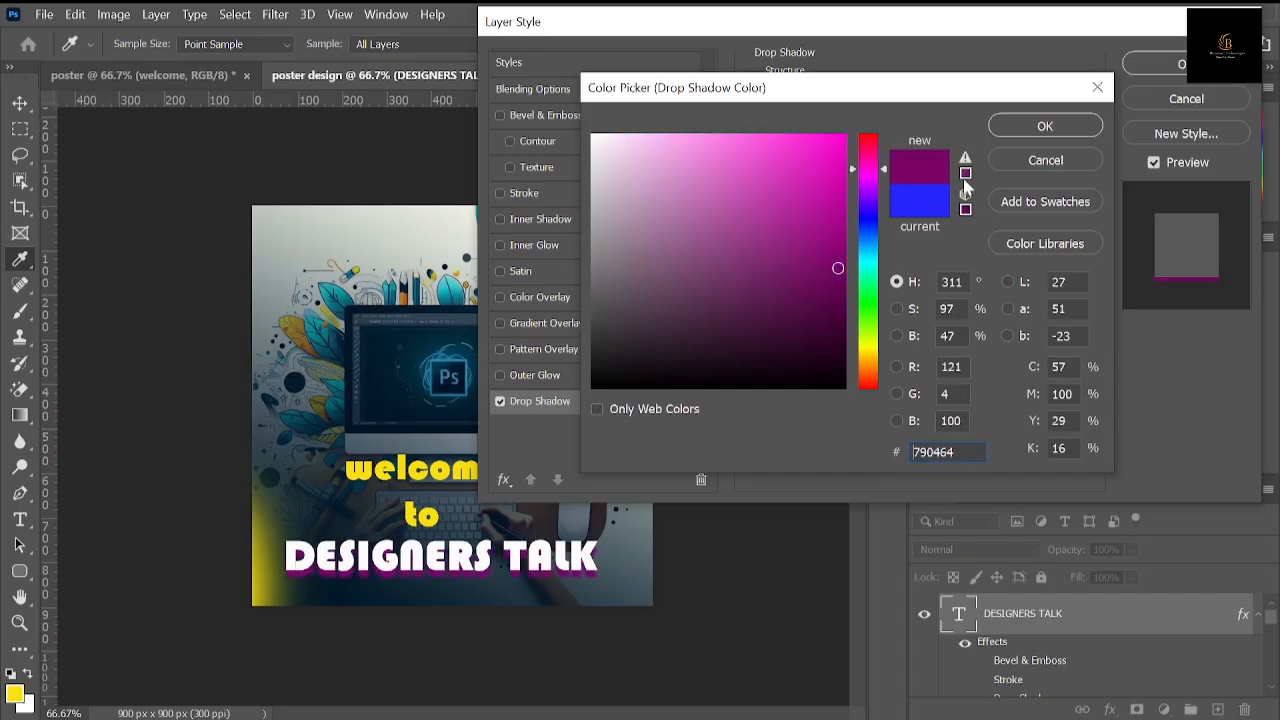
click(1043, 128)
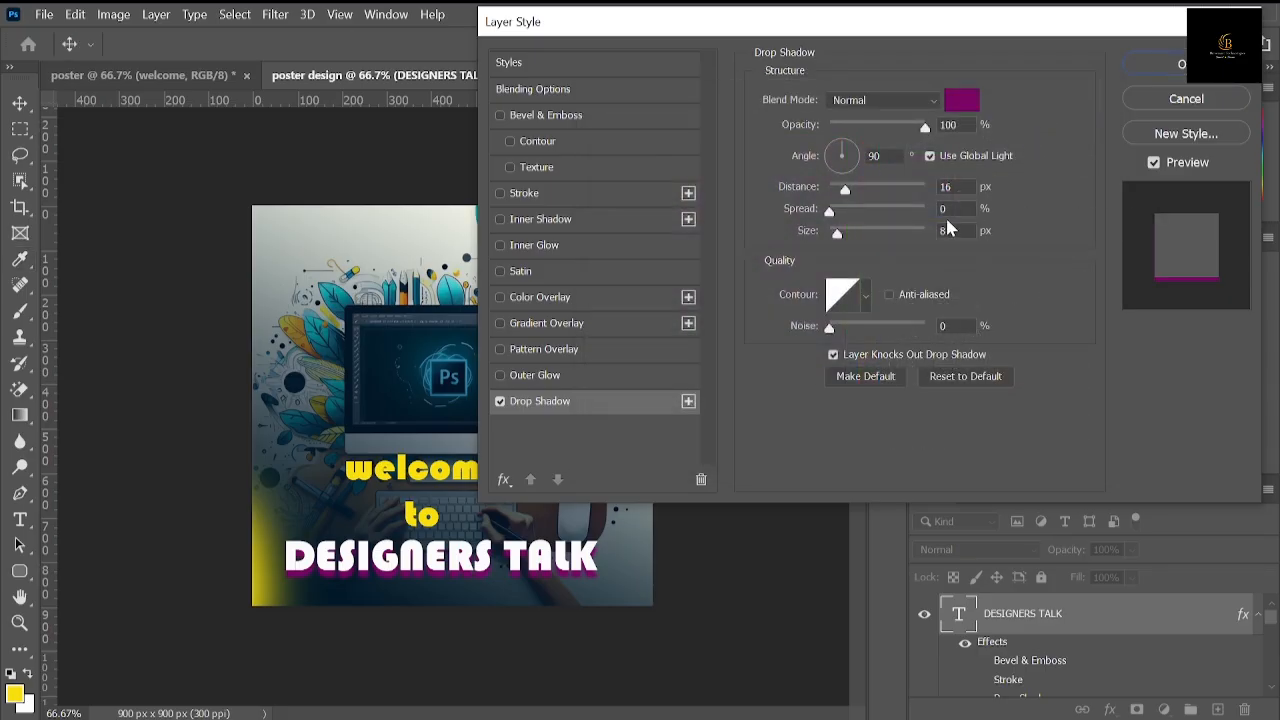
Step: Experiment with the drop shadow's distance, spread and size, ending at 16 px distance, 4% spread and 7 px size
drag(845, 195, 849, 236)
click(840, 198)
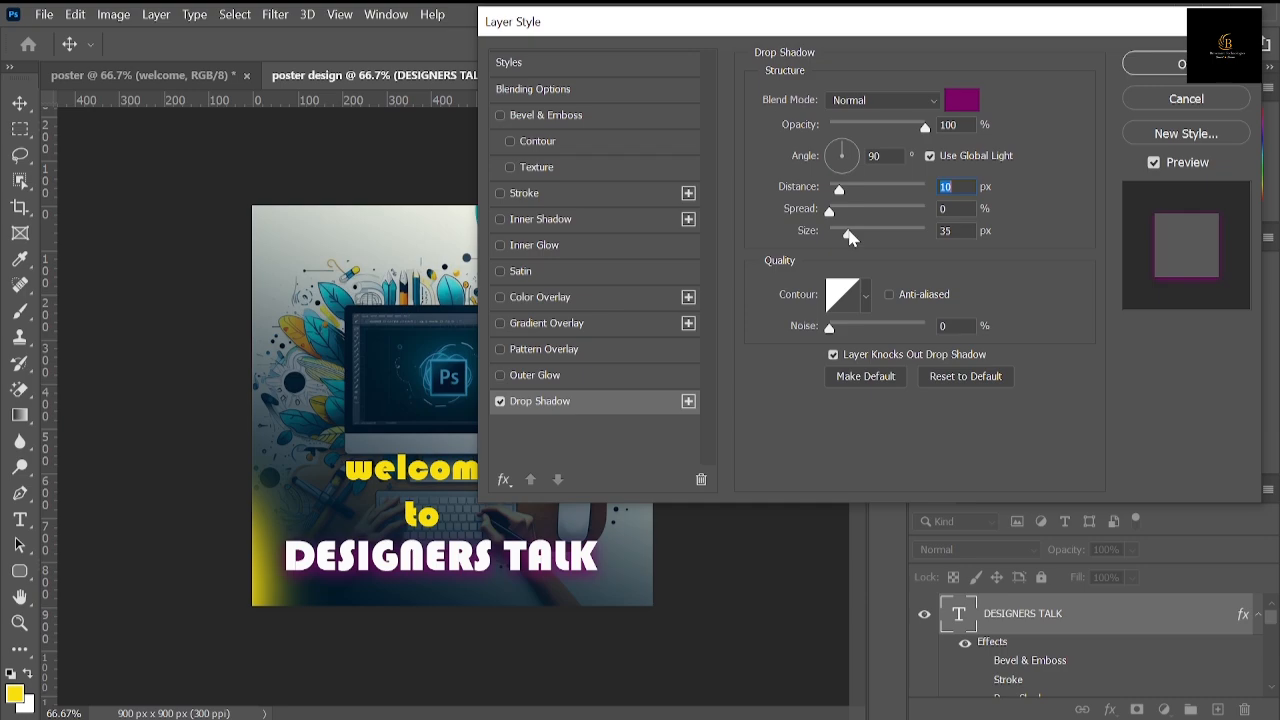
drag(849, 236, 849, 236)
drag(831, 212, 887, 210)
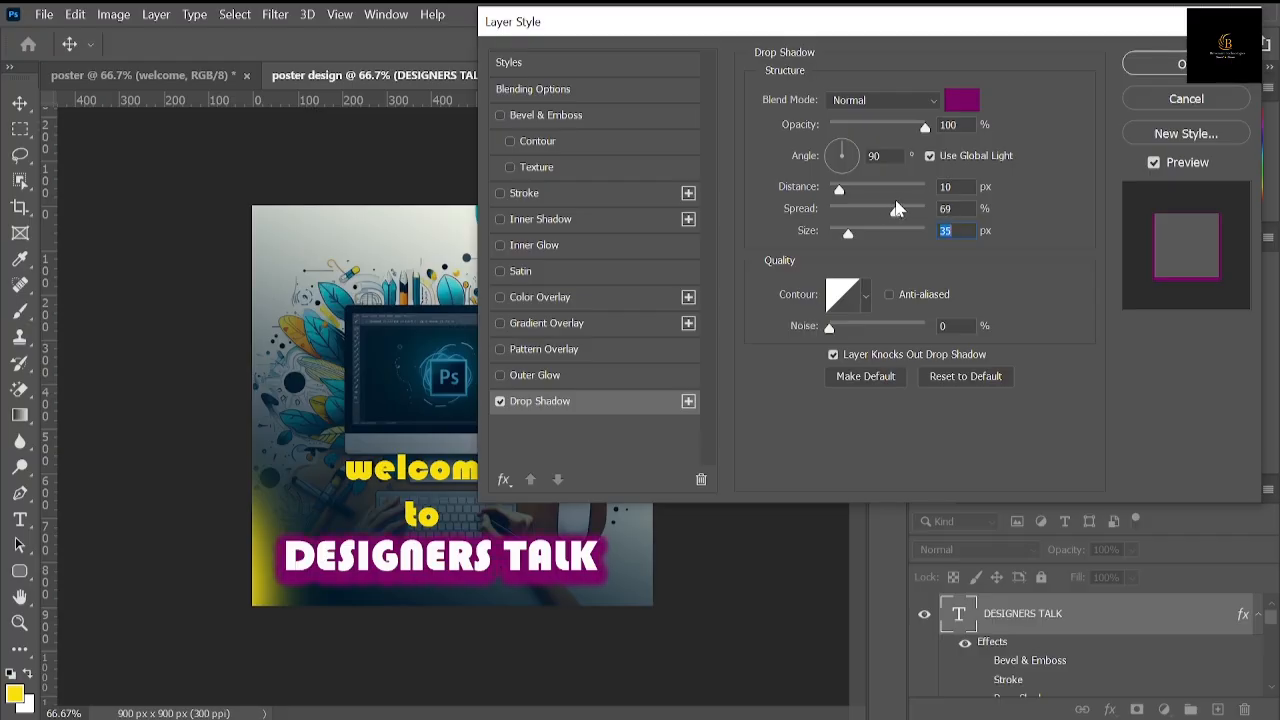
drag(889, 207, 838, 236)
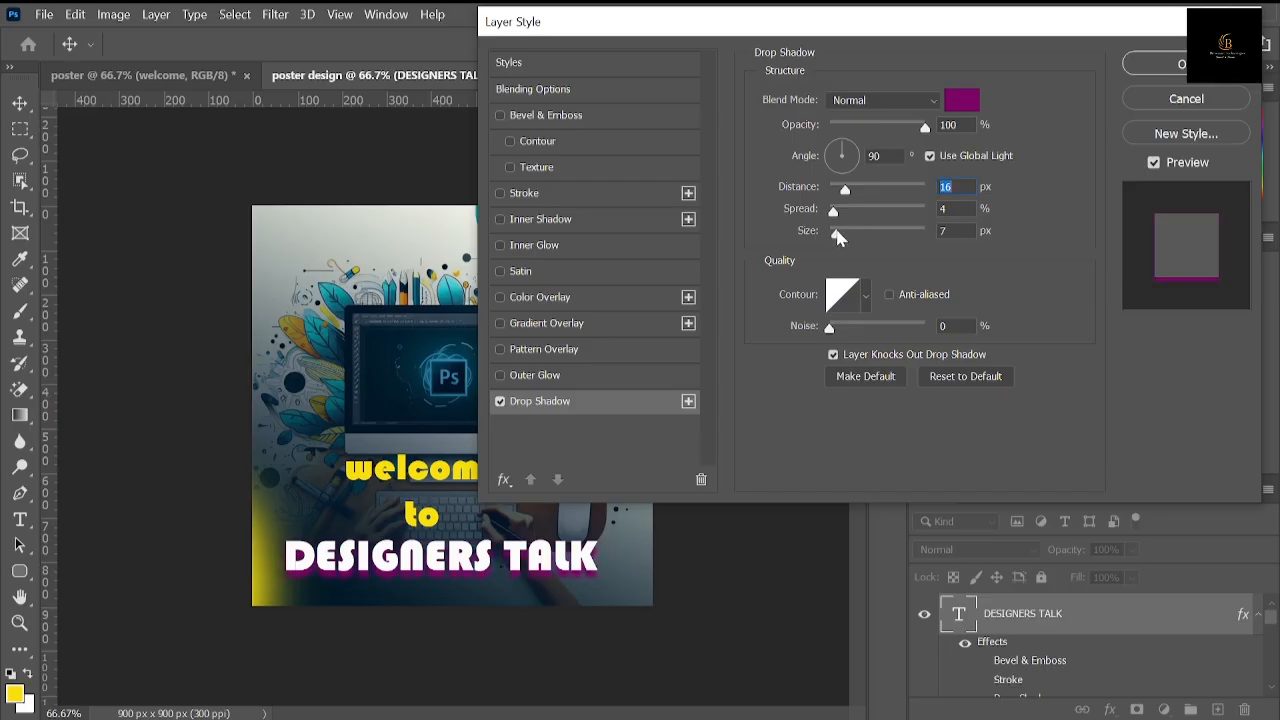
click(838, 236)
Step: Try a custom wave-shaped contour and a 17° angle on the drop shadow, and turn the effect off
click(840, 296)
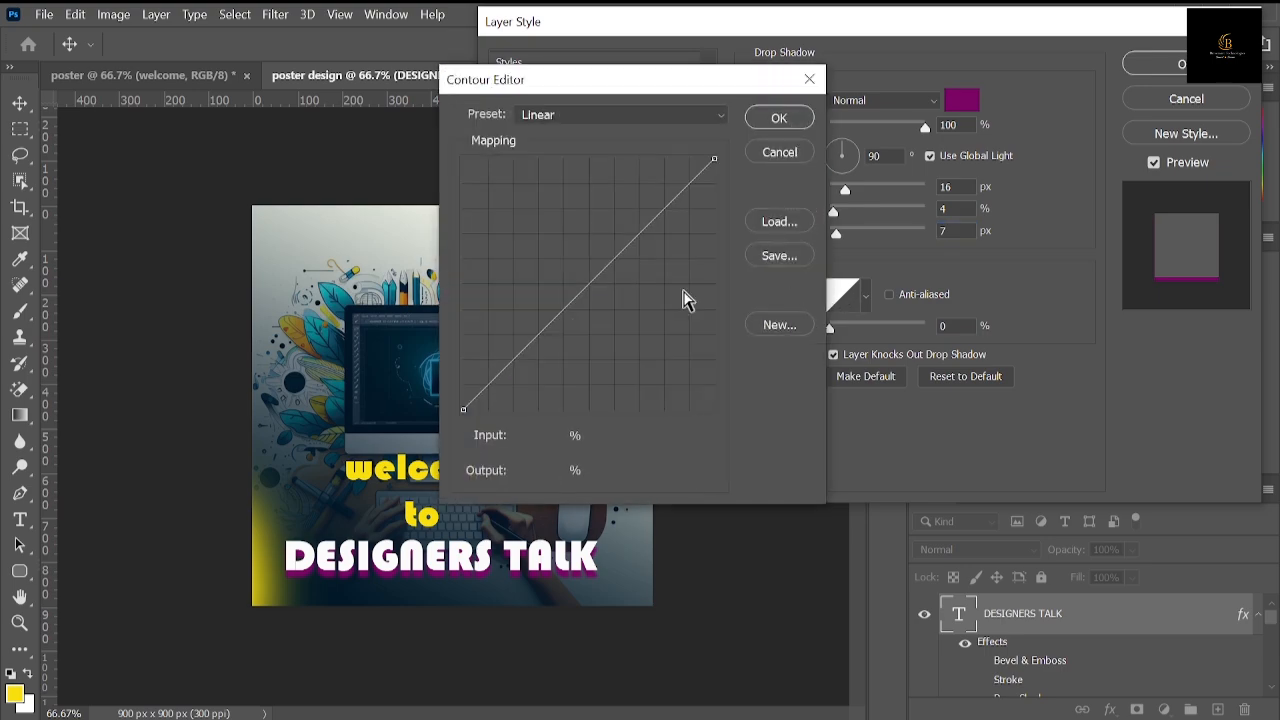
drag(600, 278, 637, 349)
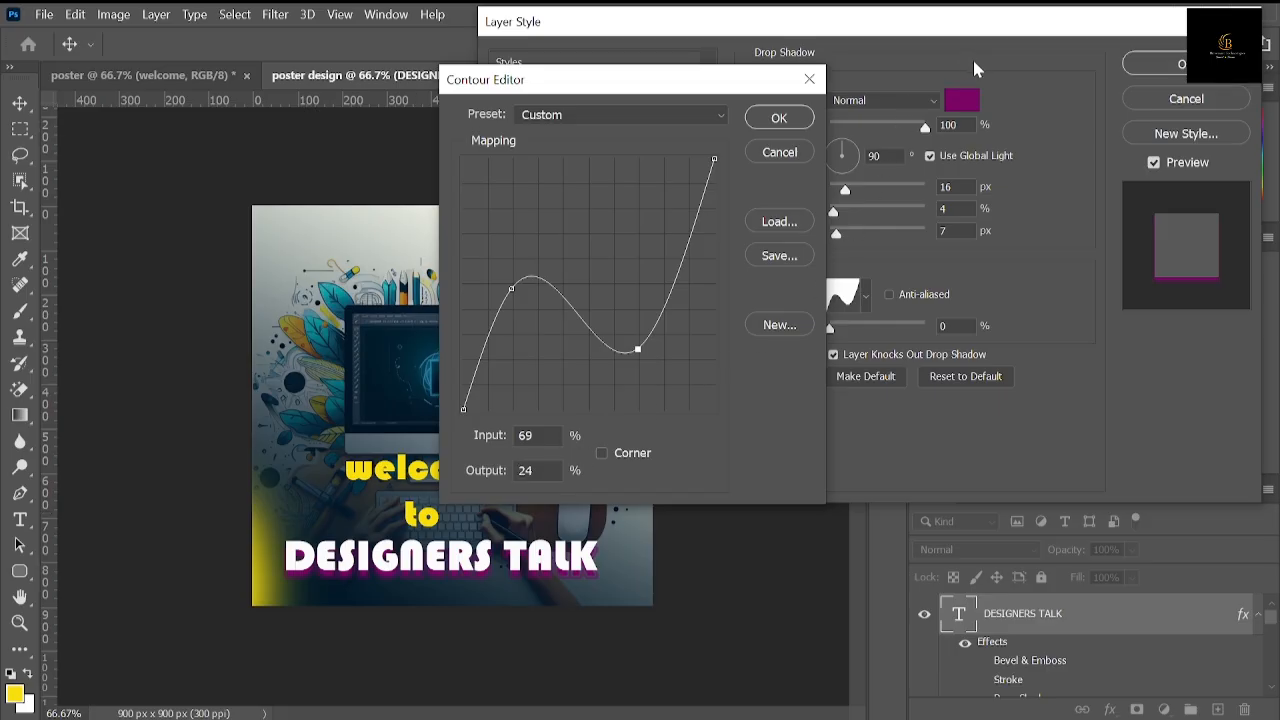
click(799, 123)
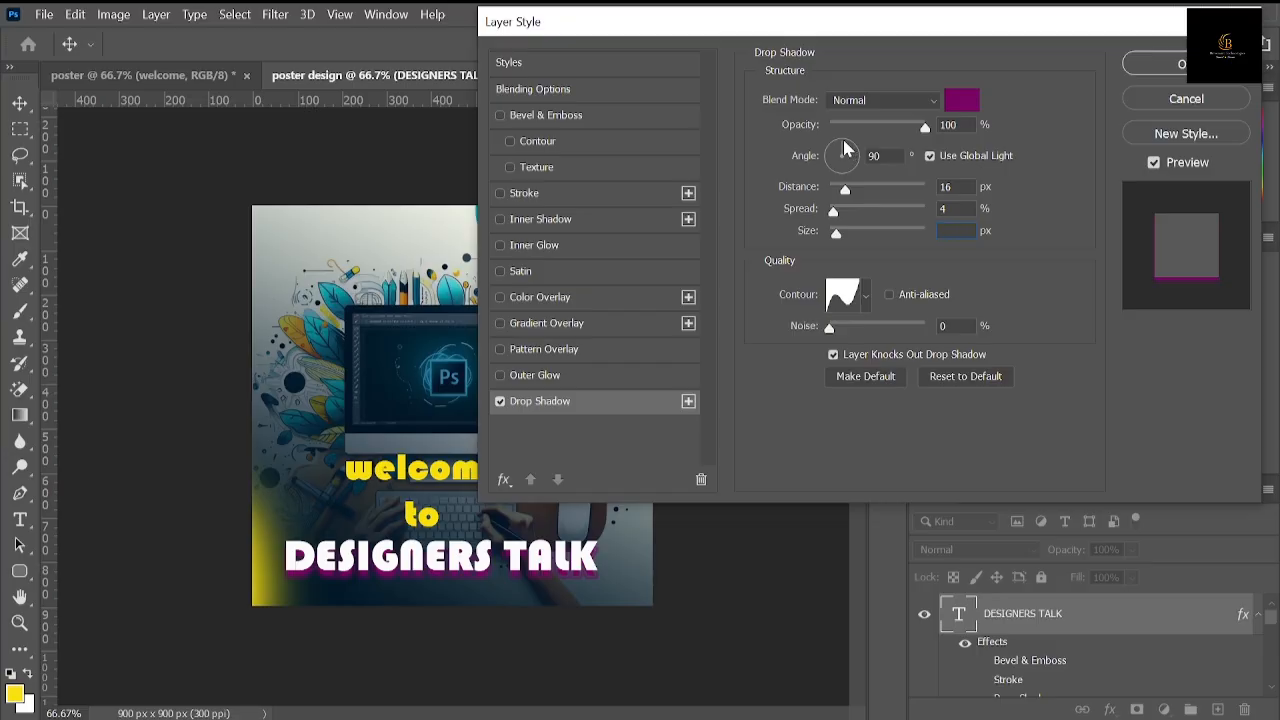
drag(844, 148, 858, 151)
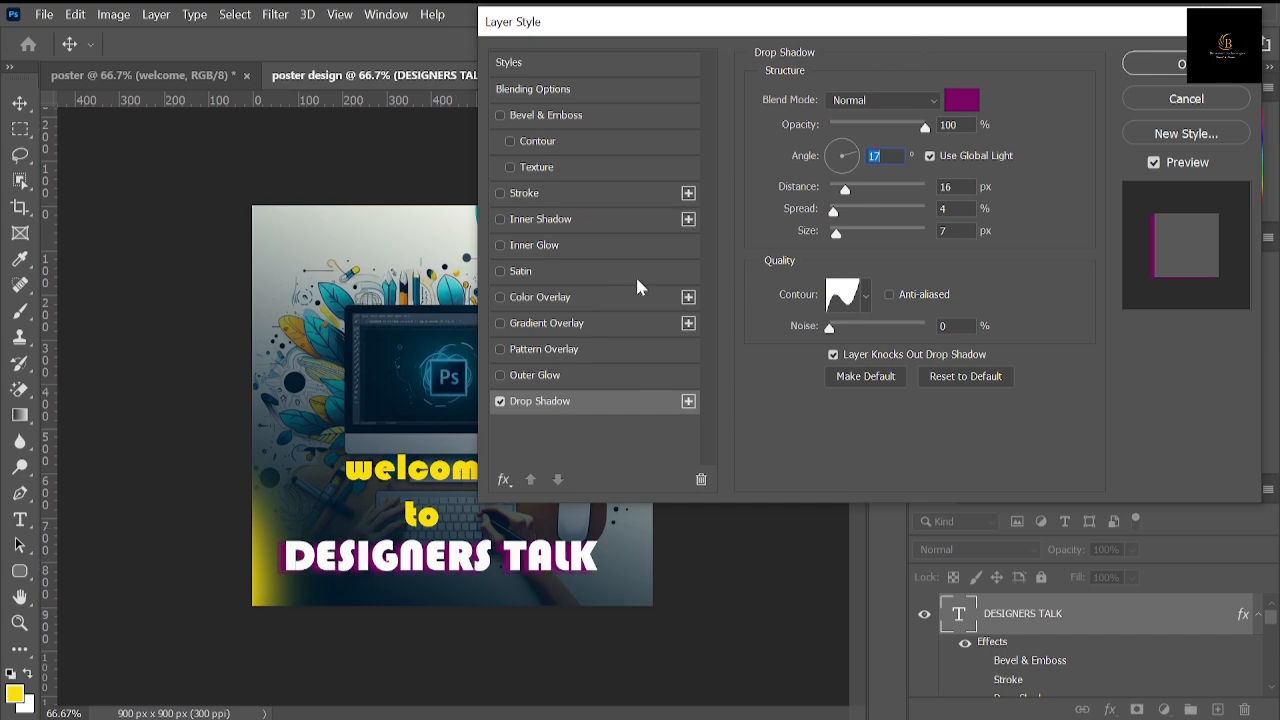
click(500, 402)
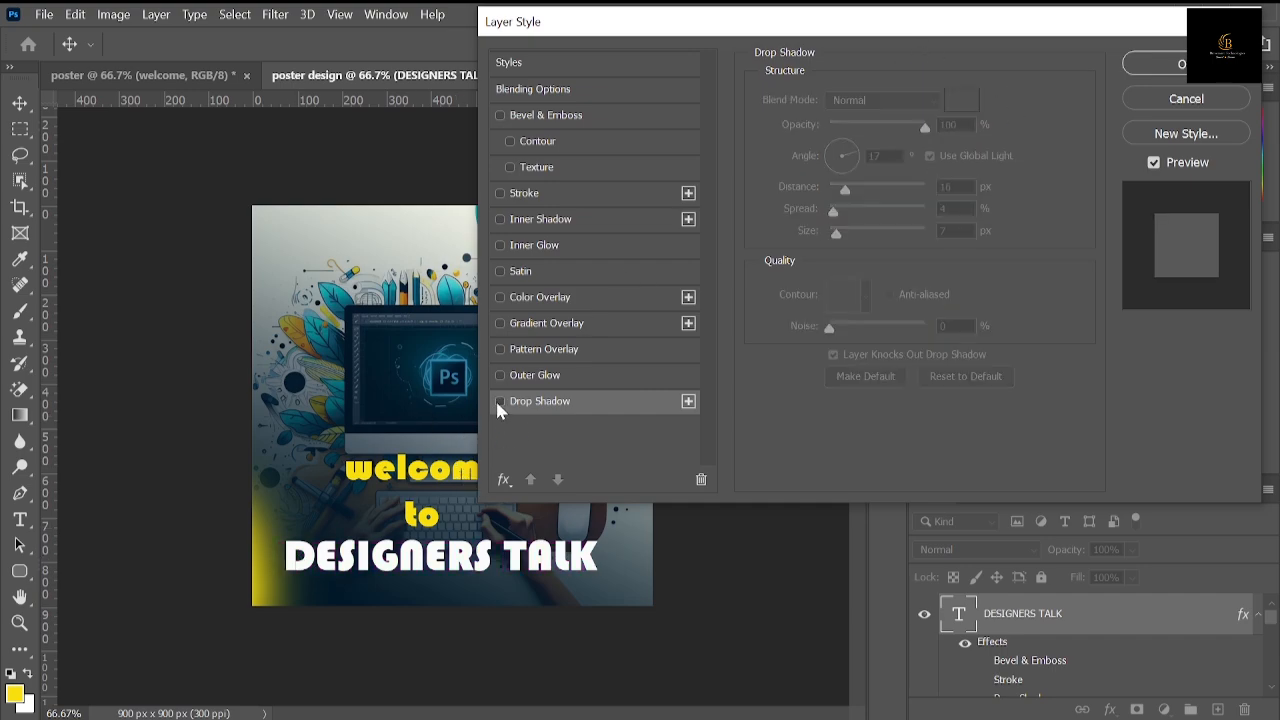
Step: Apply a linear yellow-to-red Gradient Overlay to the "DESIGNERS TALK" text at an angle of 81°
click(499, 324)
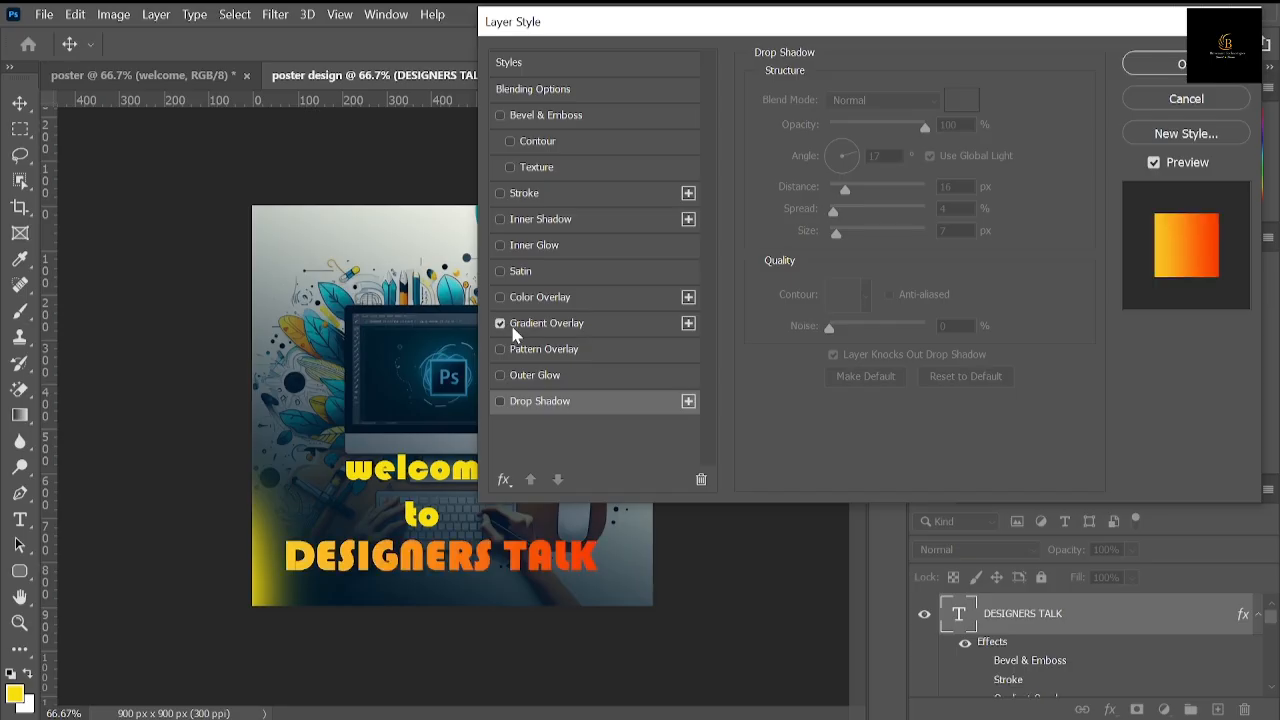
click(561, 328)
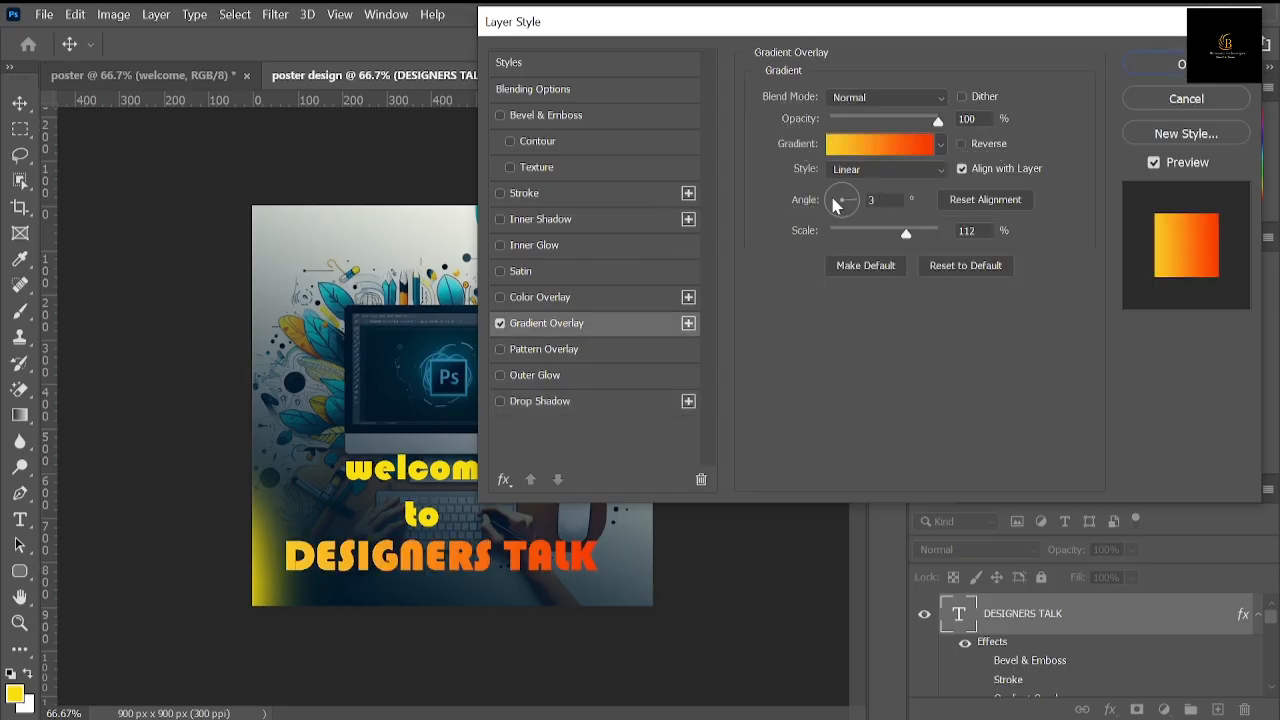
drag(851, 204, 845, 194)
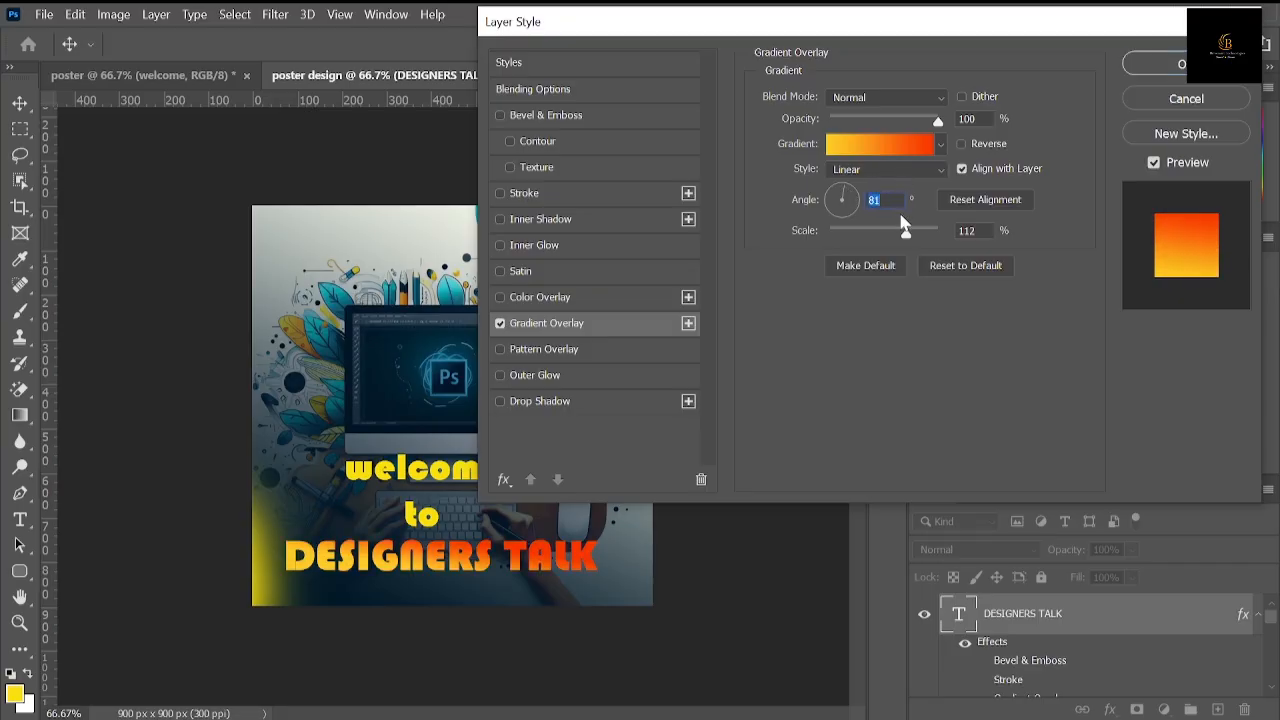
Step: Browse the gradient preset folders for the overlay, examining the Oranges set and the preset options
click(939, 144)
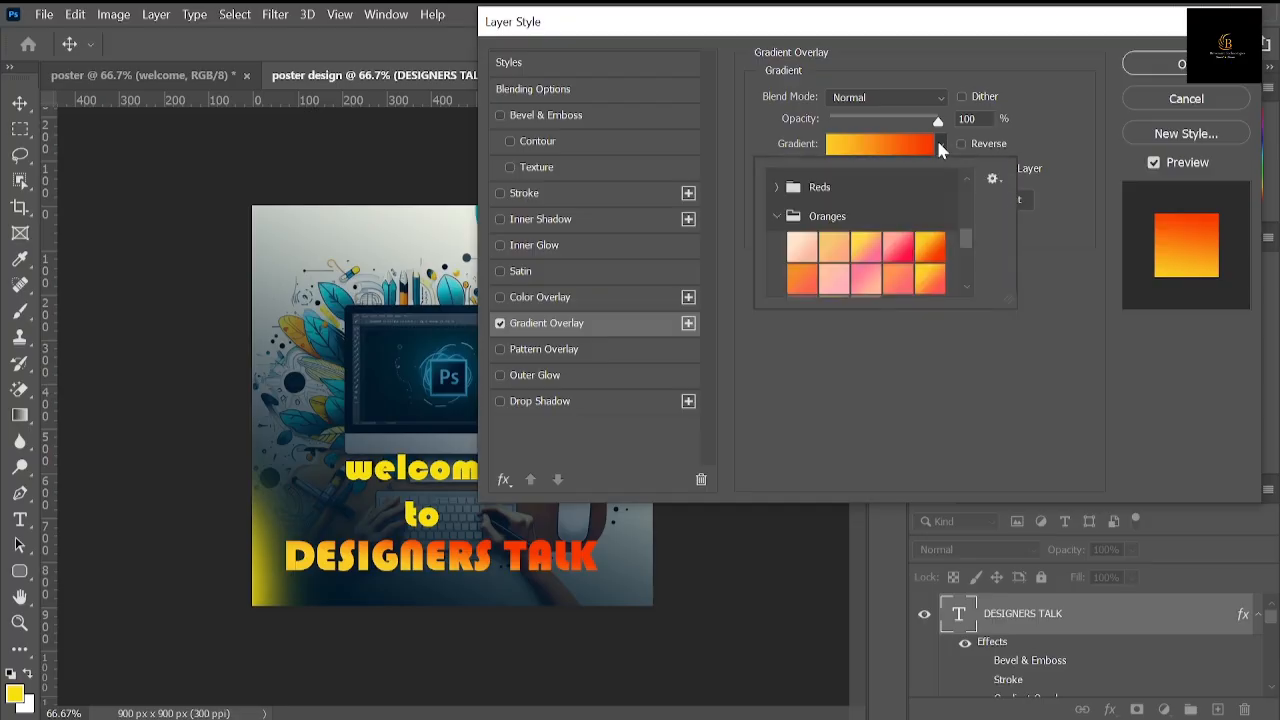
click(781, 216)
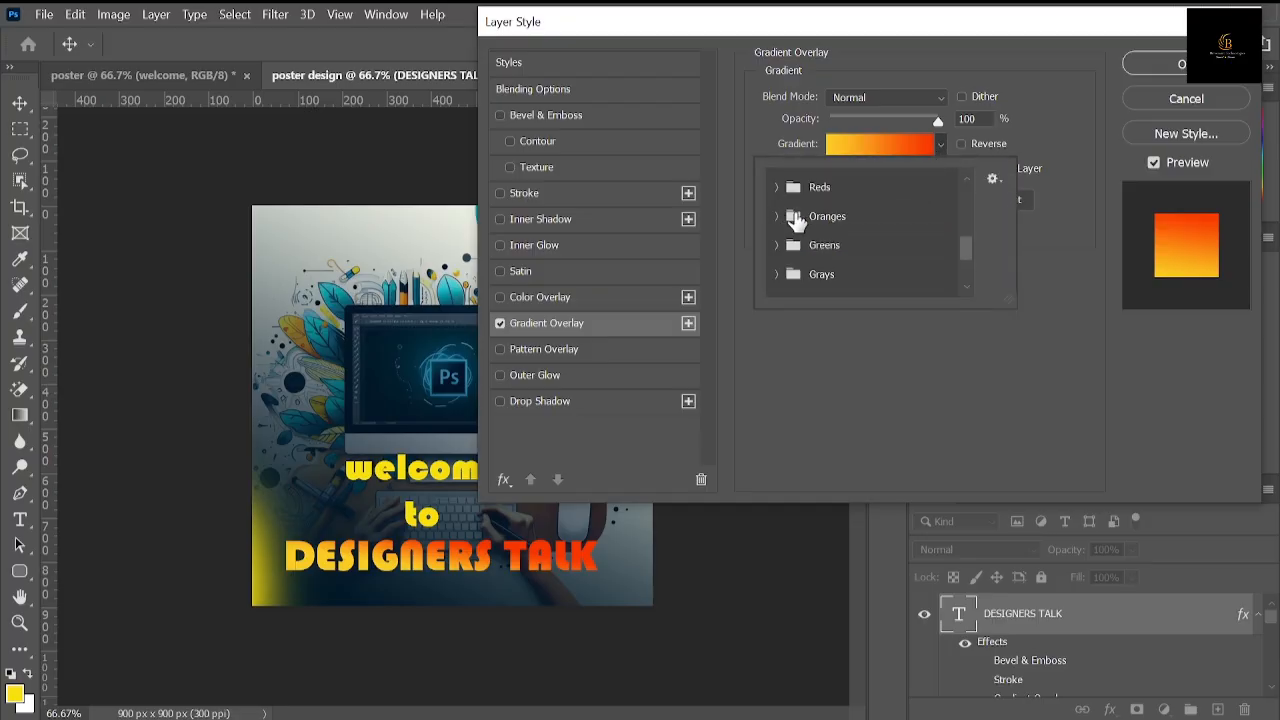
scroll(858, 220, down, 4)
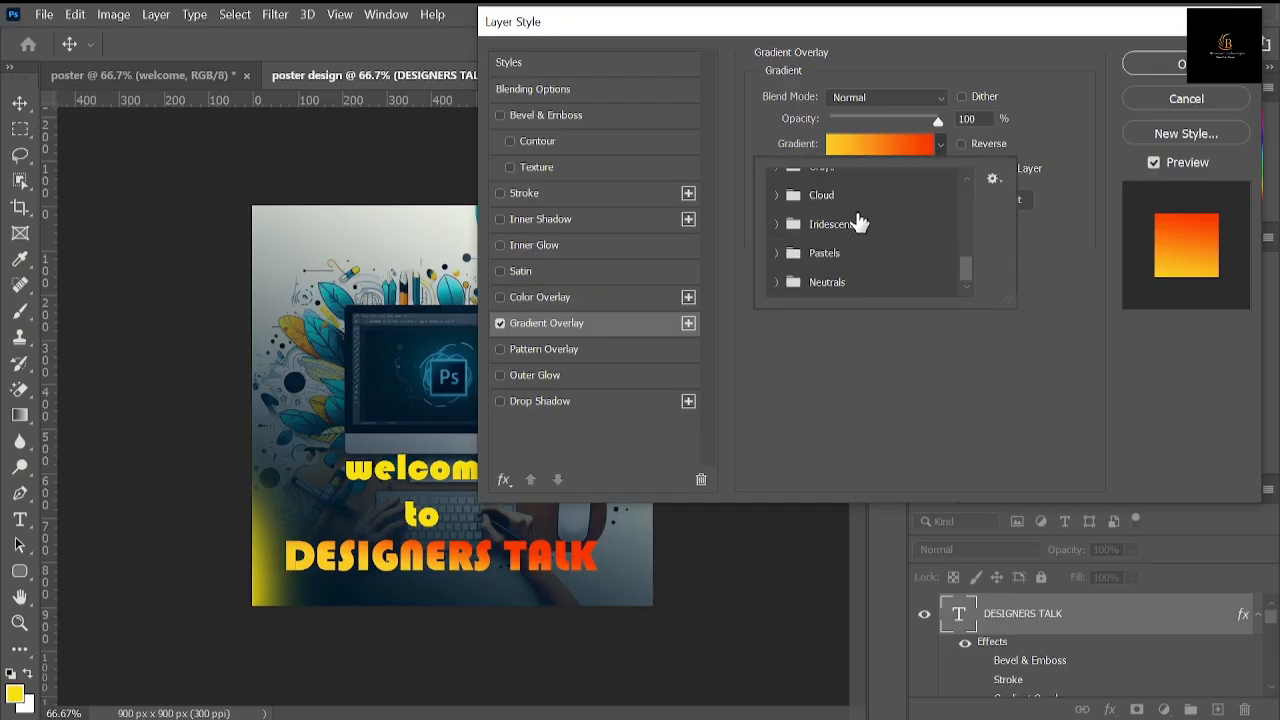
scroll(858, 220, up, 5)
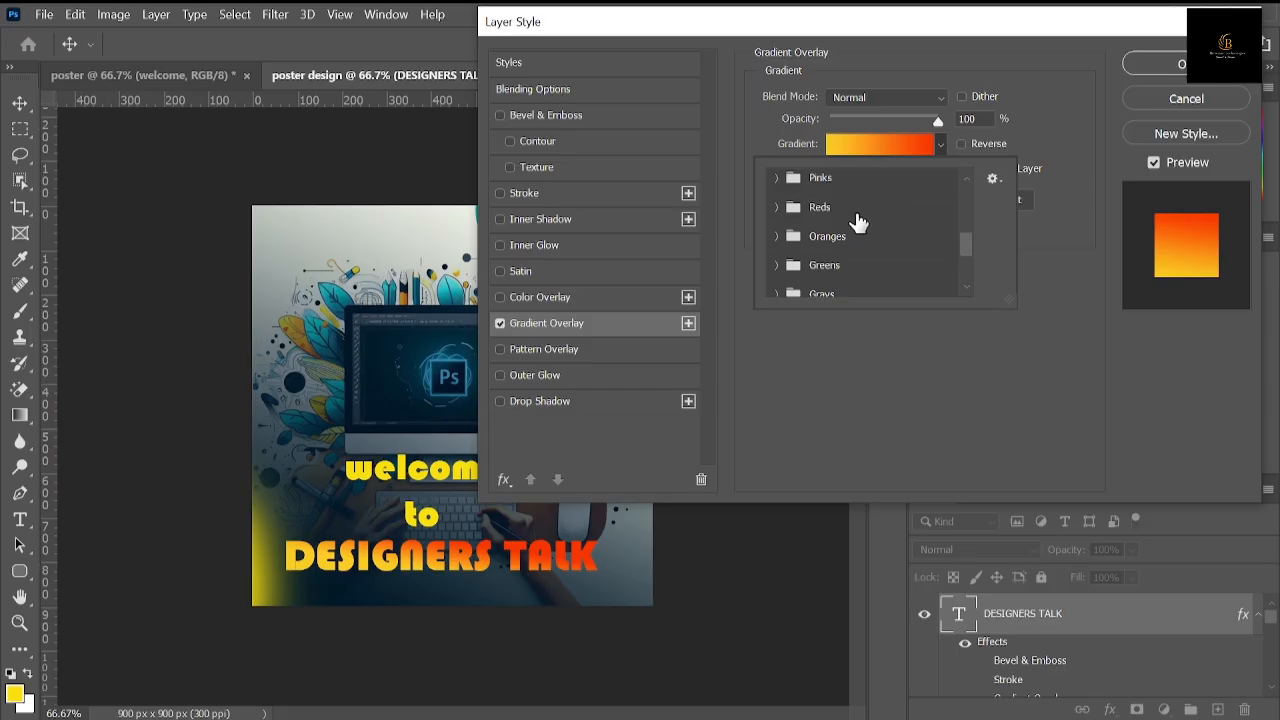
click(776, 237)
scroll(829, 240, down, 1)
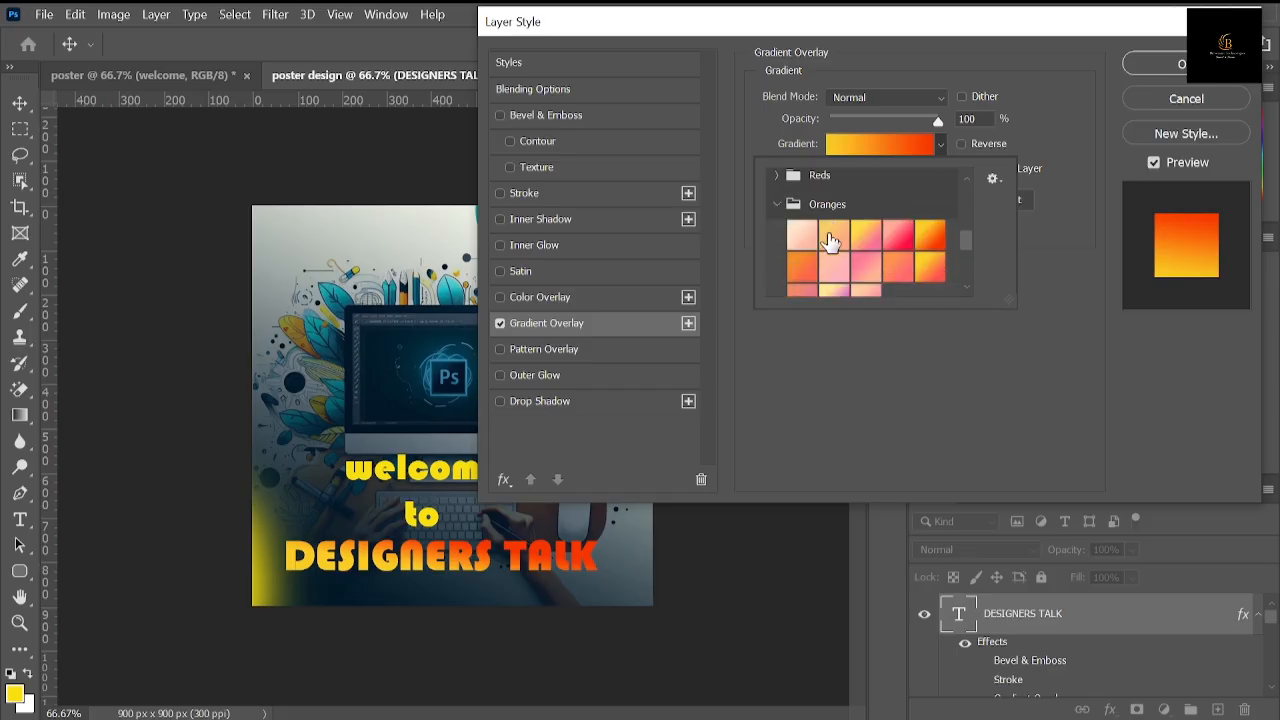
scroll(829, 240, down, 1)
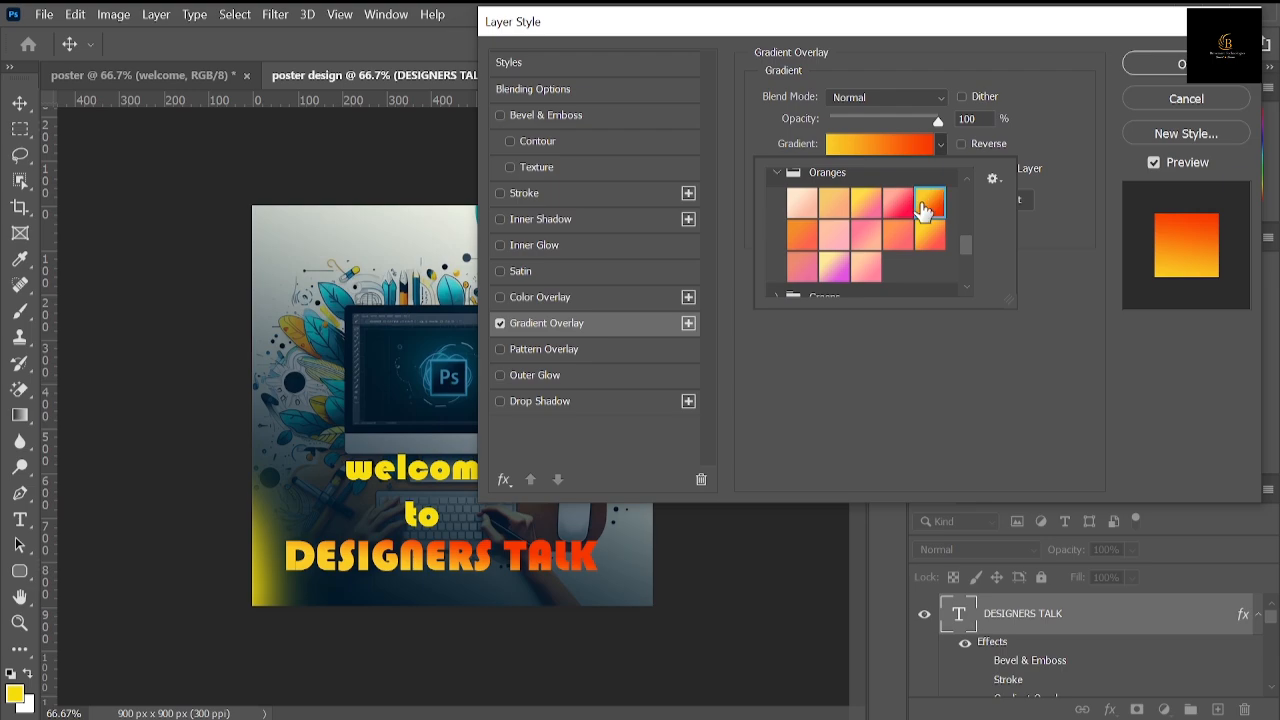
scroll(965, 176, up, 1)
click(994, 179)
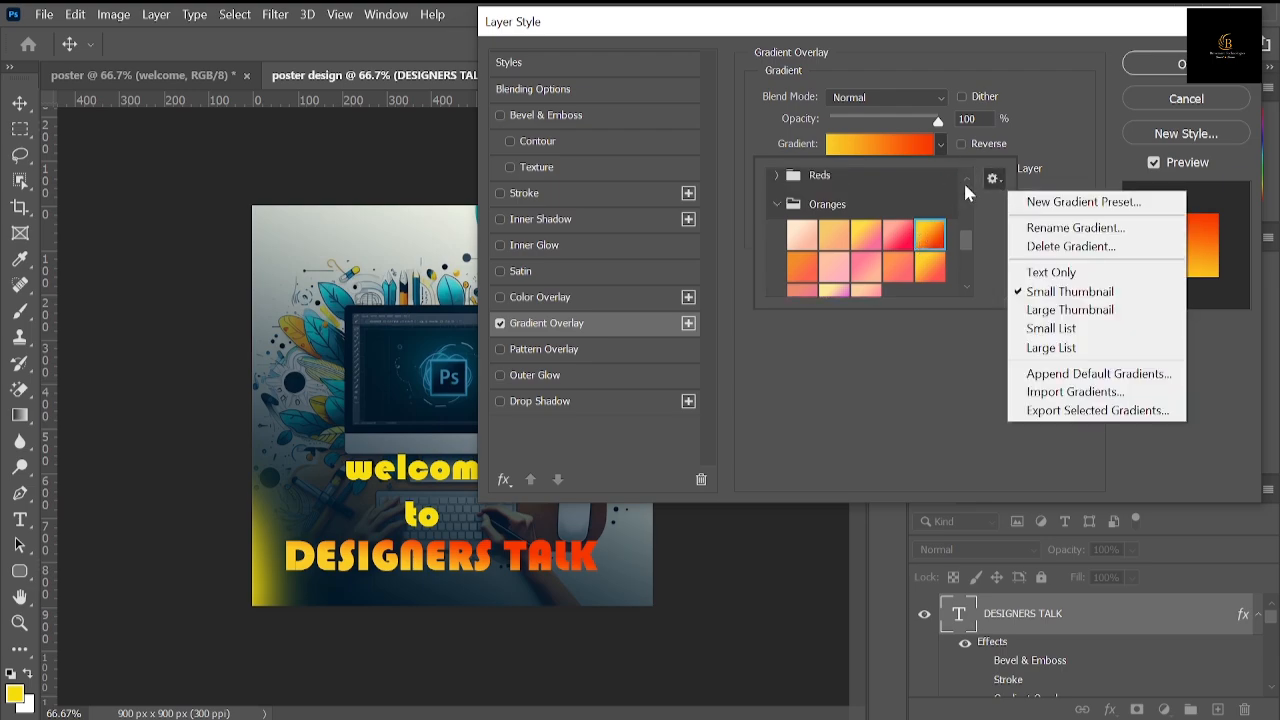
click(770, 185)
click(777, 205)
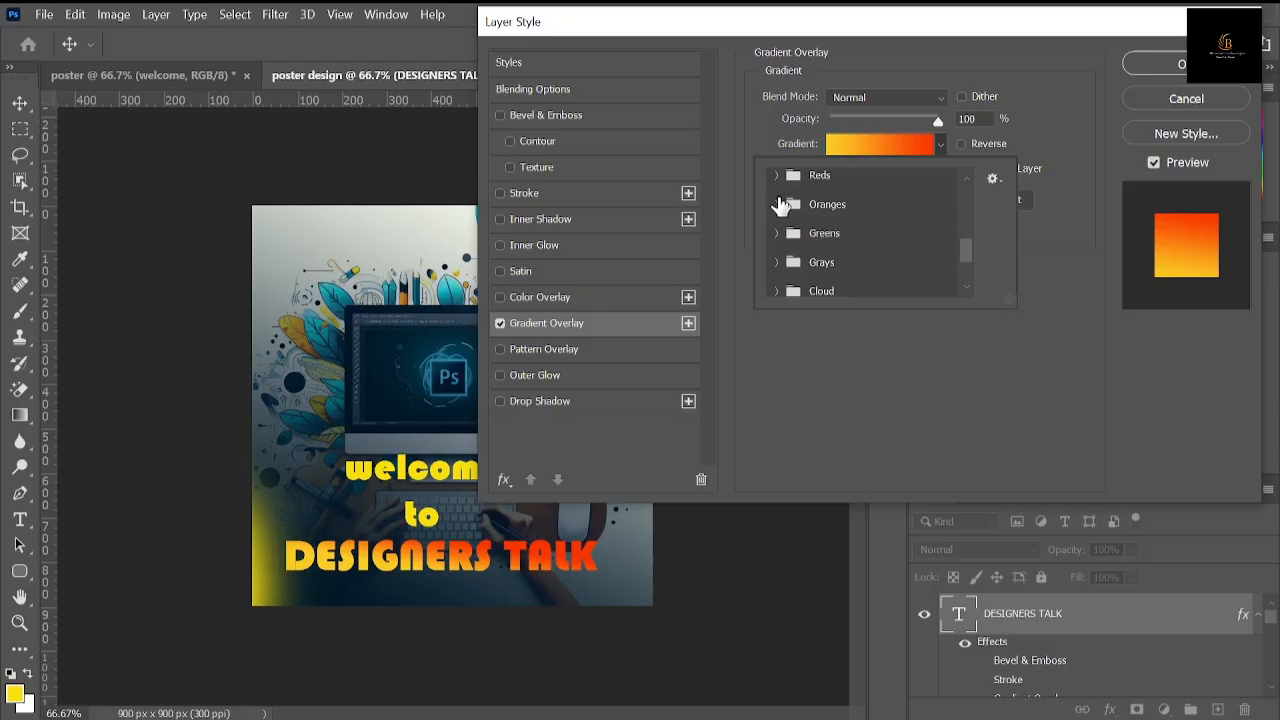
click(1068, 121)
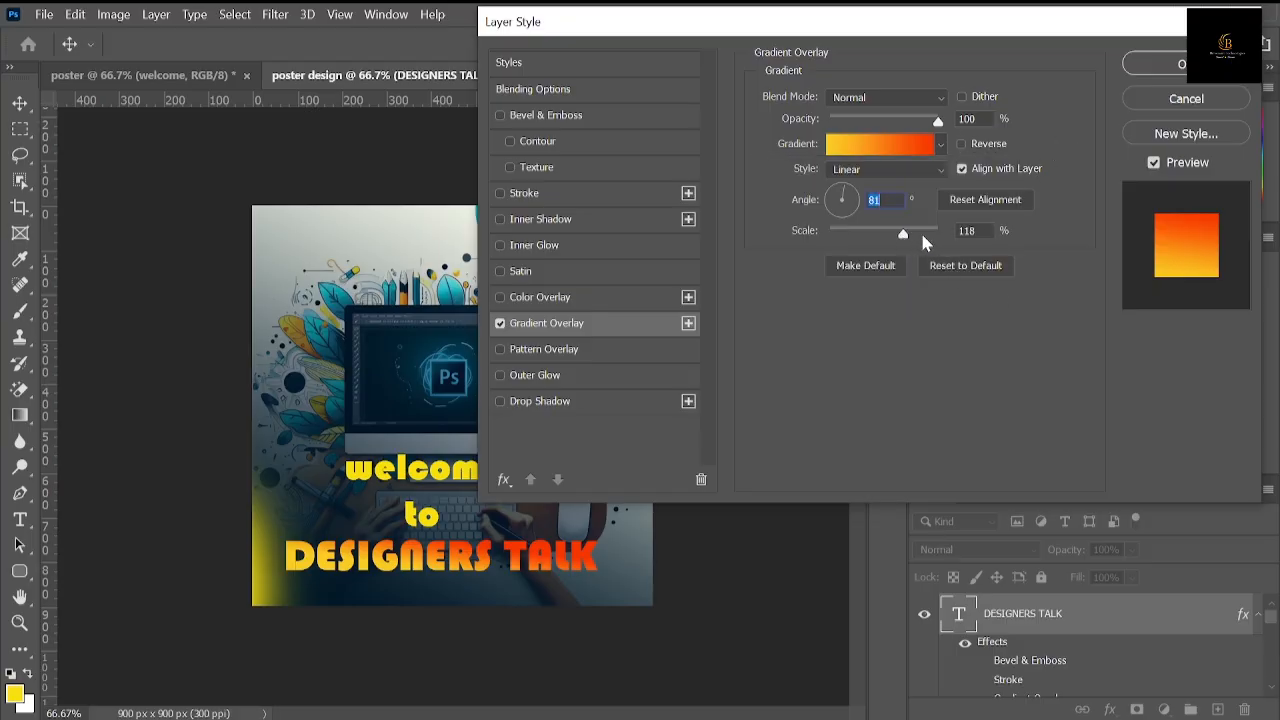
Step: Set the gradient overlay's scale to 101% and its angle to 87°
drag(928, 240, 896, 239)
drag(846, 197, 840, 205)
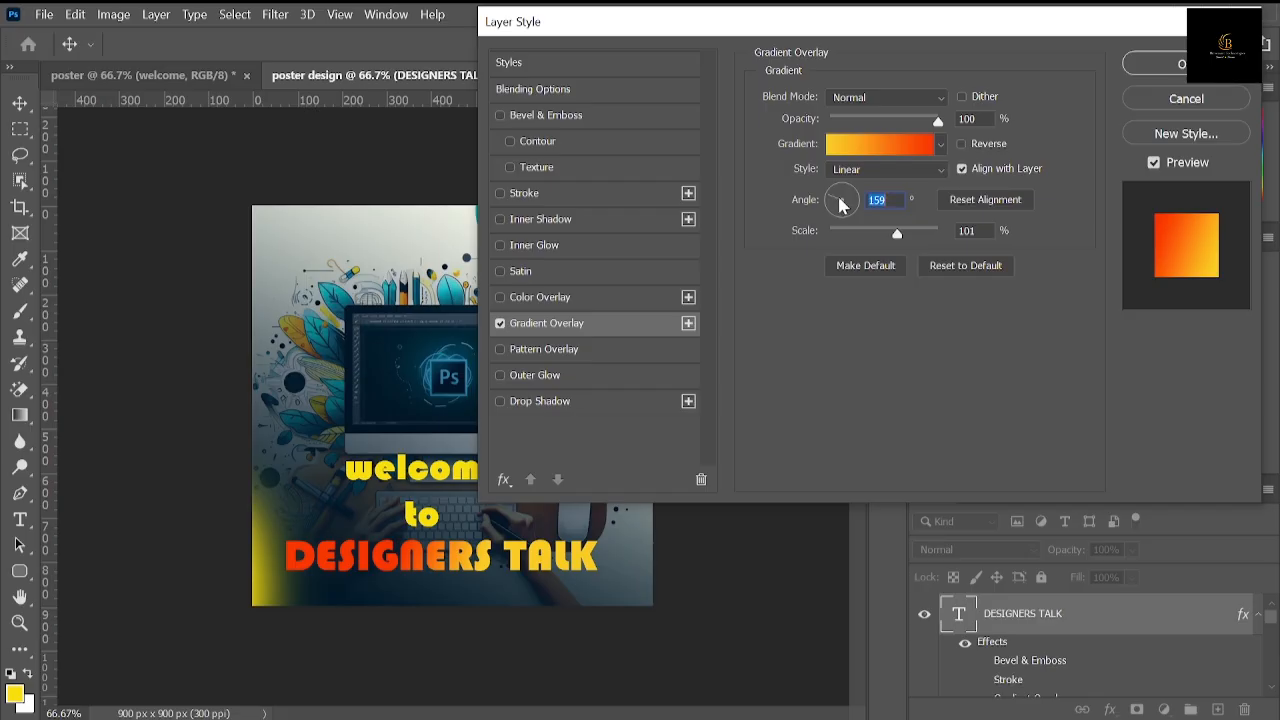
mouse_move(838, 199)
mouse_down()
mouse_move(848, 178)
mouse_move(869, 208)
mouse_move(844, 190)
mouse_up()
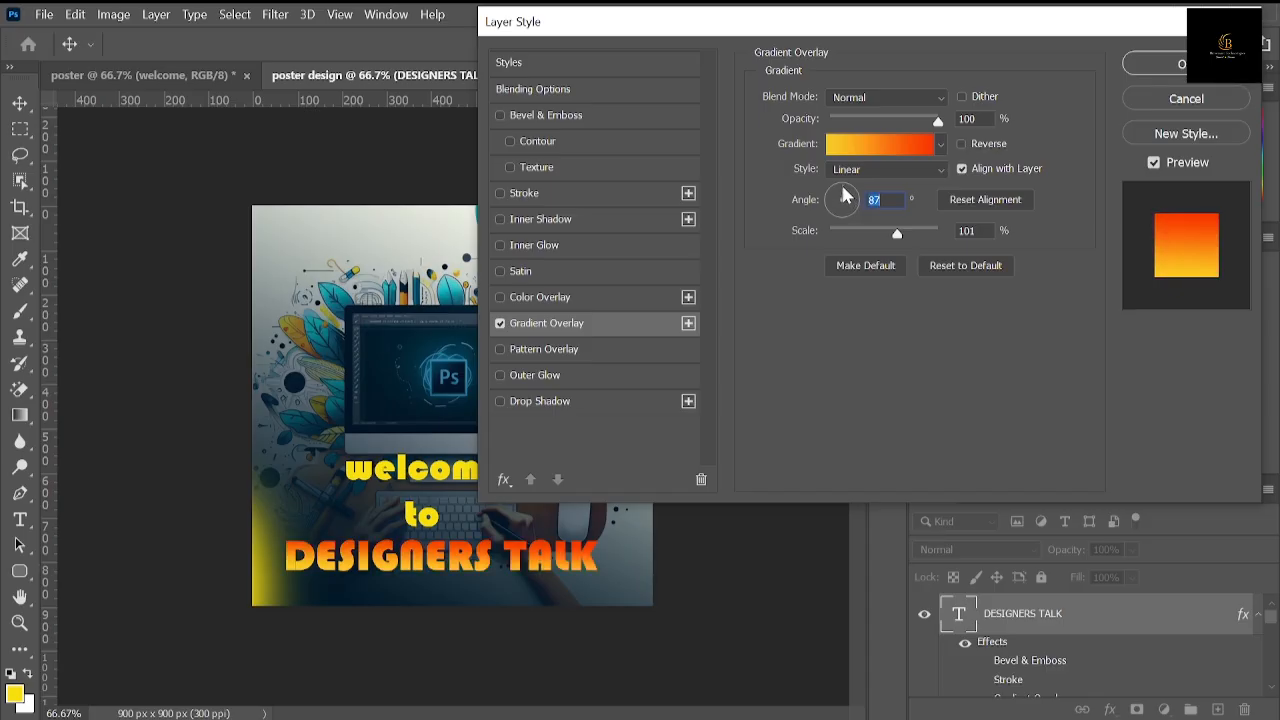